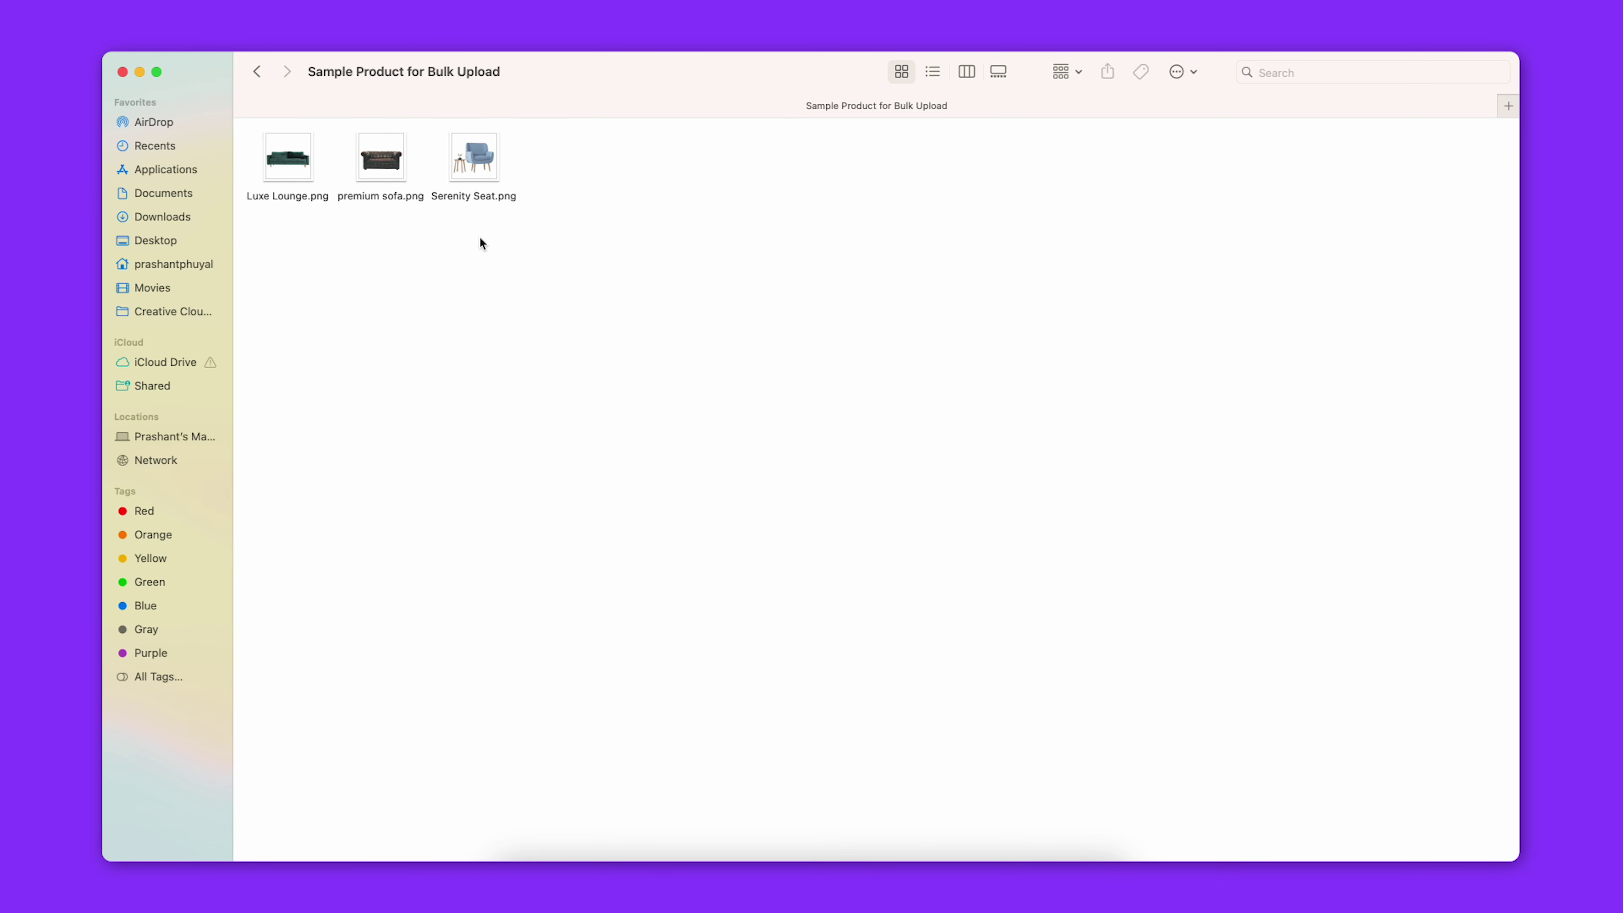
Preview the product images, starting with Luxe Lounge.png, then close the preview
left_click(303, 162)
key("space")
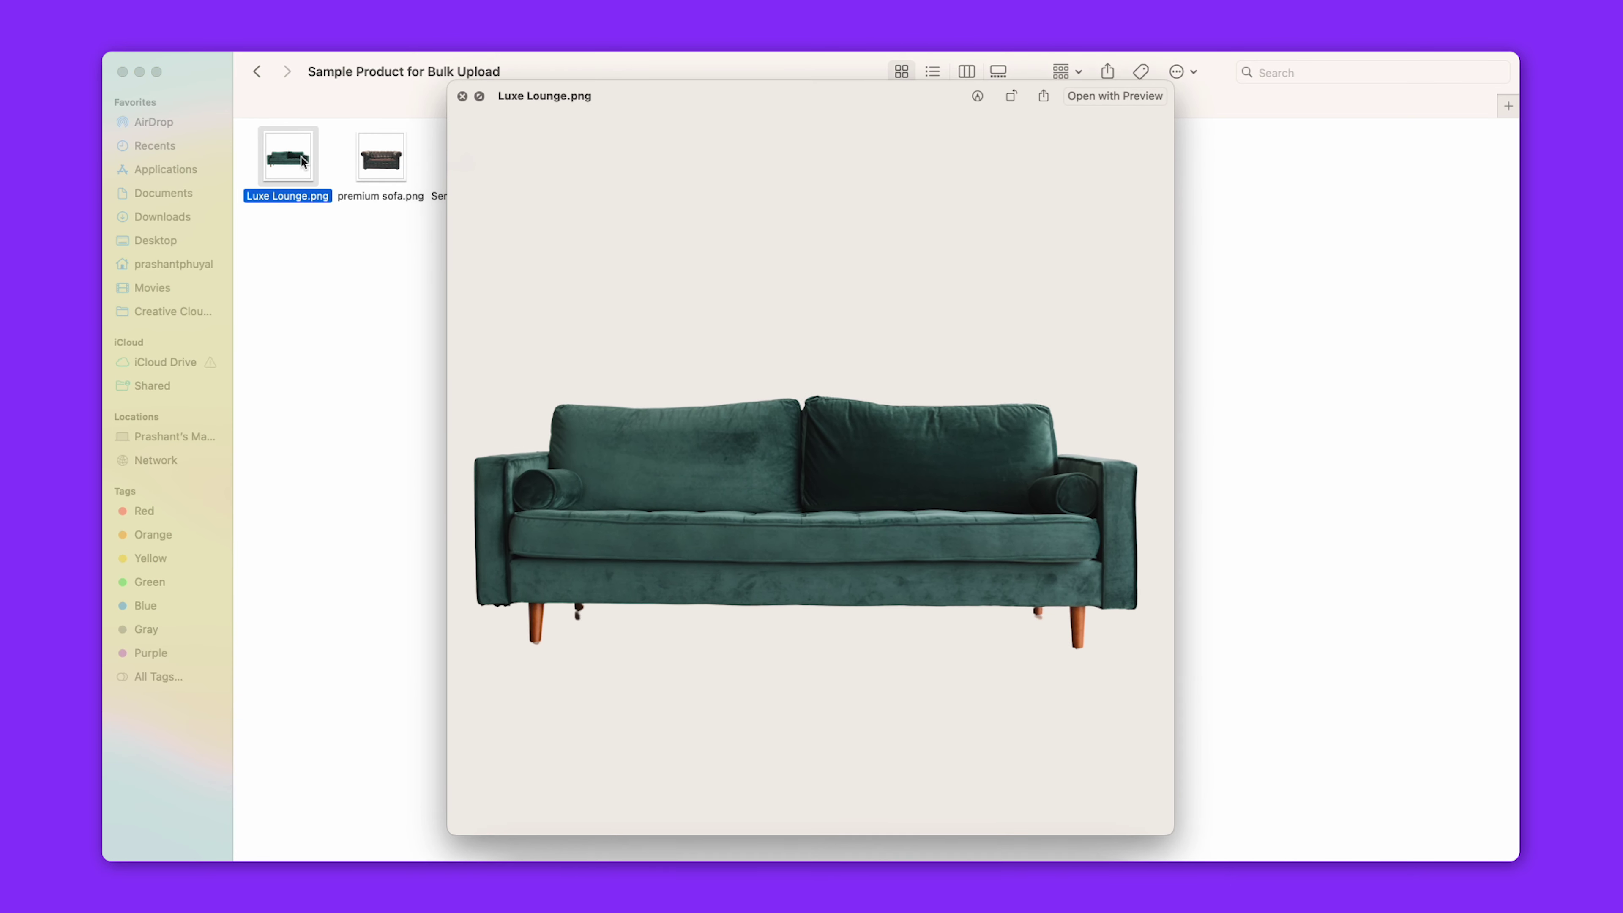
key("Right")
key("Right")
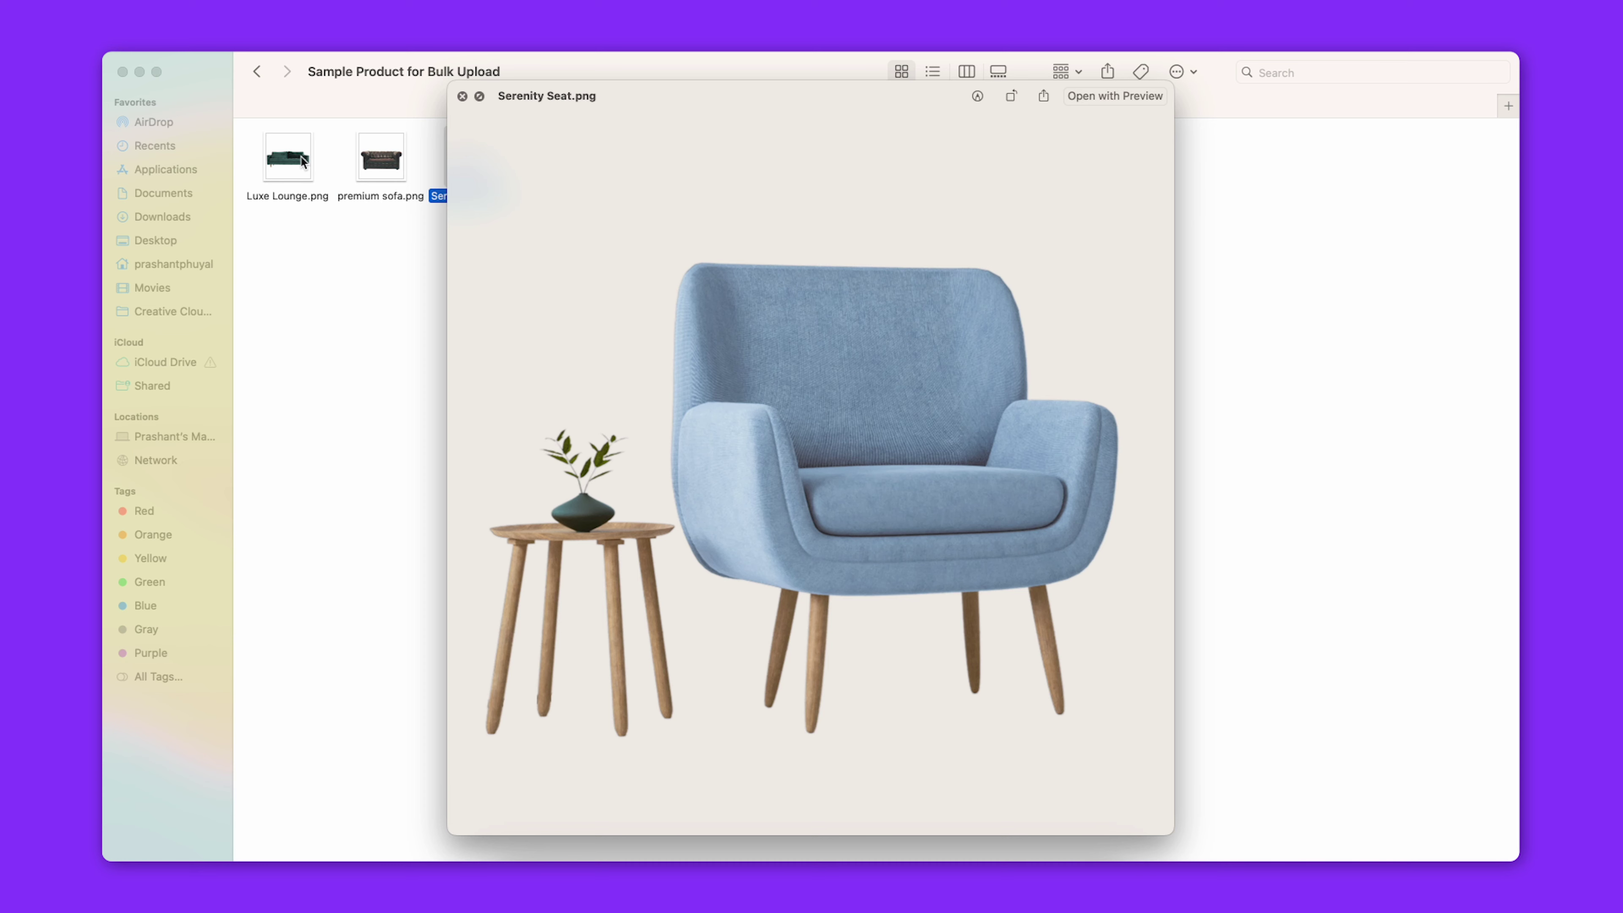
key("space")
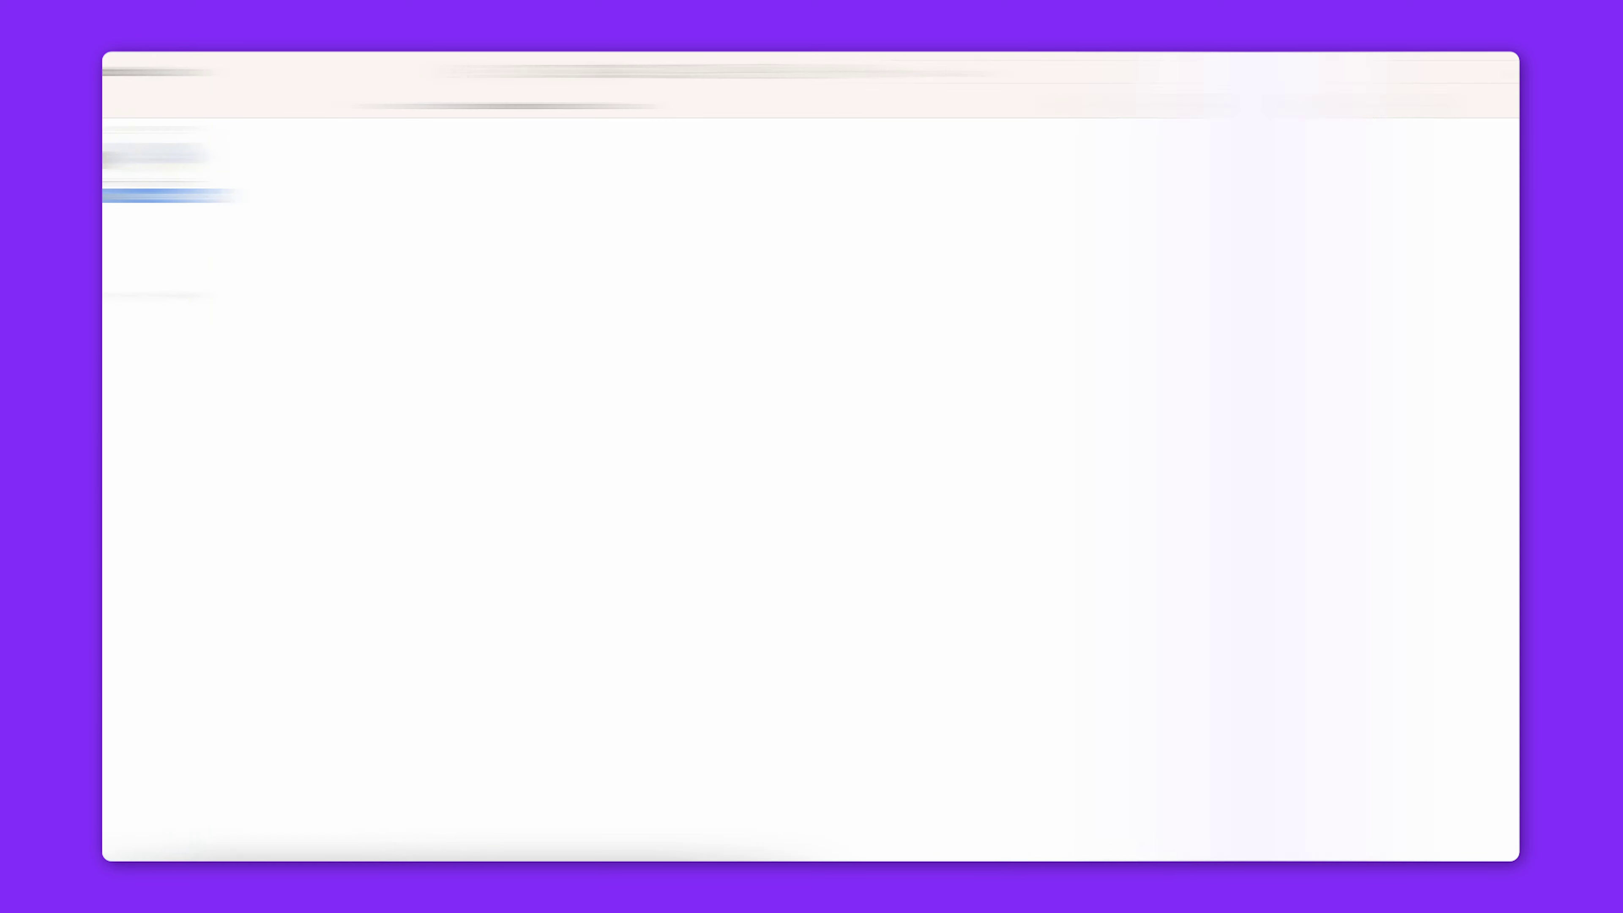
Create a media folder named 'Sample Products' and open it
left_click(172, 427)
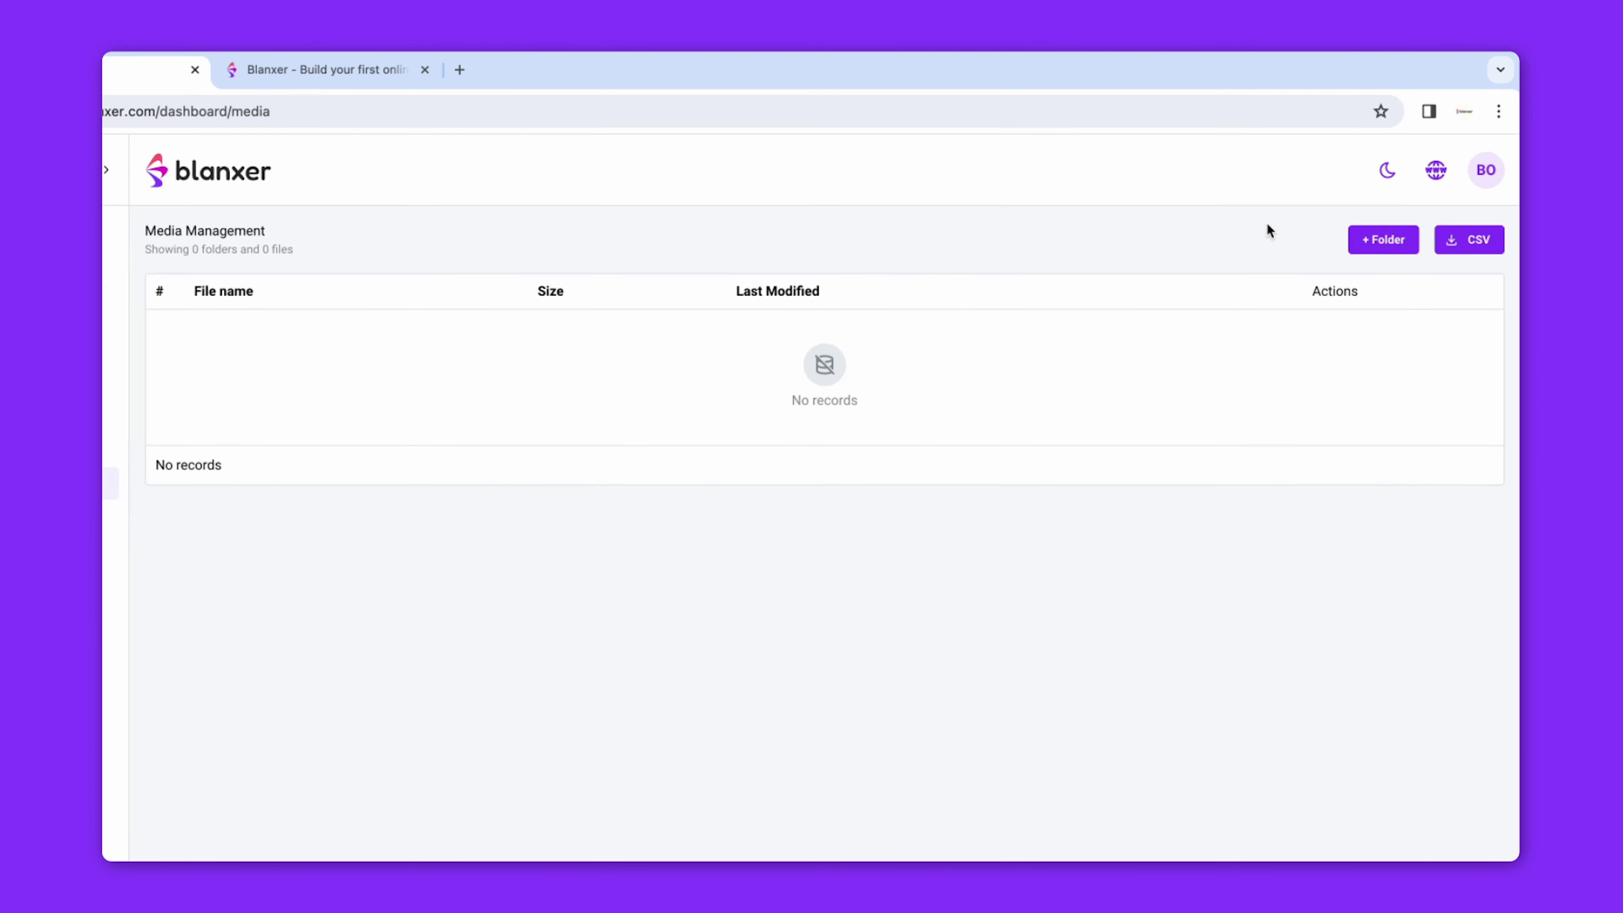
left_click(1401, 216)
left_click(716, 274)
type("Sample Products")
left_click(735, 400)
left_click(436, 306)
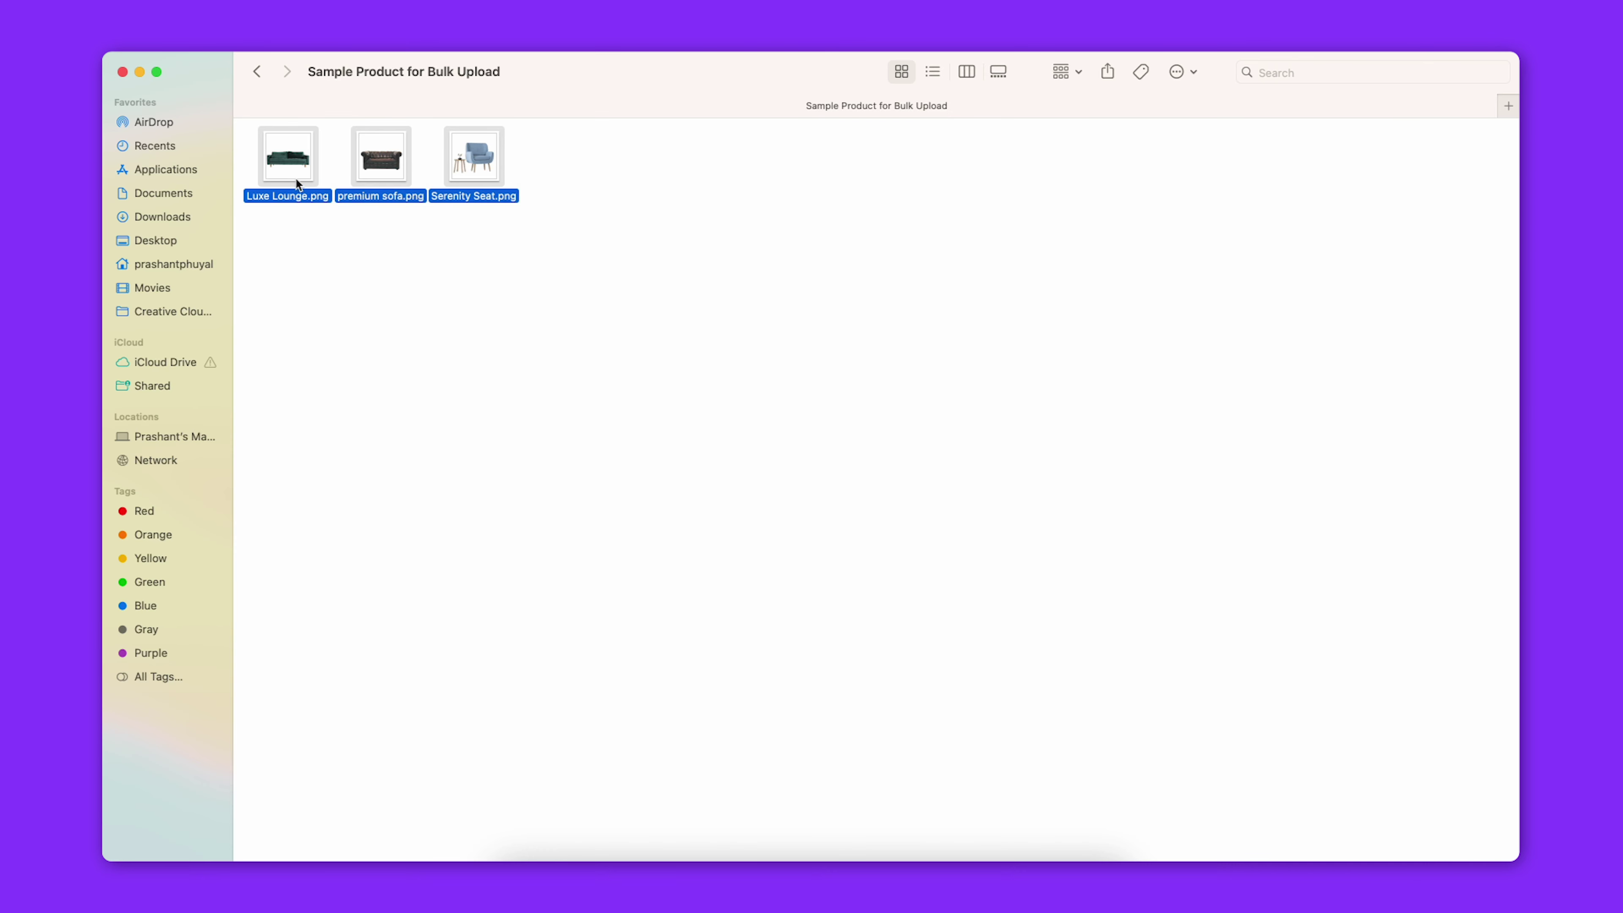
Upload the three product PNGs into the folder and download their file links as CSV
left_click_drag(295, 178, 649, 382)
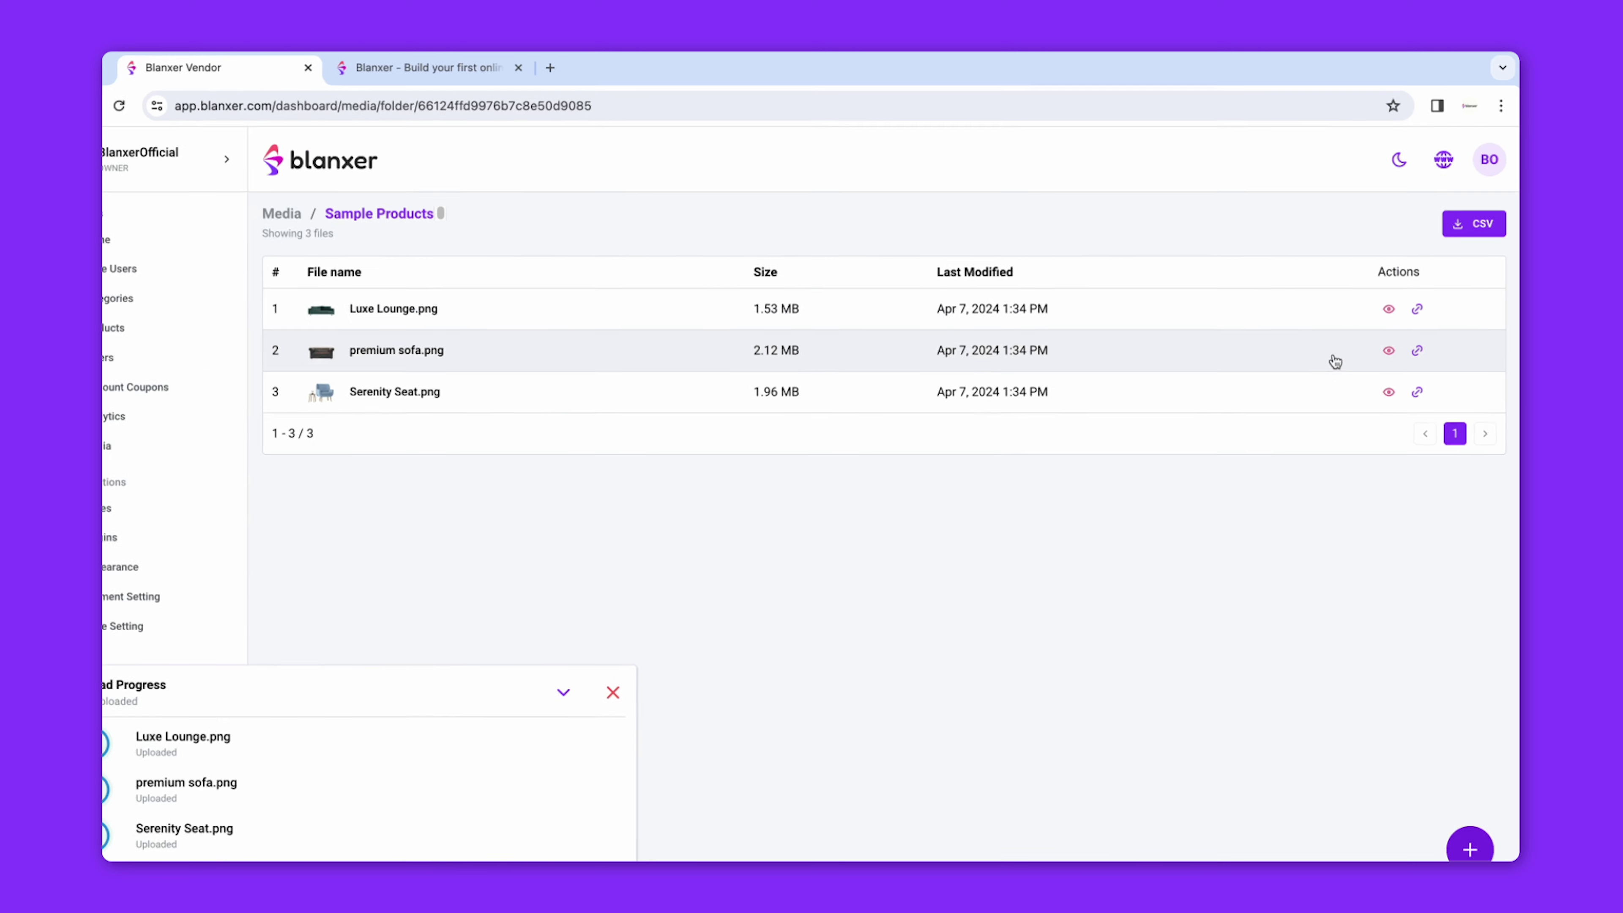
left_click(1442, 270)
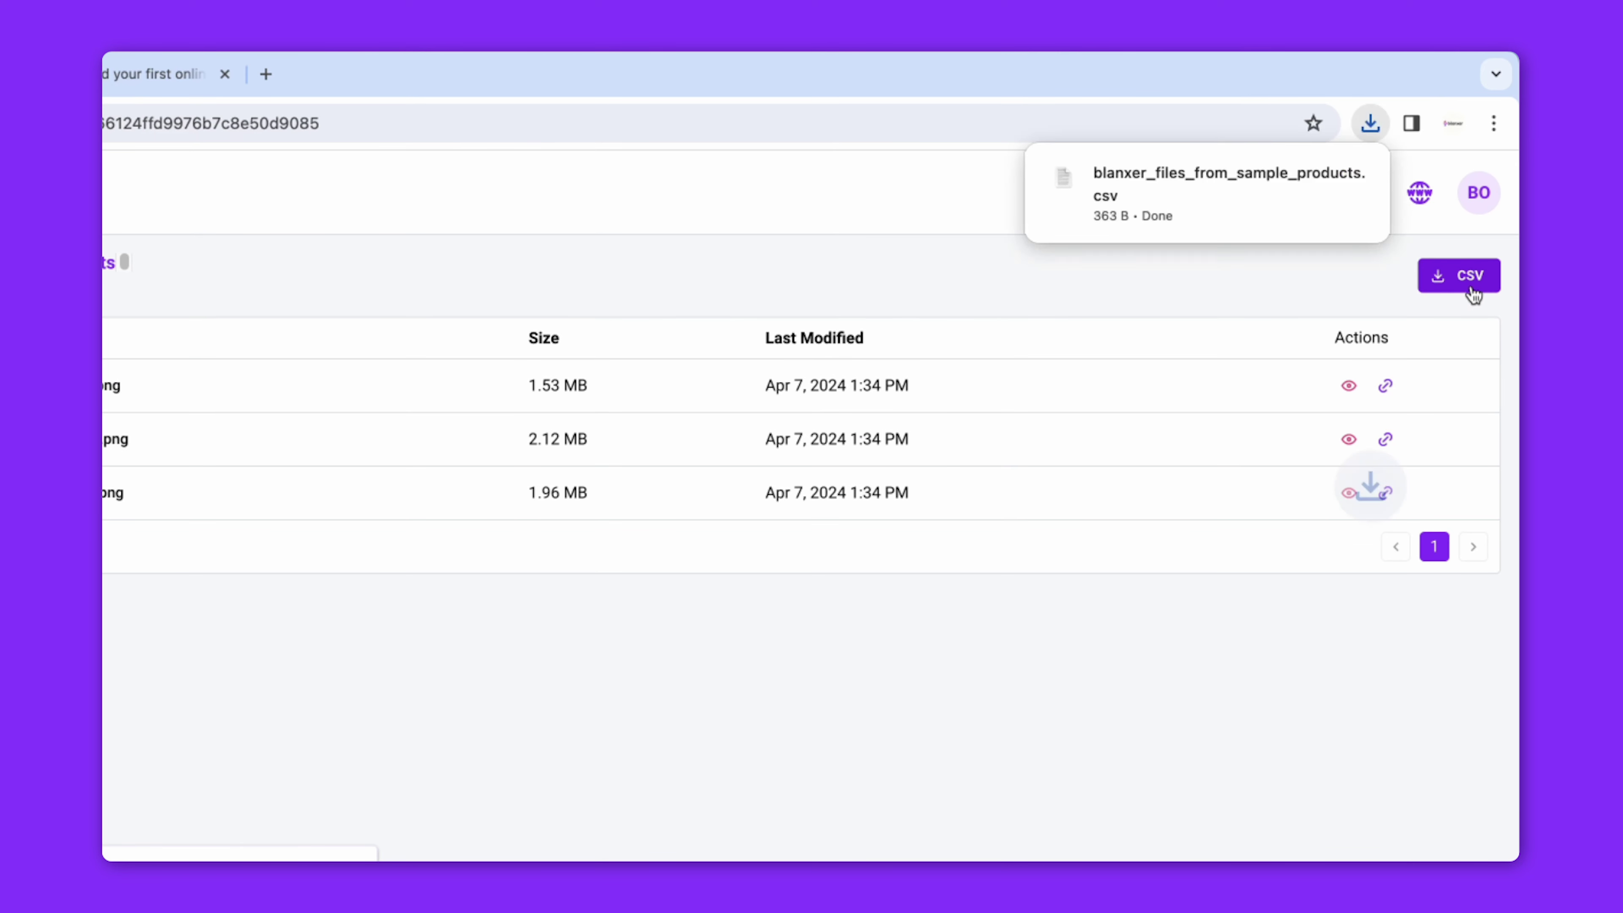
left_click(1223, 185)
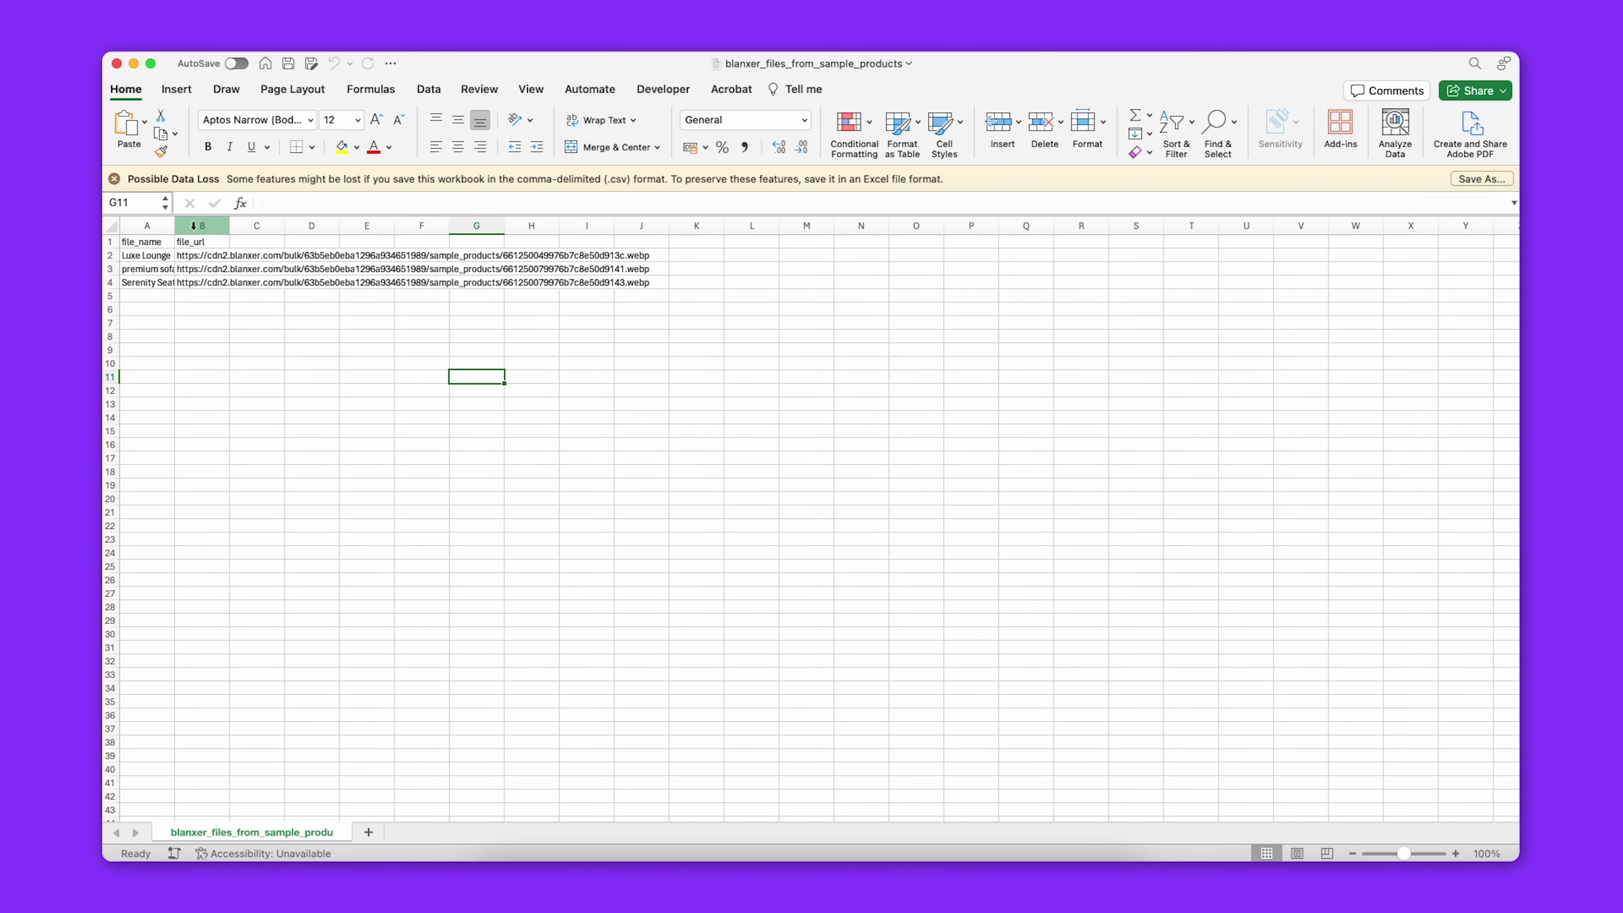
Widen column A to show the full image file names, then return to Blanxer's Products list
left_click_drag(175, 225, 820, 226)
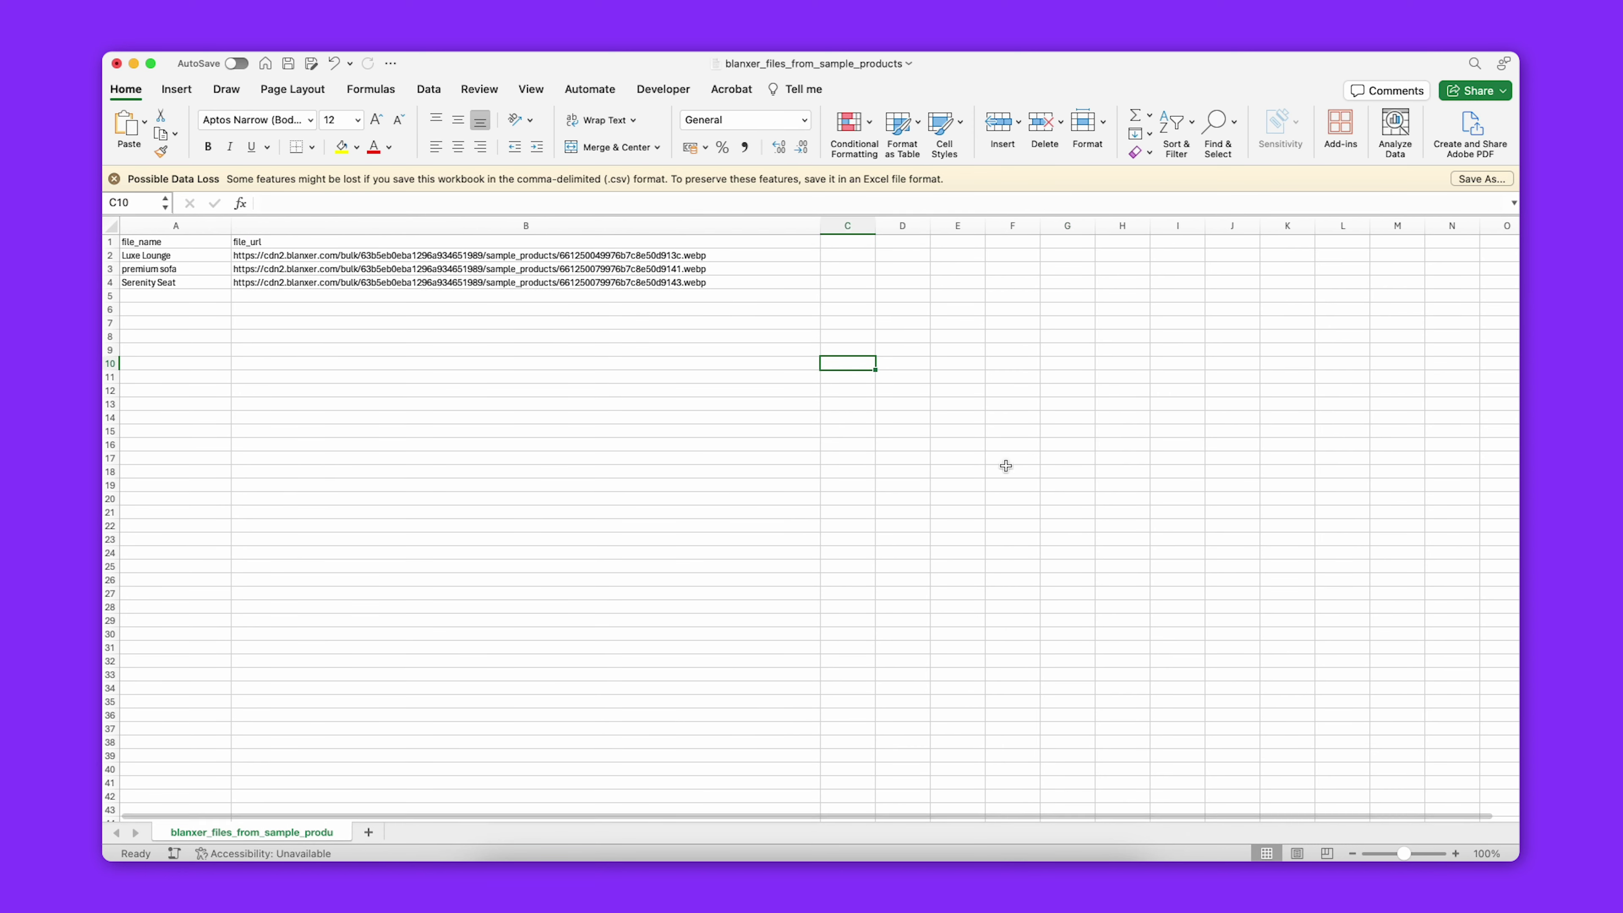
key("super+Tab")
left_click(198, 317)
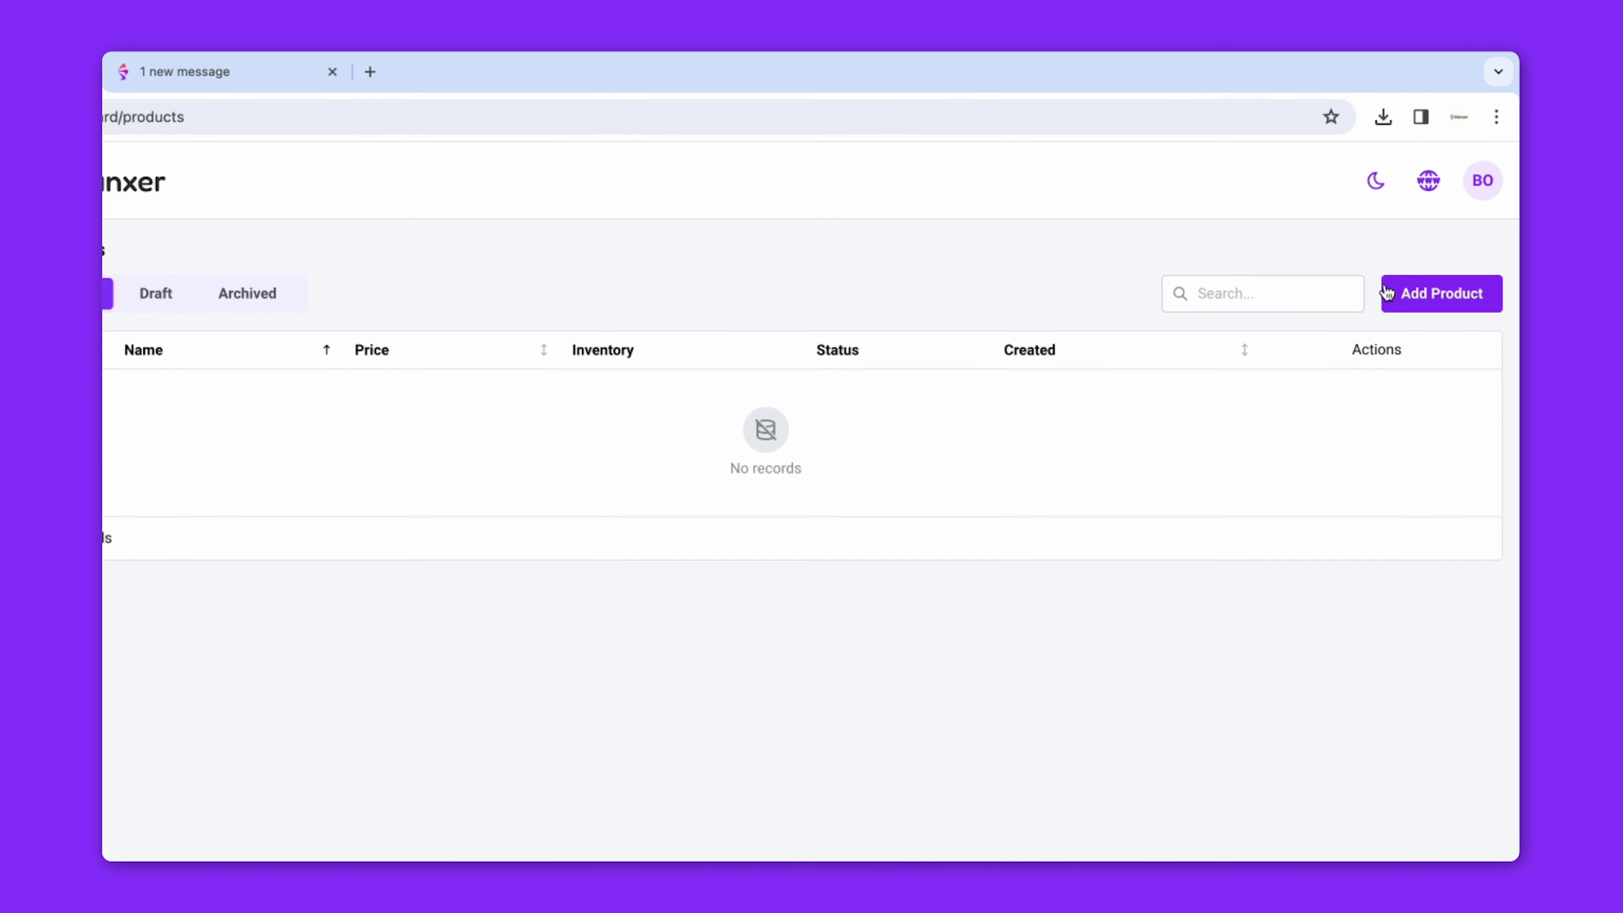
Download the bulk product upload sample CSV from Add Product > Bulk Upload and open it
left_click(1450, 247)
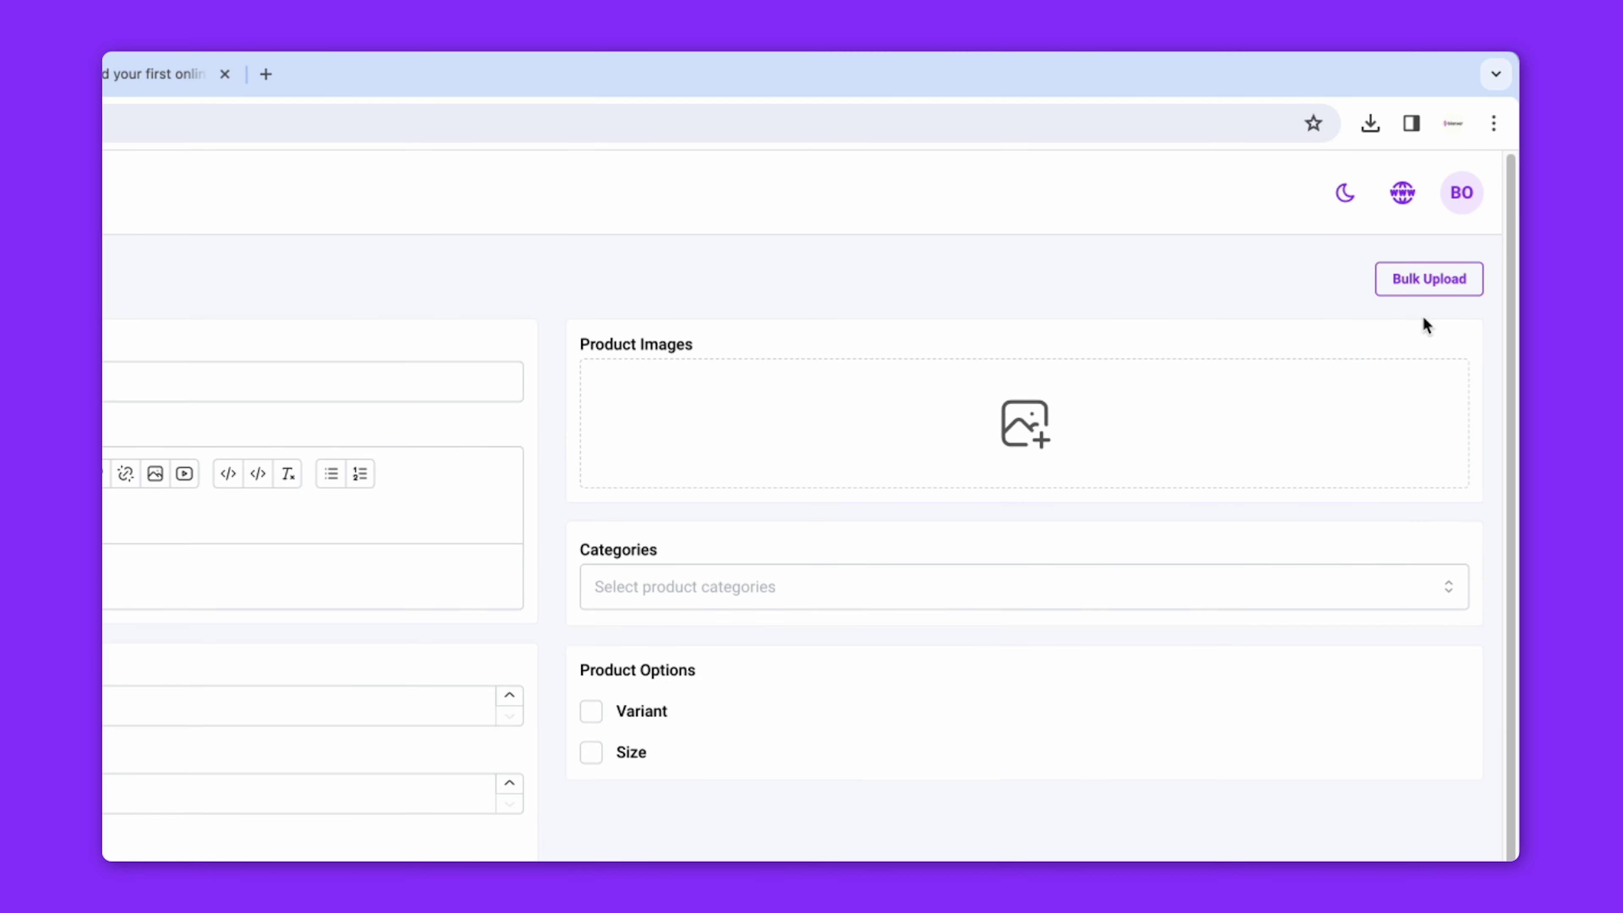
left_click(1438, 284)
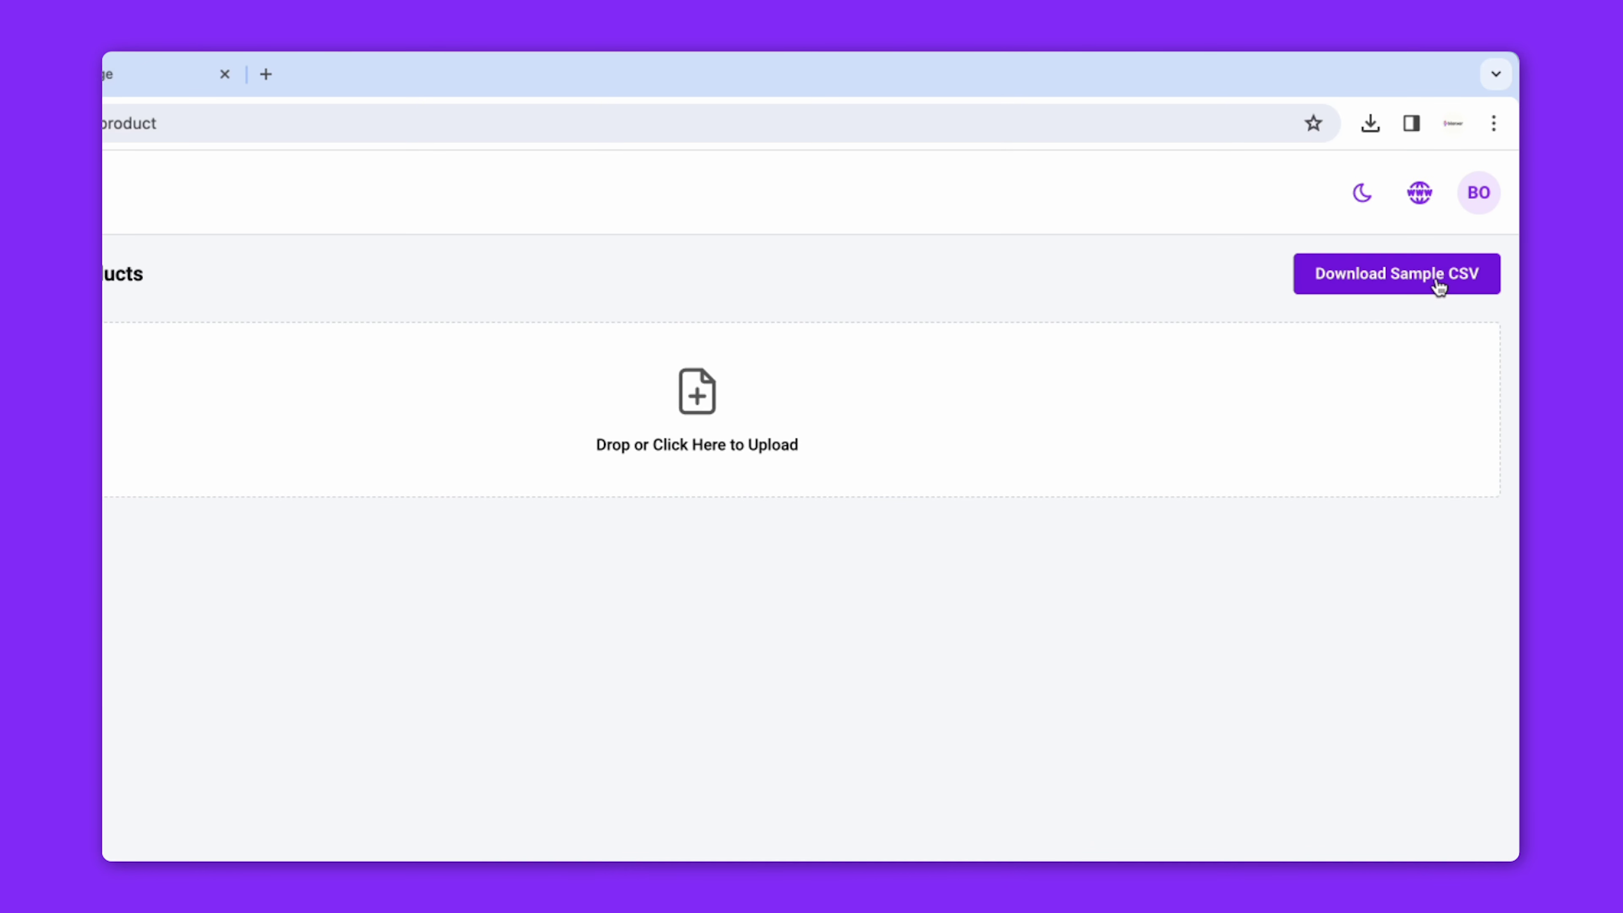
left_click(1345, 291)
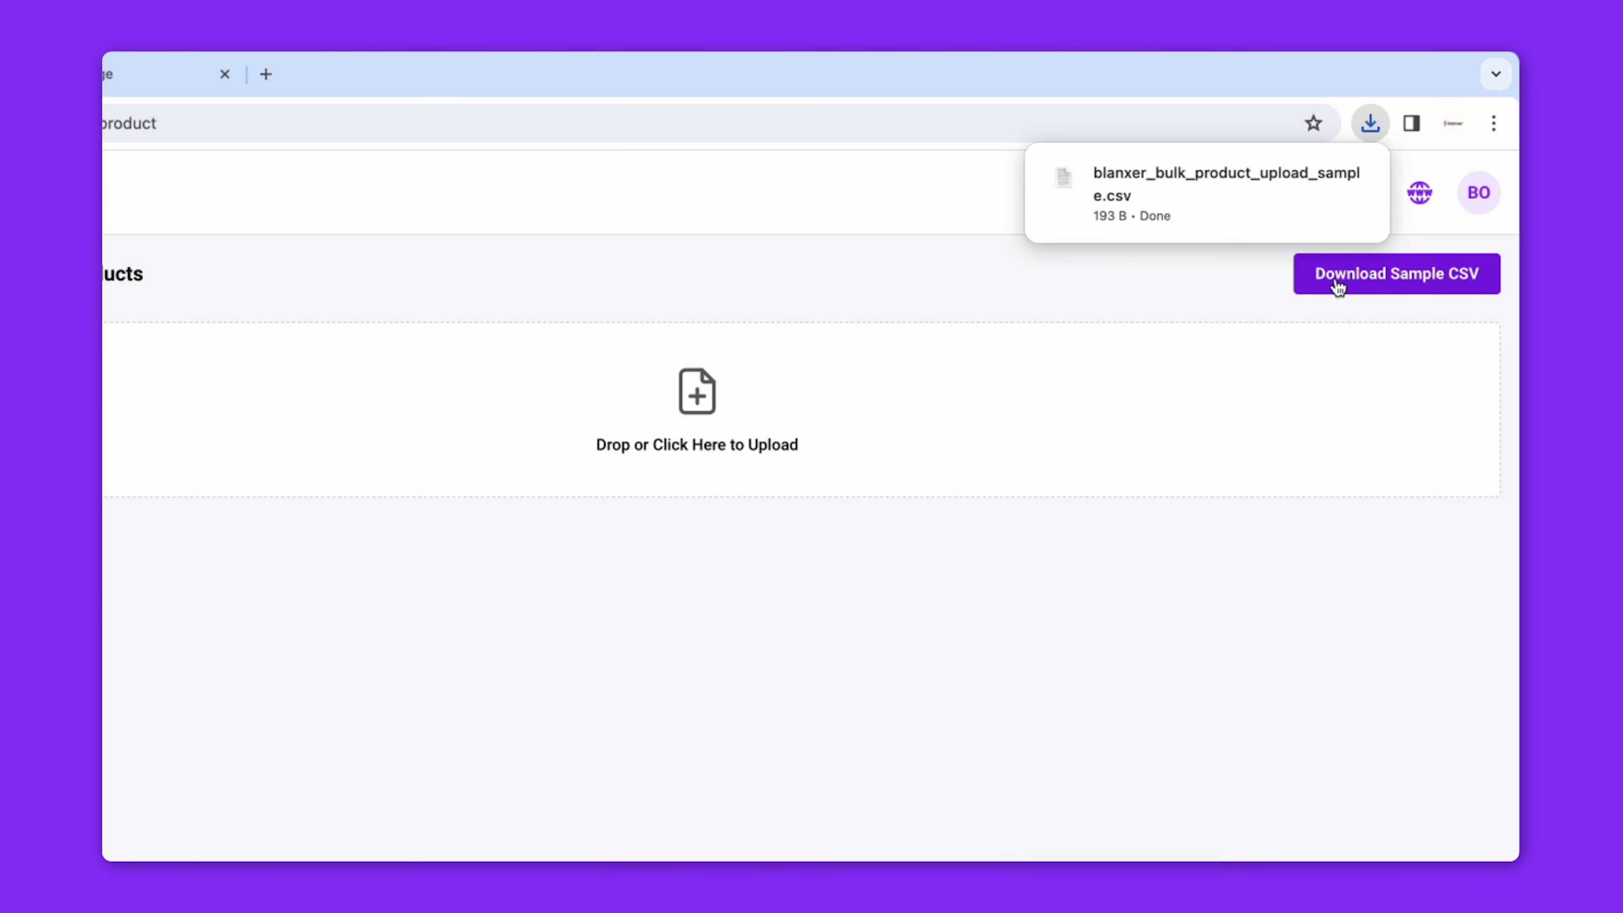
left_click(1369, 183)
Widen columns E, H and K to fit product_description and other headers
left_click_drag(416, 226, 462, 228)
mouse_move(627, 226)
left_mouse_down()
mouse_move(660, 226)
mouse_move(599, 225)
left_mouse_up()
left_click_drag(855, 226, 1020, 225)
scroll(142, 253, "up", 3)
scroll(142, 251, "down", 2)
Enter 'Luxe Longe' as product_name in A2 and move along row 2 to product_description
left_click(171, 288)
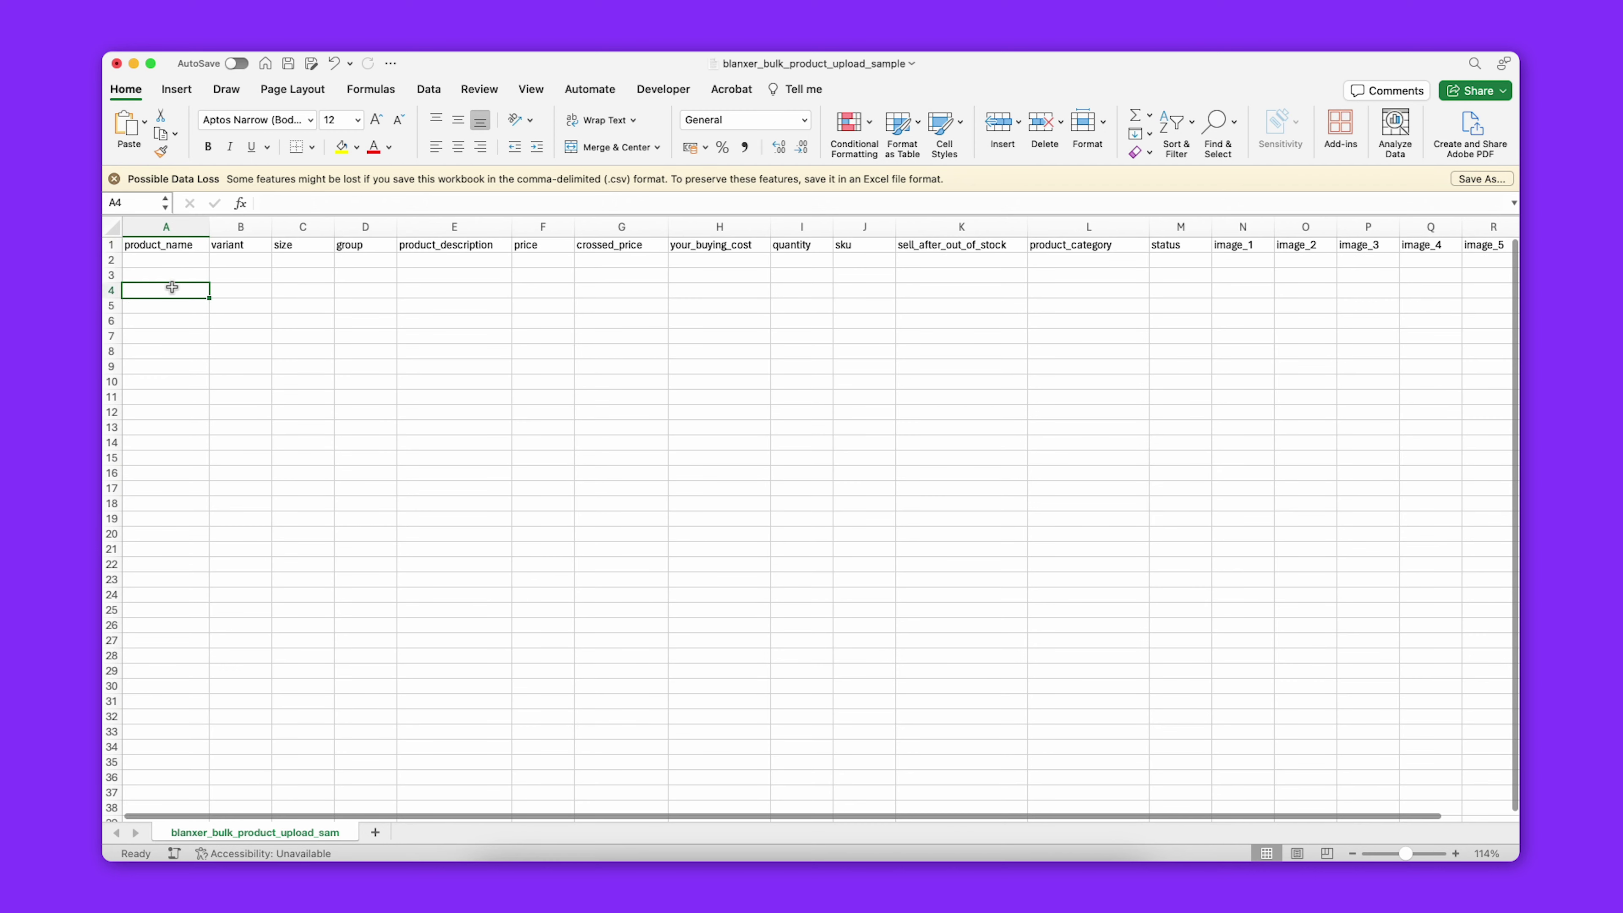
left_click(159, 261)
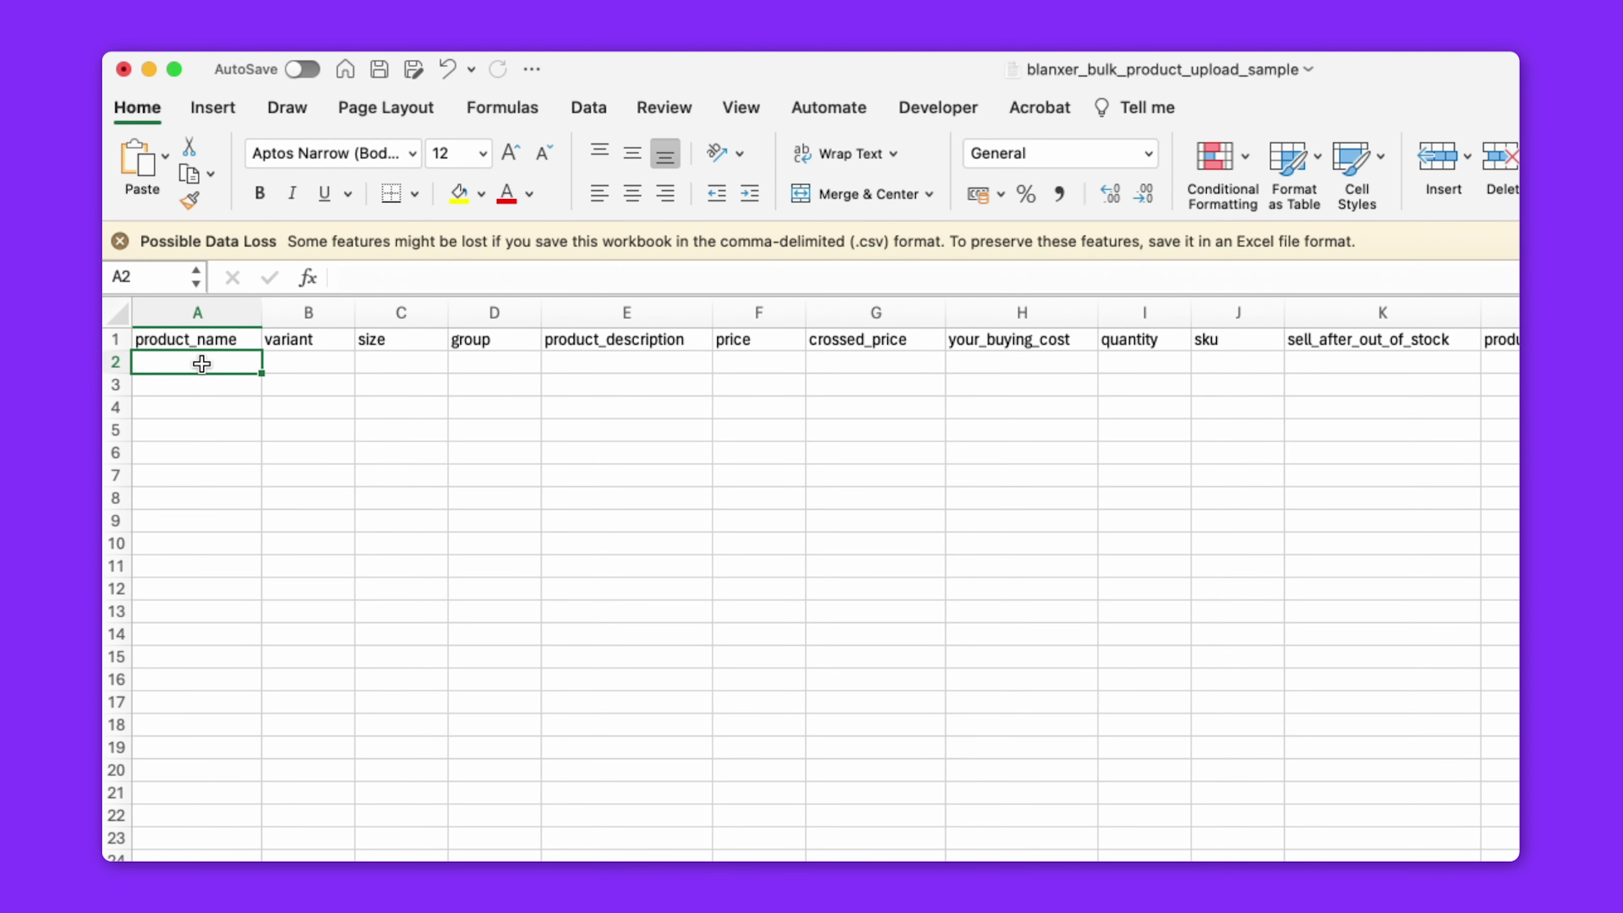
type("Luxe Longe")
key("Tab")
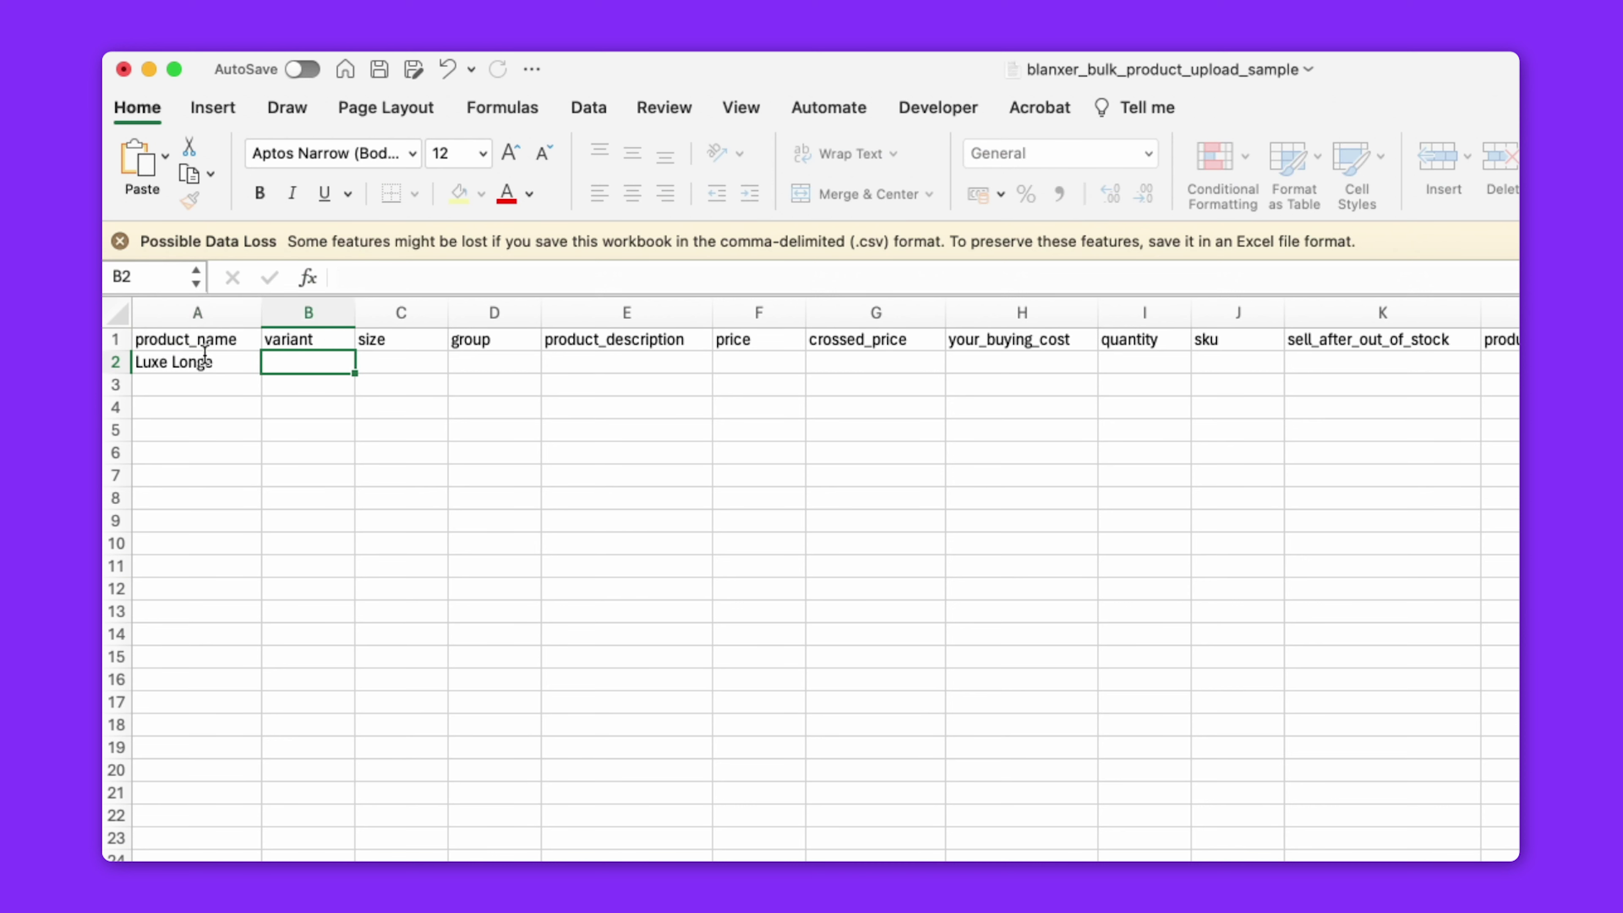
key("Tab")
key("Tab")
key("Tab")
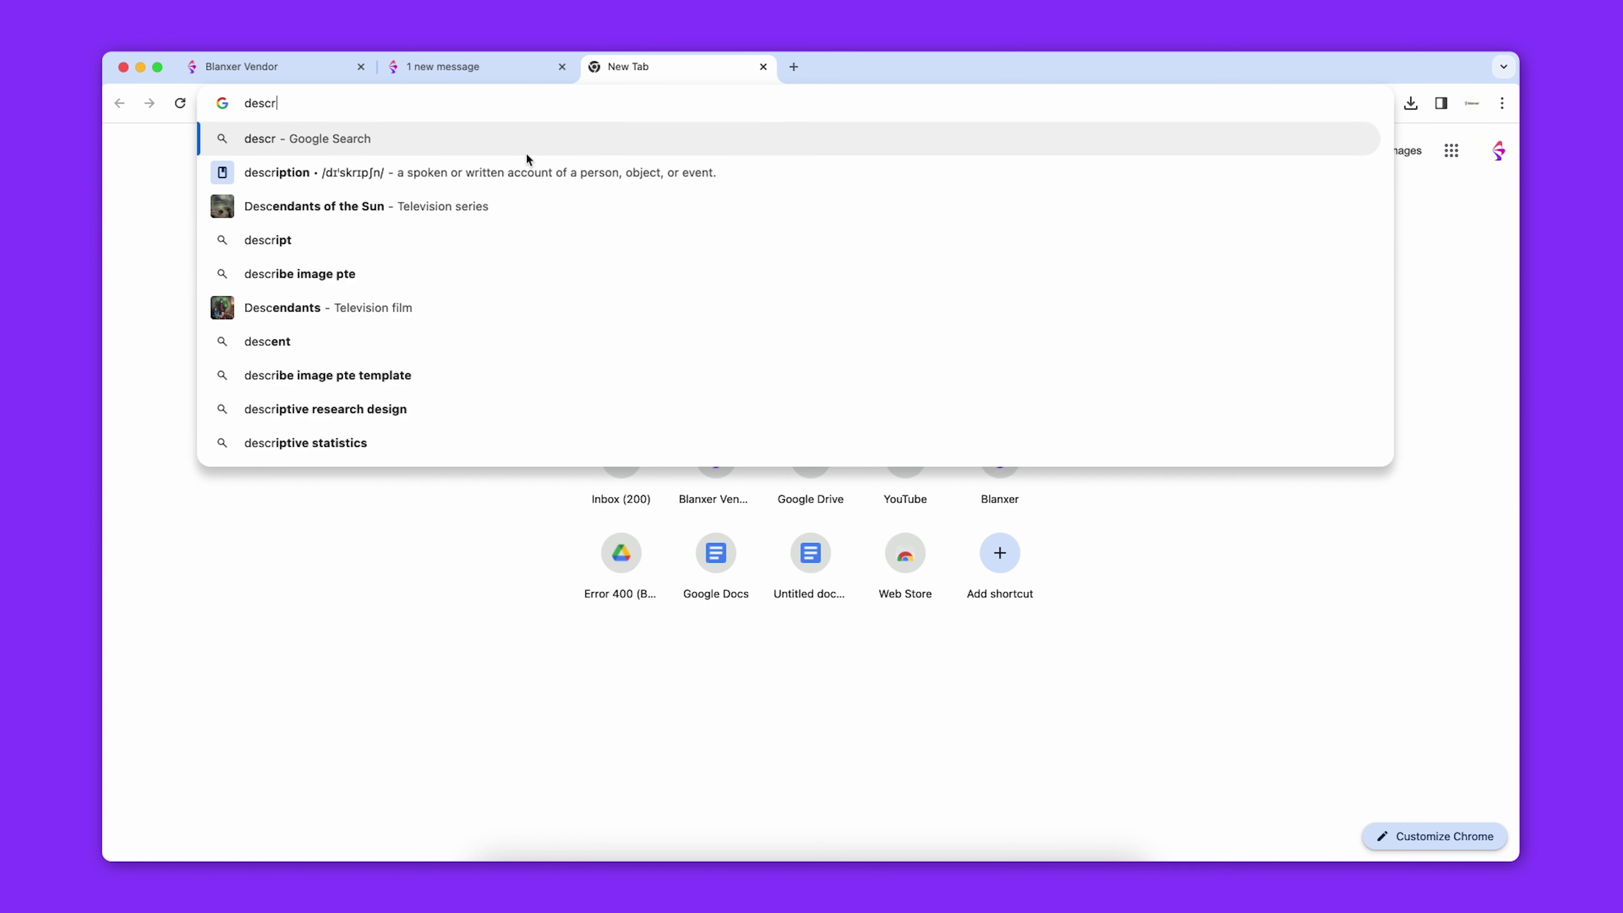
Open description.blanxer.com and paste the Harmony Sofa description into the editor
type("pti")
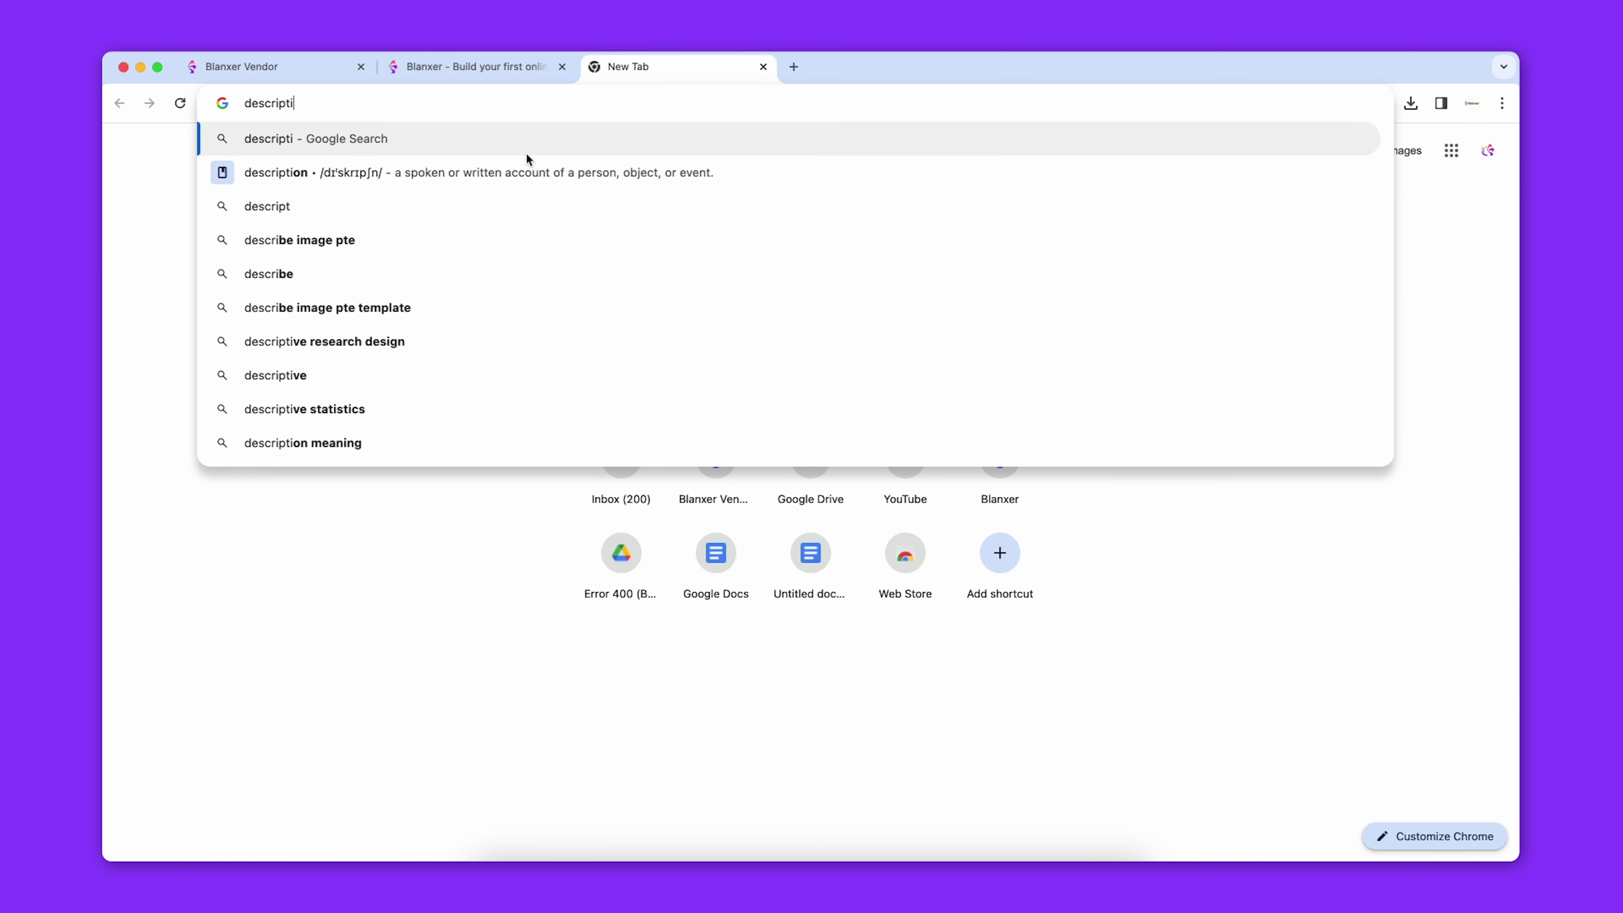
type("on.blanxer.com")
key("Return")
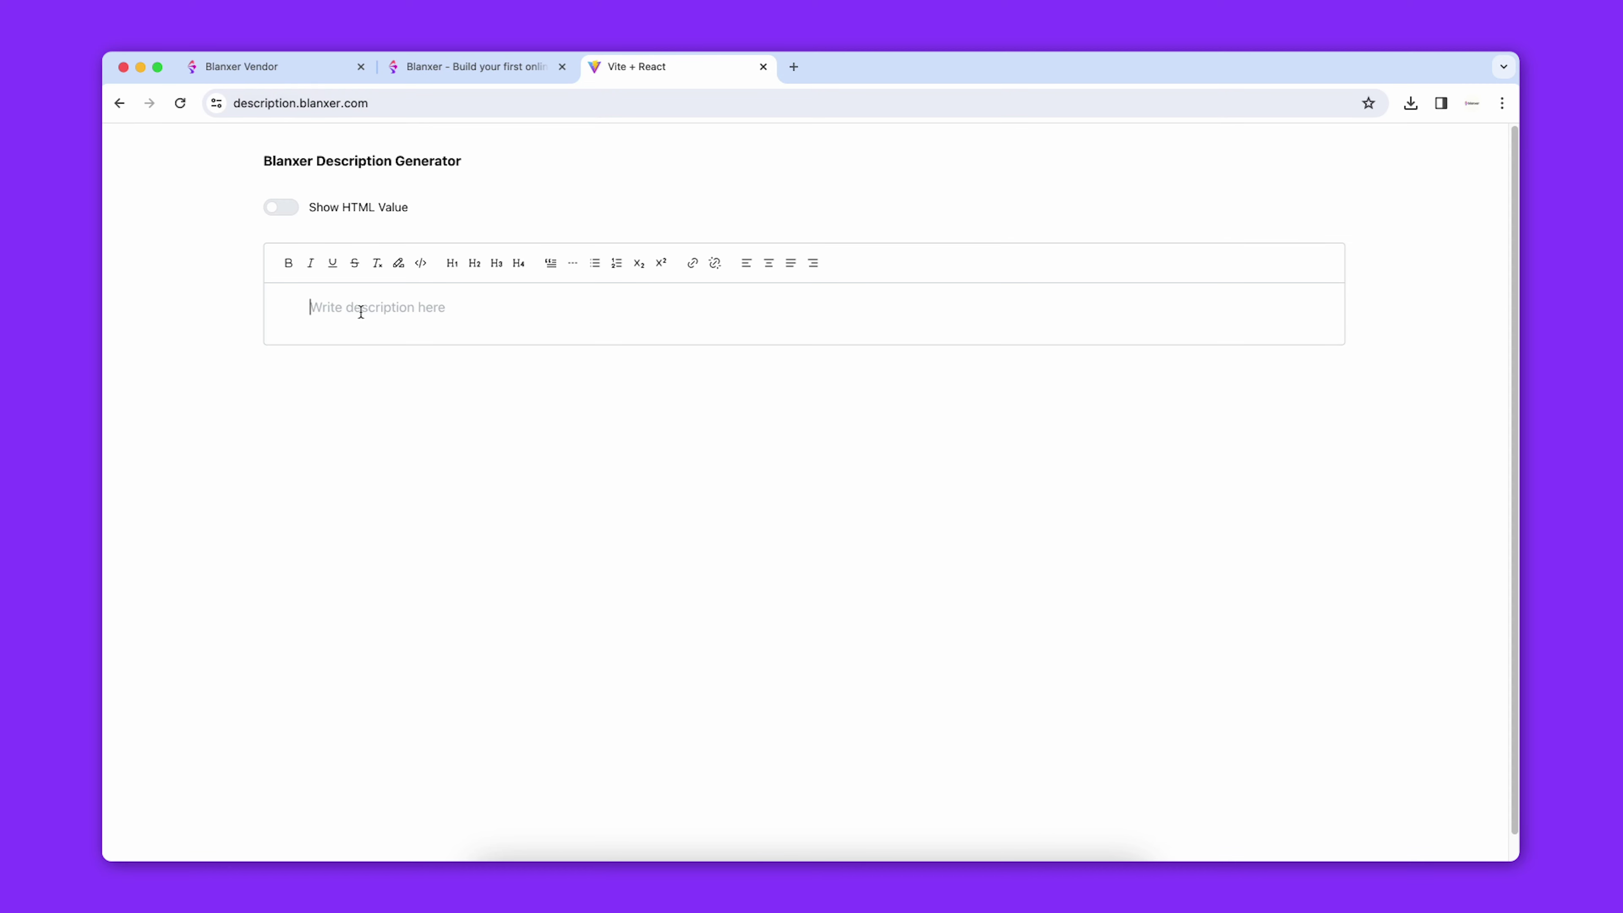
left_click(384, 301)
key("super+v")
scroll(490, 399, "up", 5)
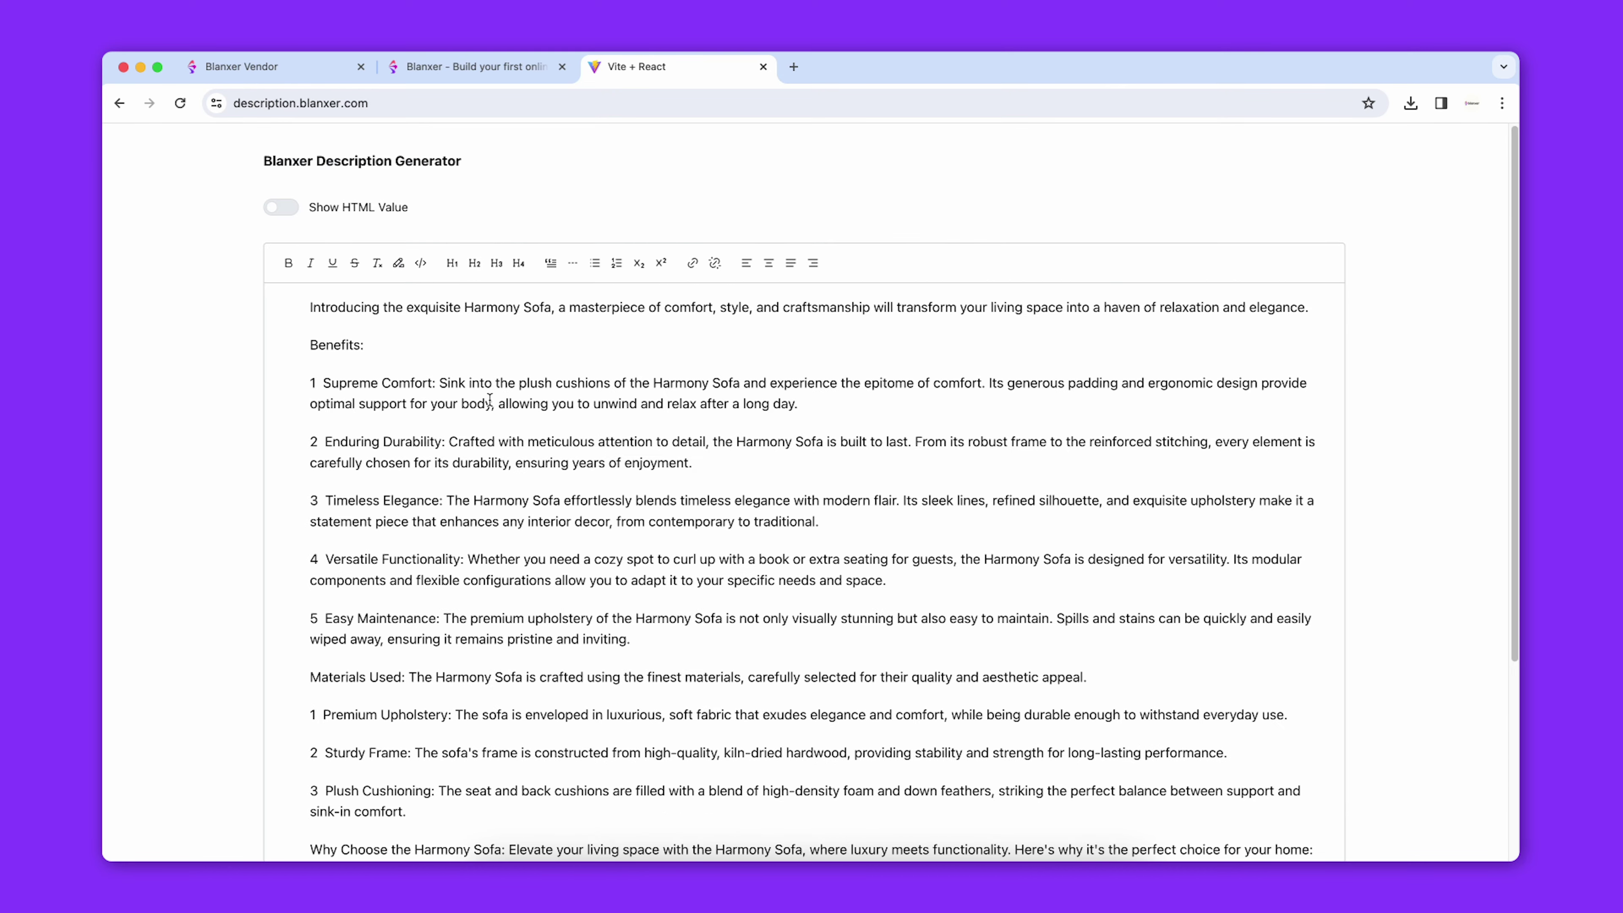
Show the description as HTML, copy it, and return to Excel
left_click(285, 212)
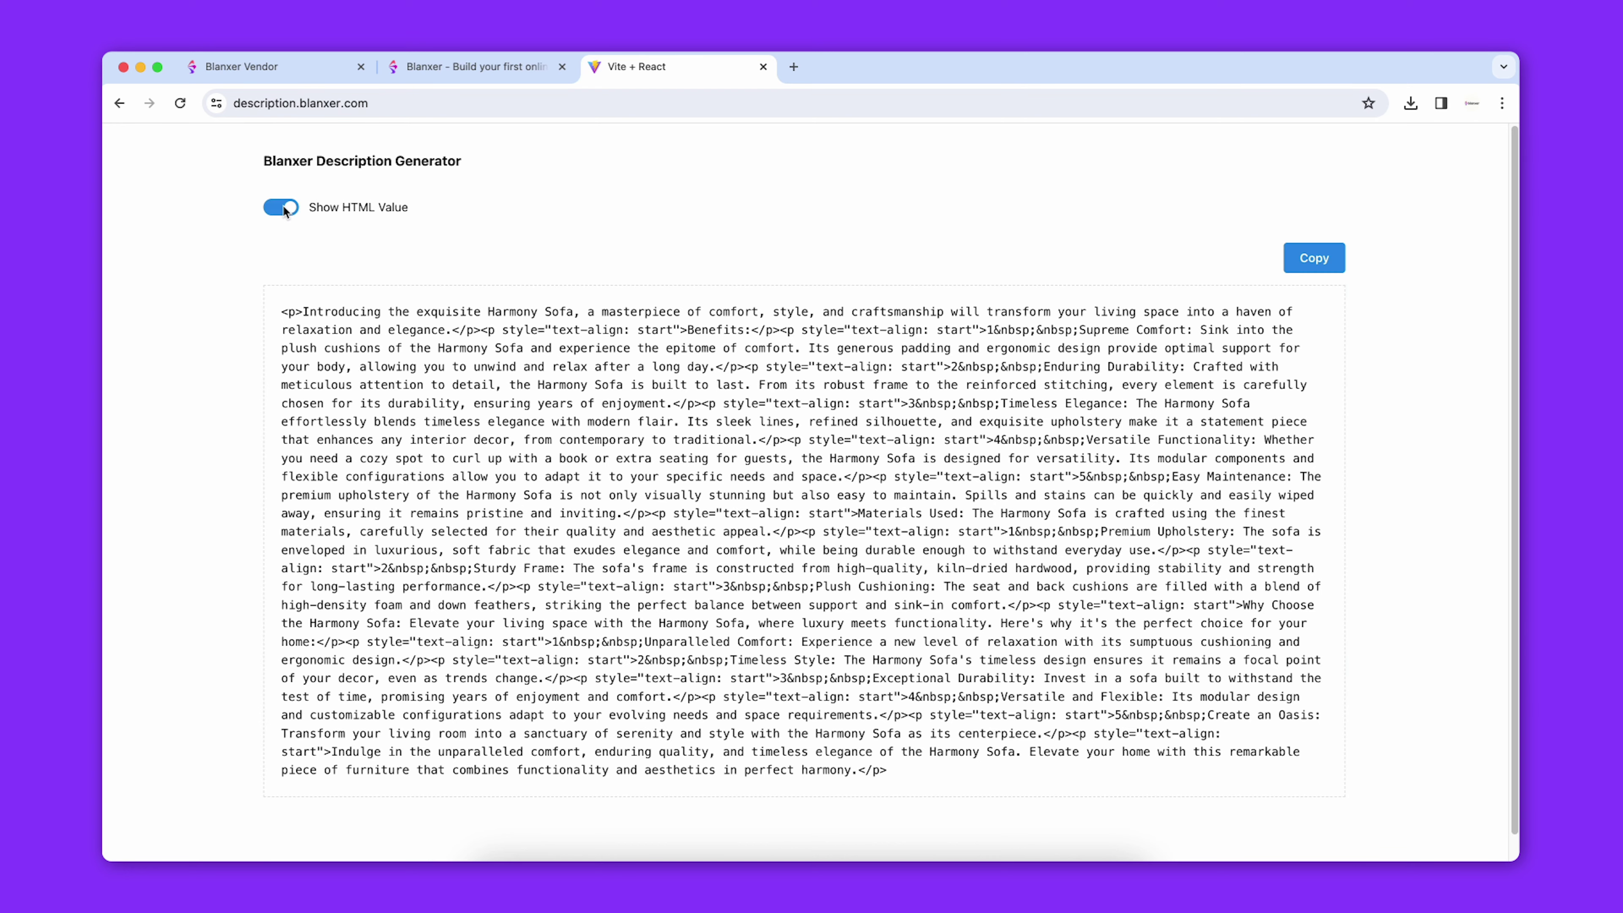
left_click(1310, 259)
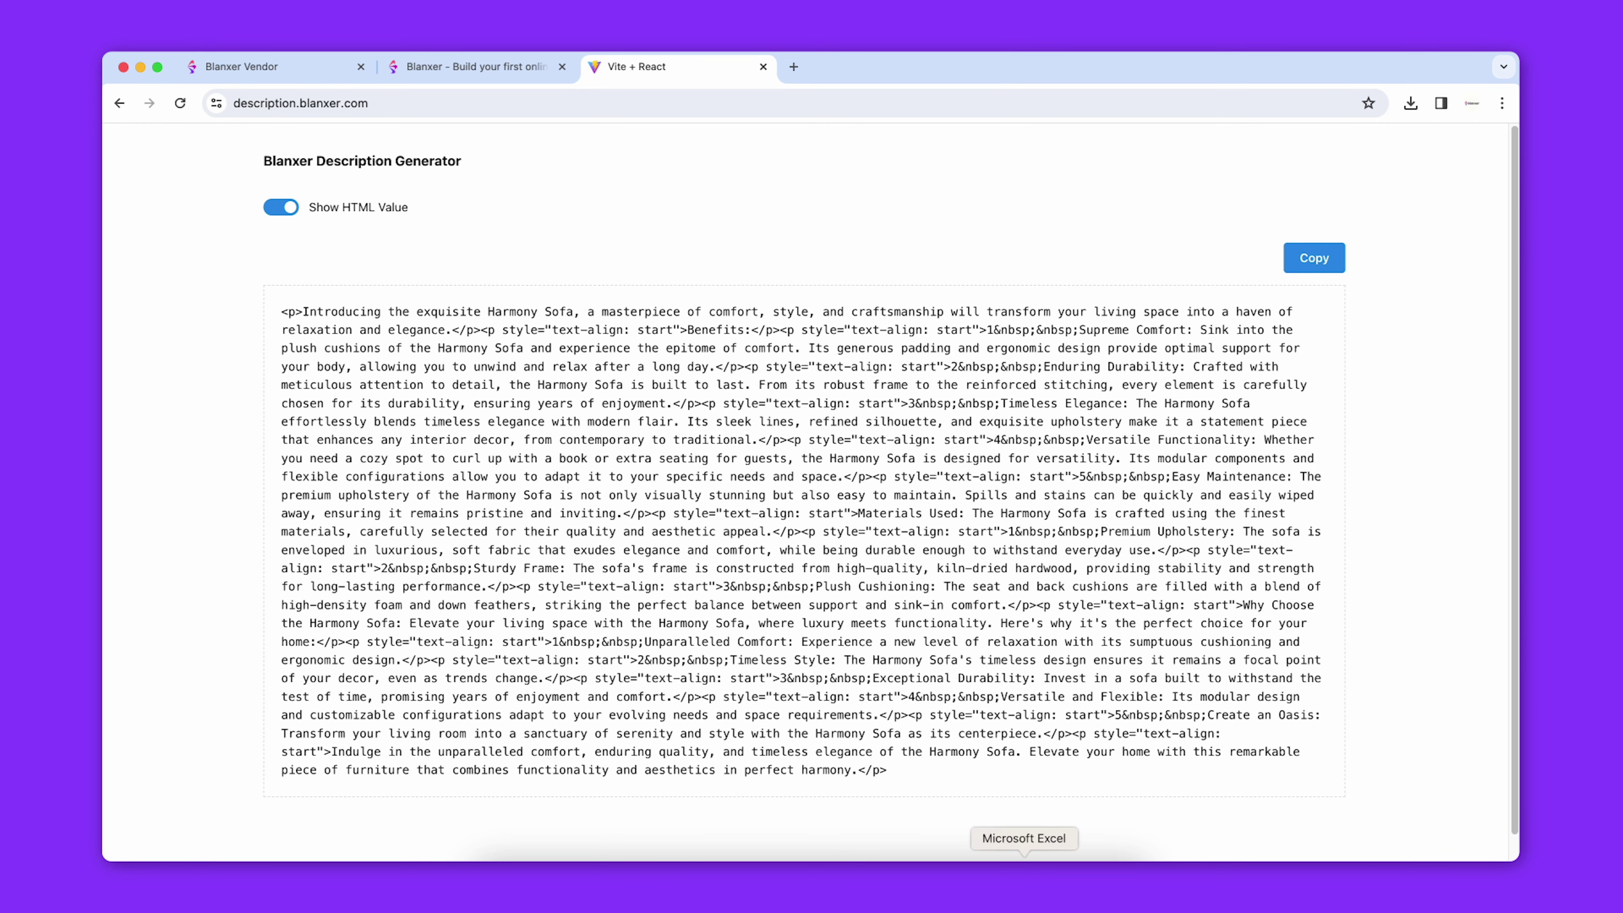
left_click(1024, 854)
Paste the HTML description into E2, widening column E and wrapping its text
key("cmd+v")
left_click(454, 226)
left_click_drag(511, 227, 654, 226)
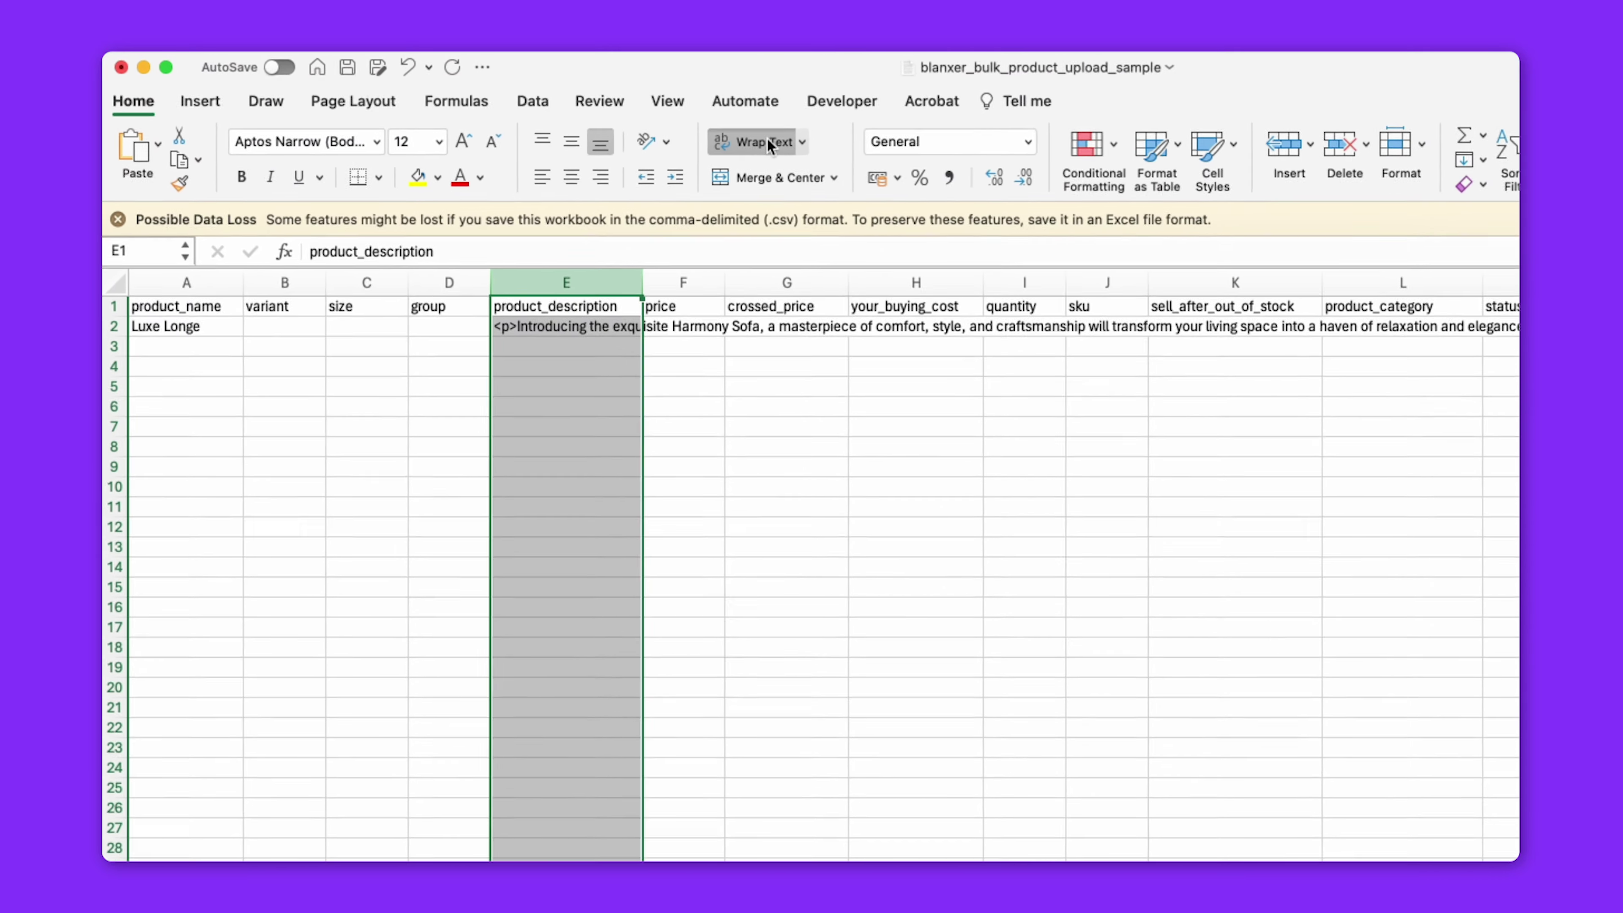
left_click(599, 120)
Fill price 22000, crossed_price 25000, buying cost 18000 and quantity 30, leaving sku empty
left_click(685, 319)
type("22000")
key("Tab")
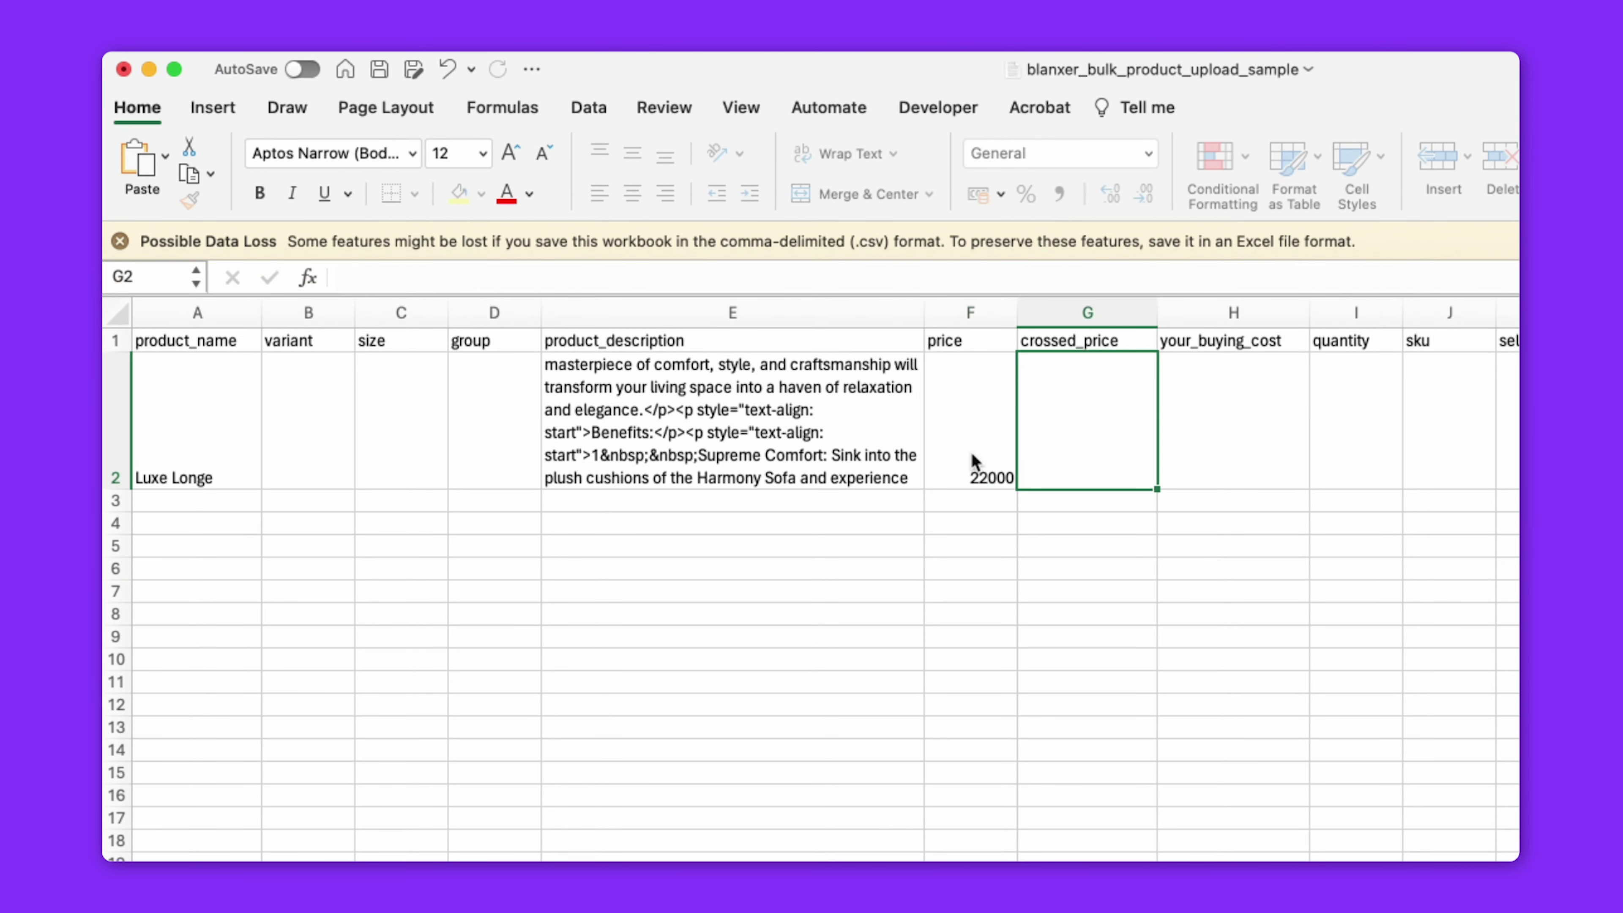
type("25000")
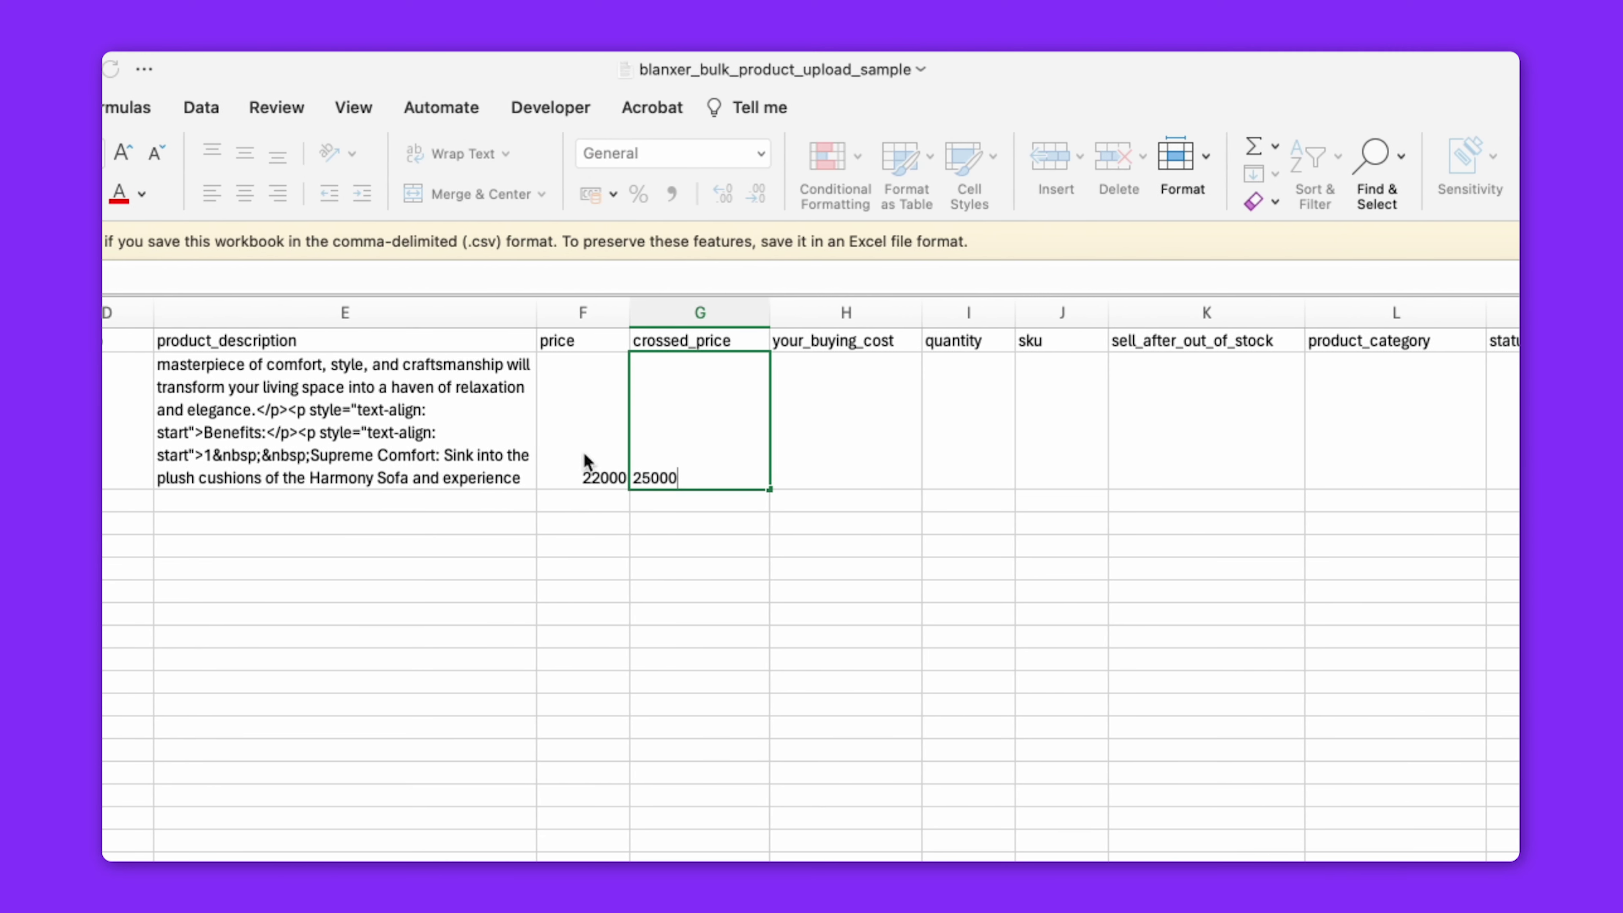
key("Tab")
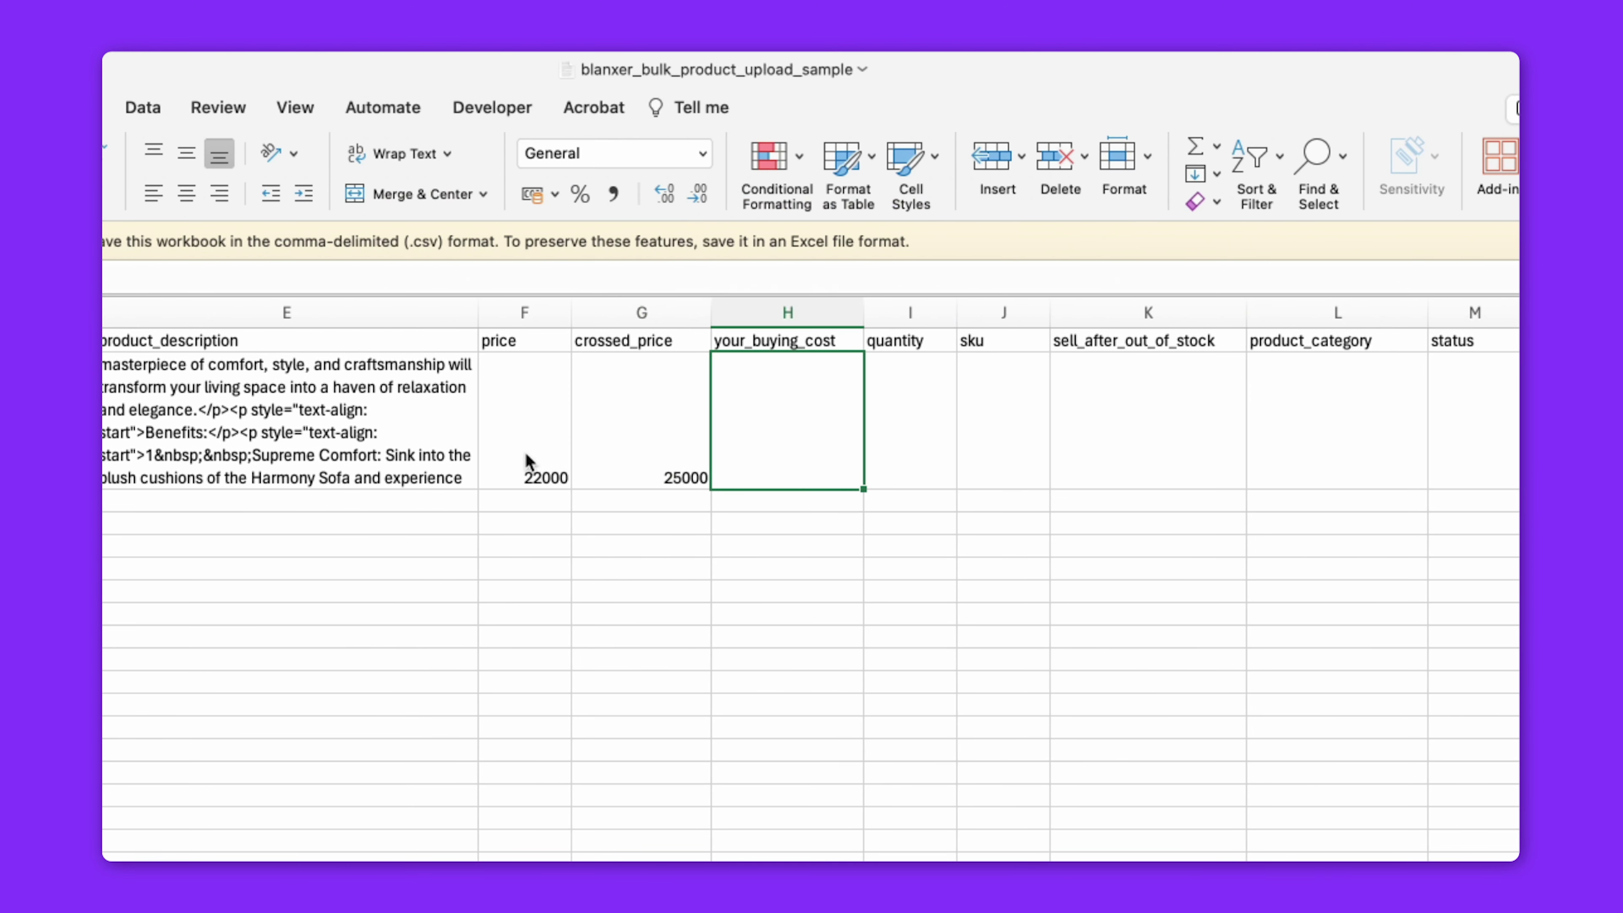
type("18000")
key("Tab")
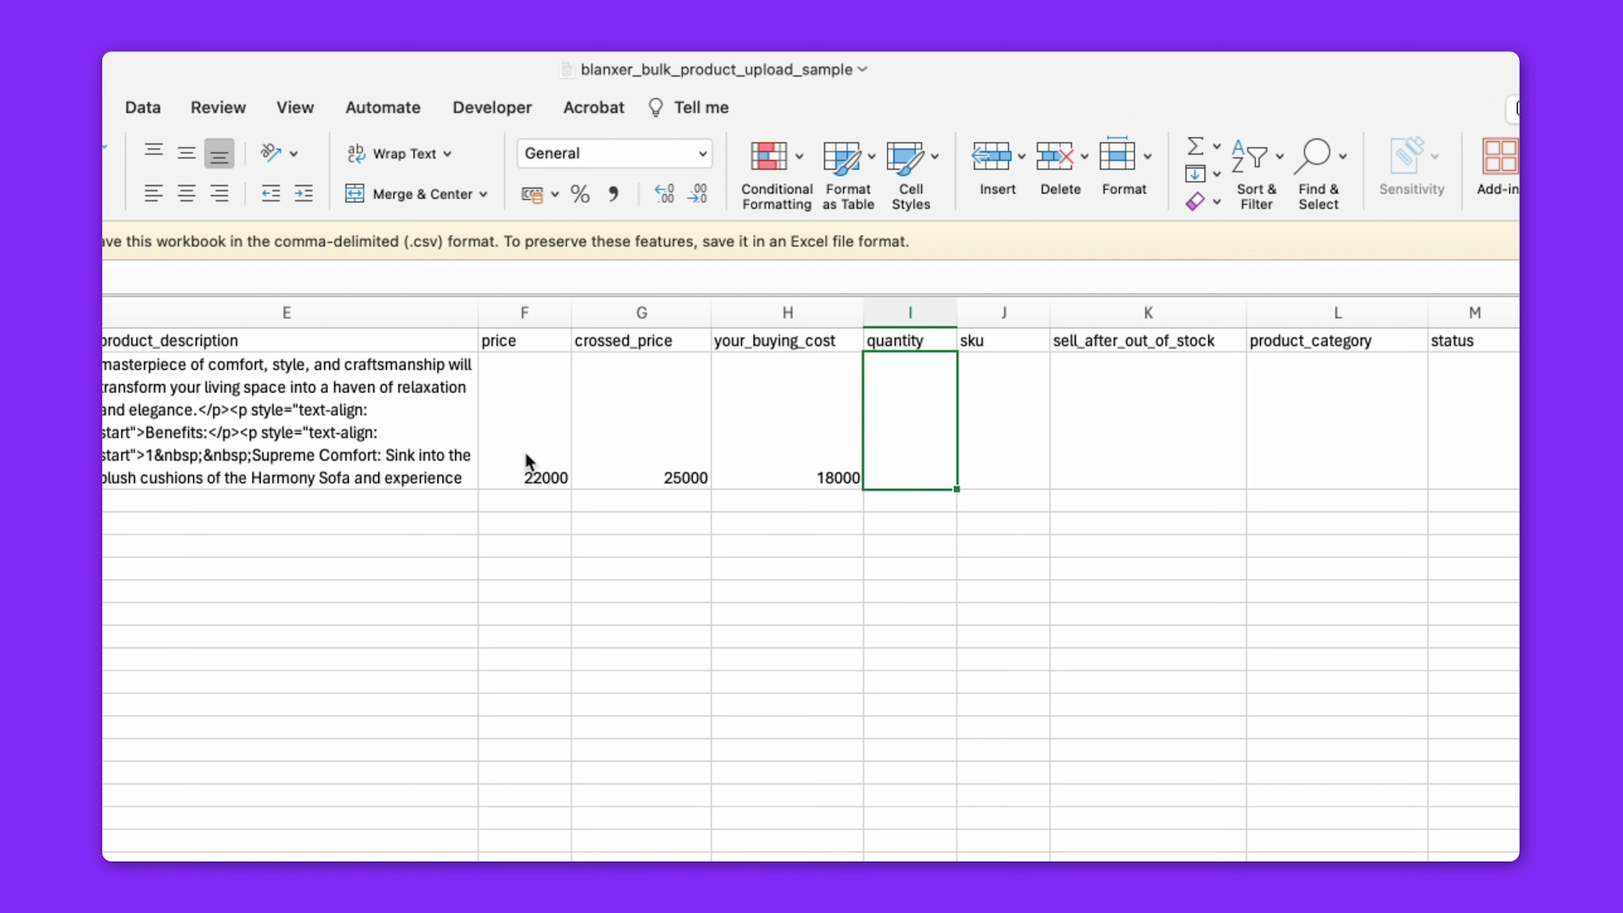
type("30")
key("Tab")
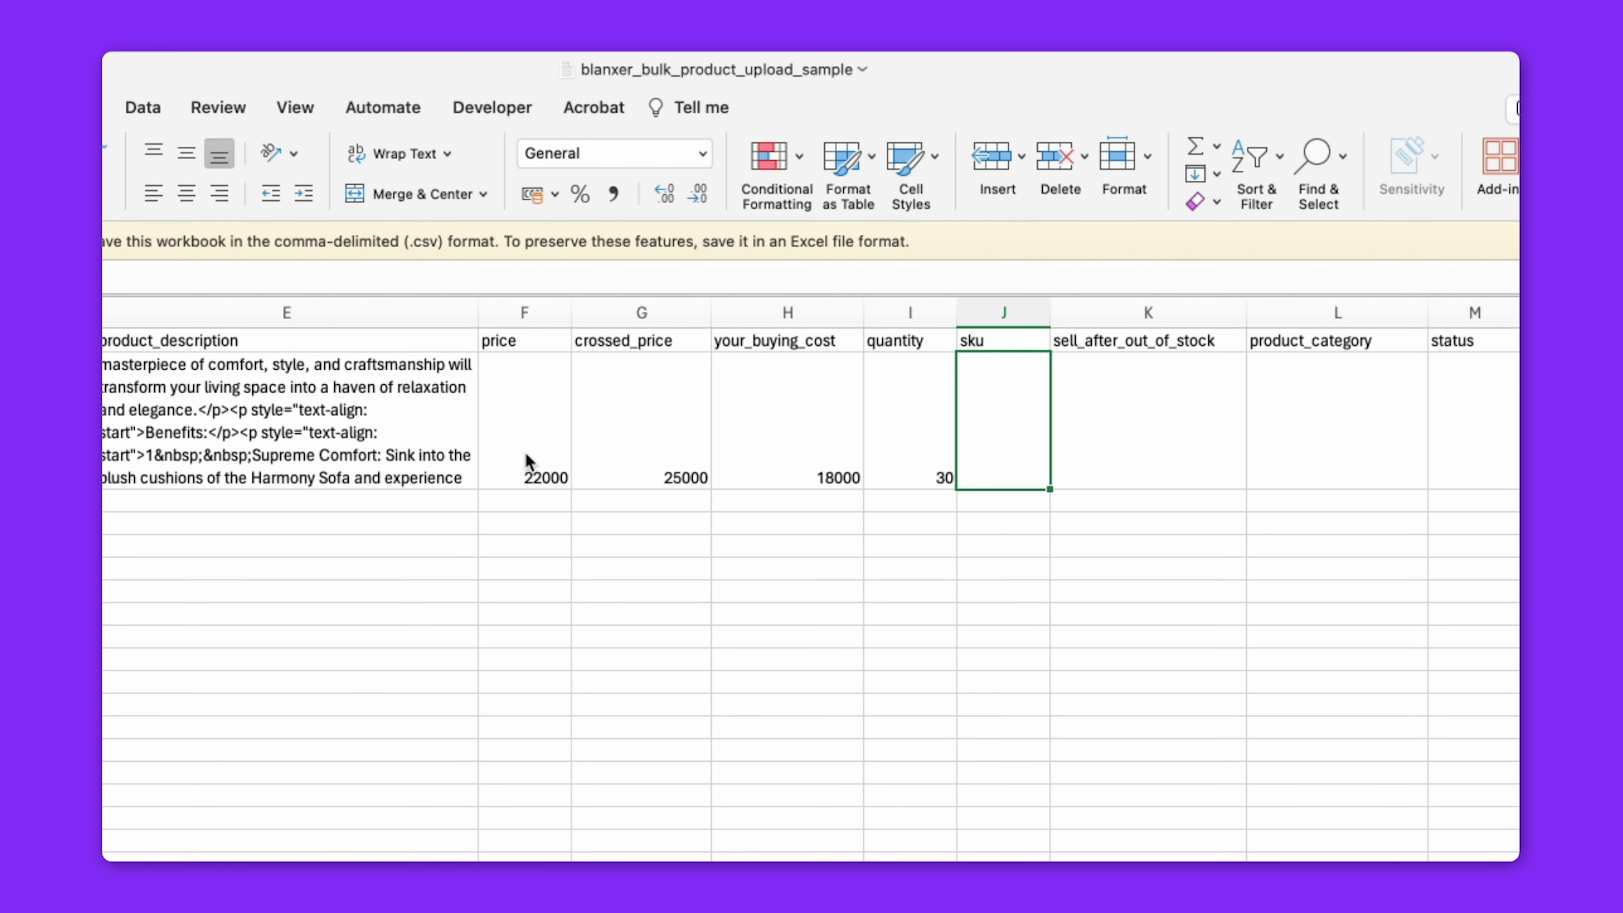
key("Tab")
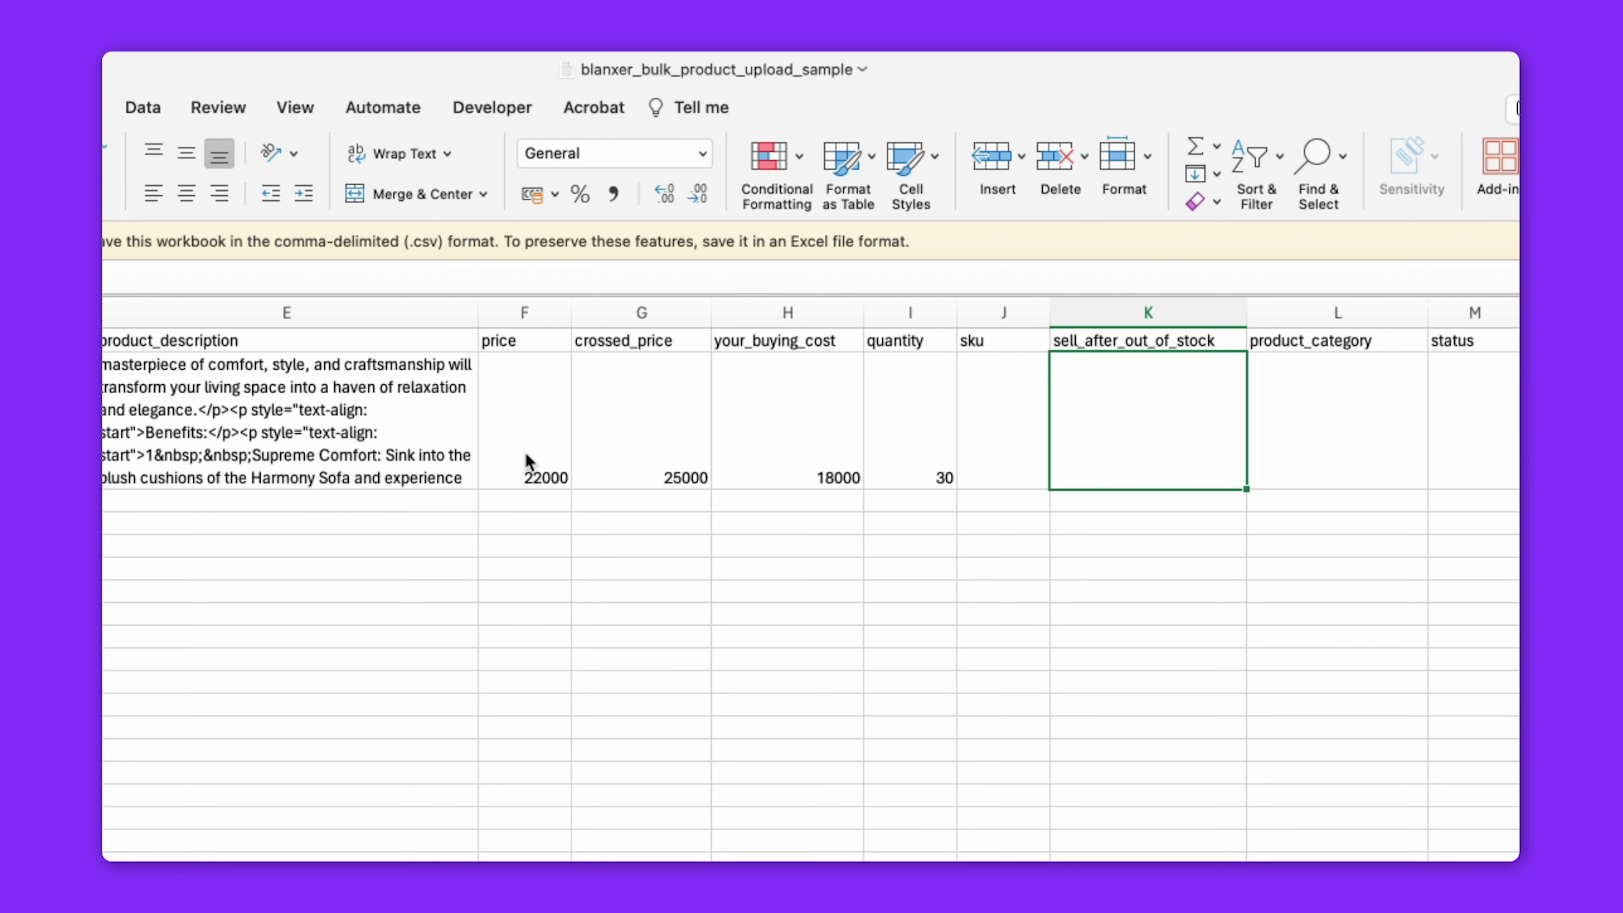
Enter N for sell_after_out_of_stock and Sofa/Chair as product_category
type("N")
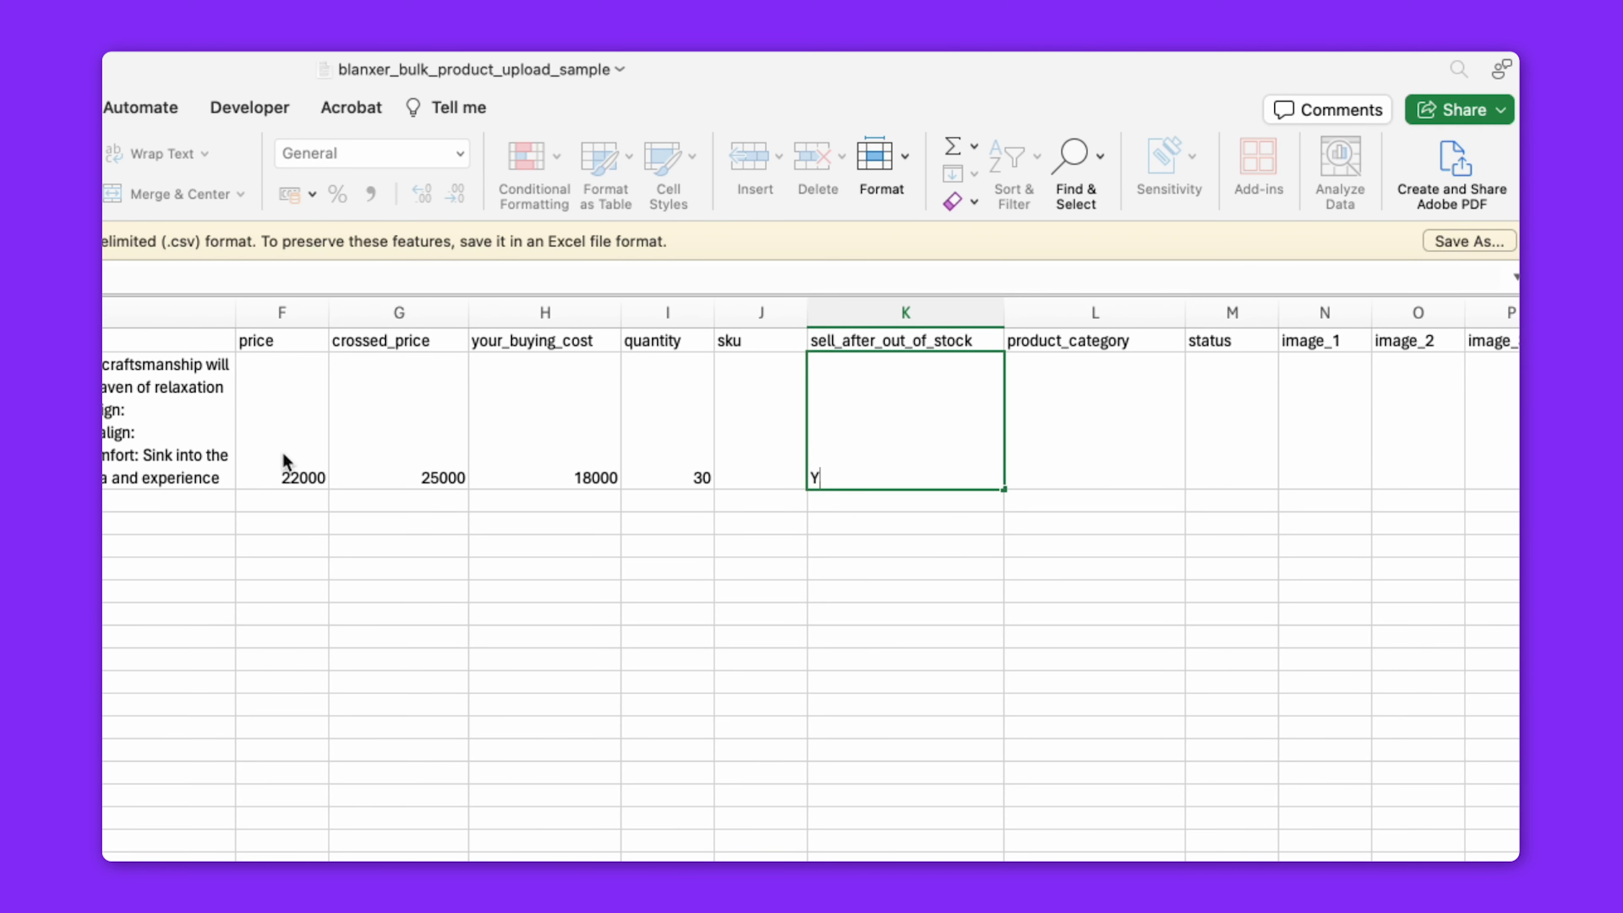
key("Tab")
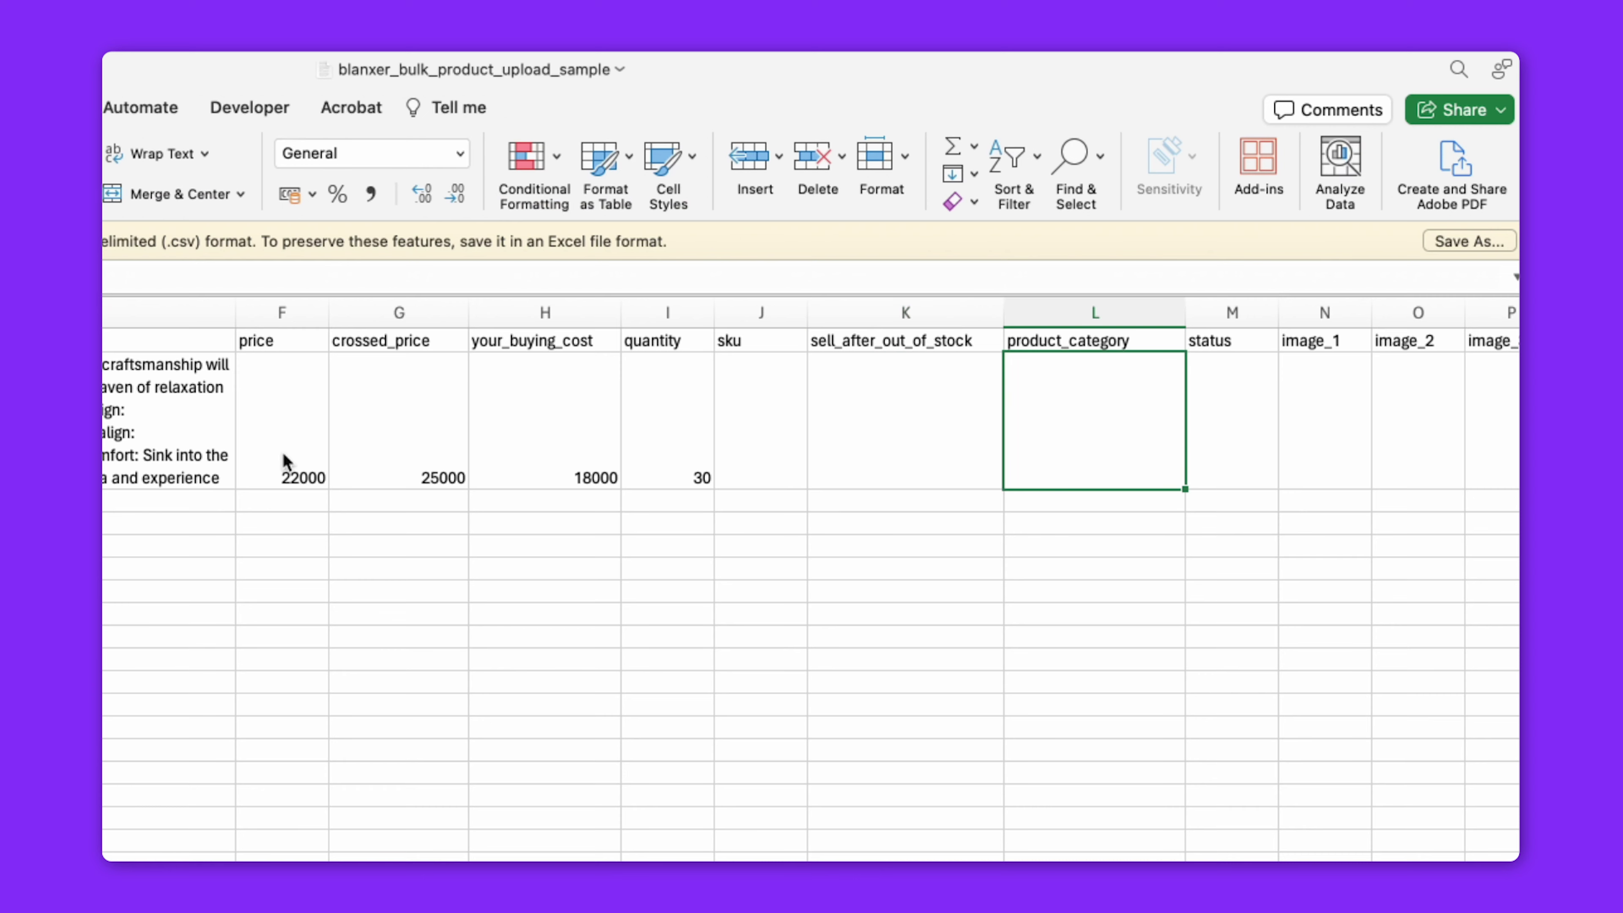
scroll(283, 453, "right", 3)
scroll(283, 452, "right", 5)
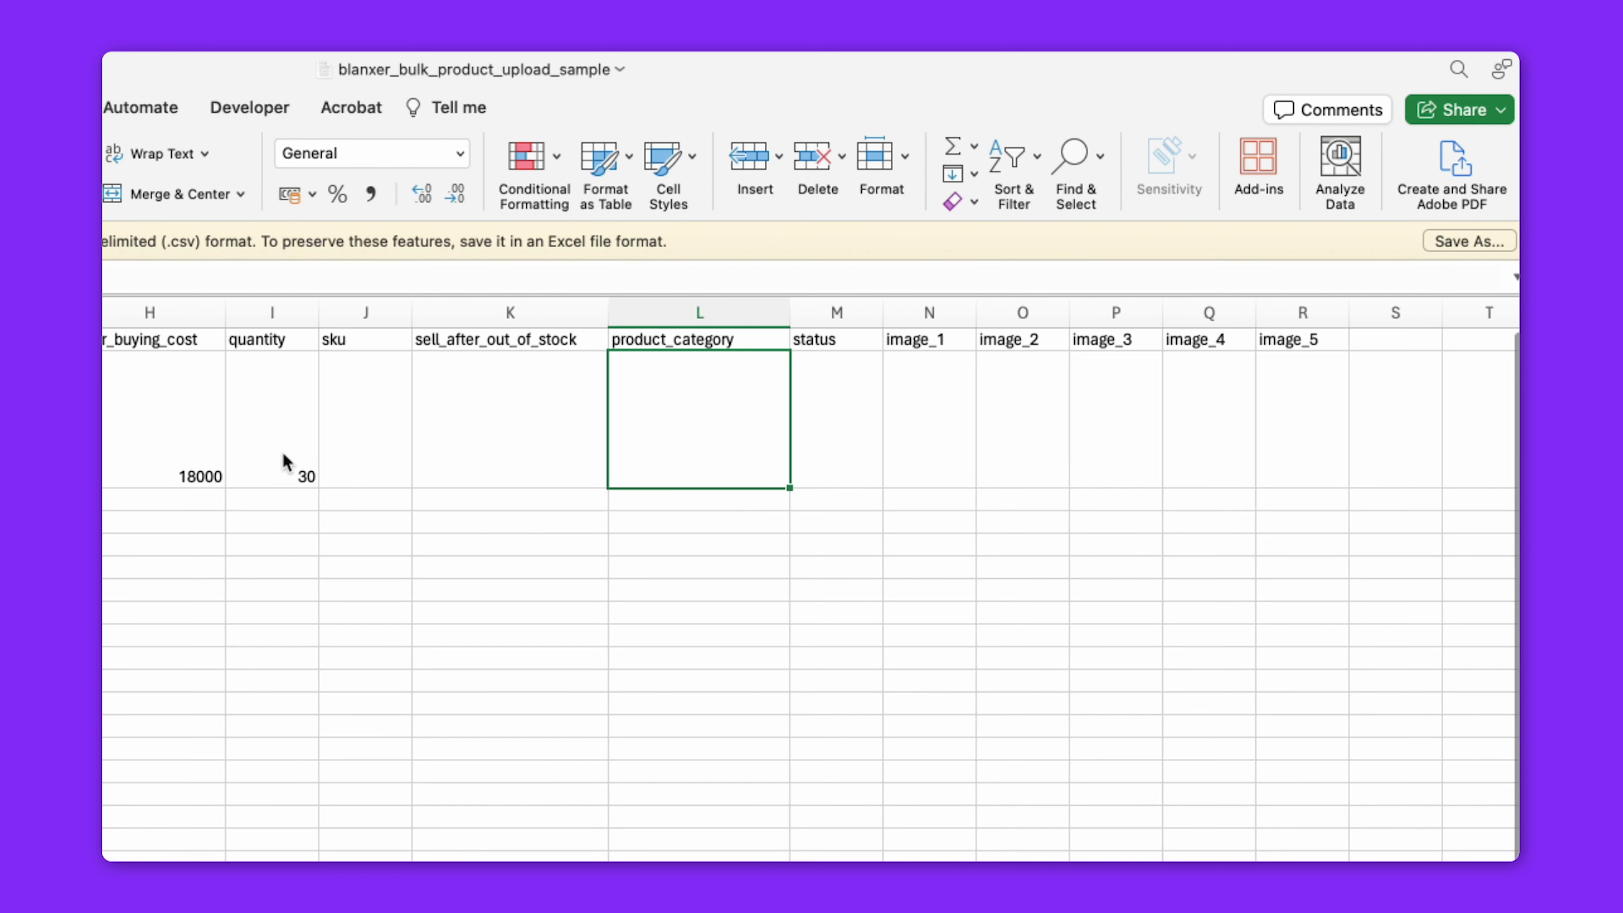
double_click(628, 438)
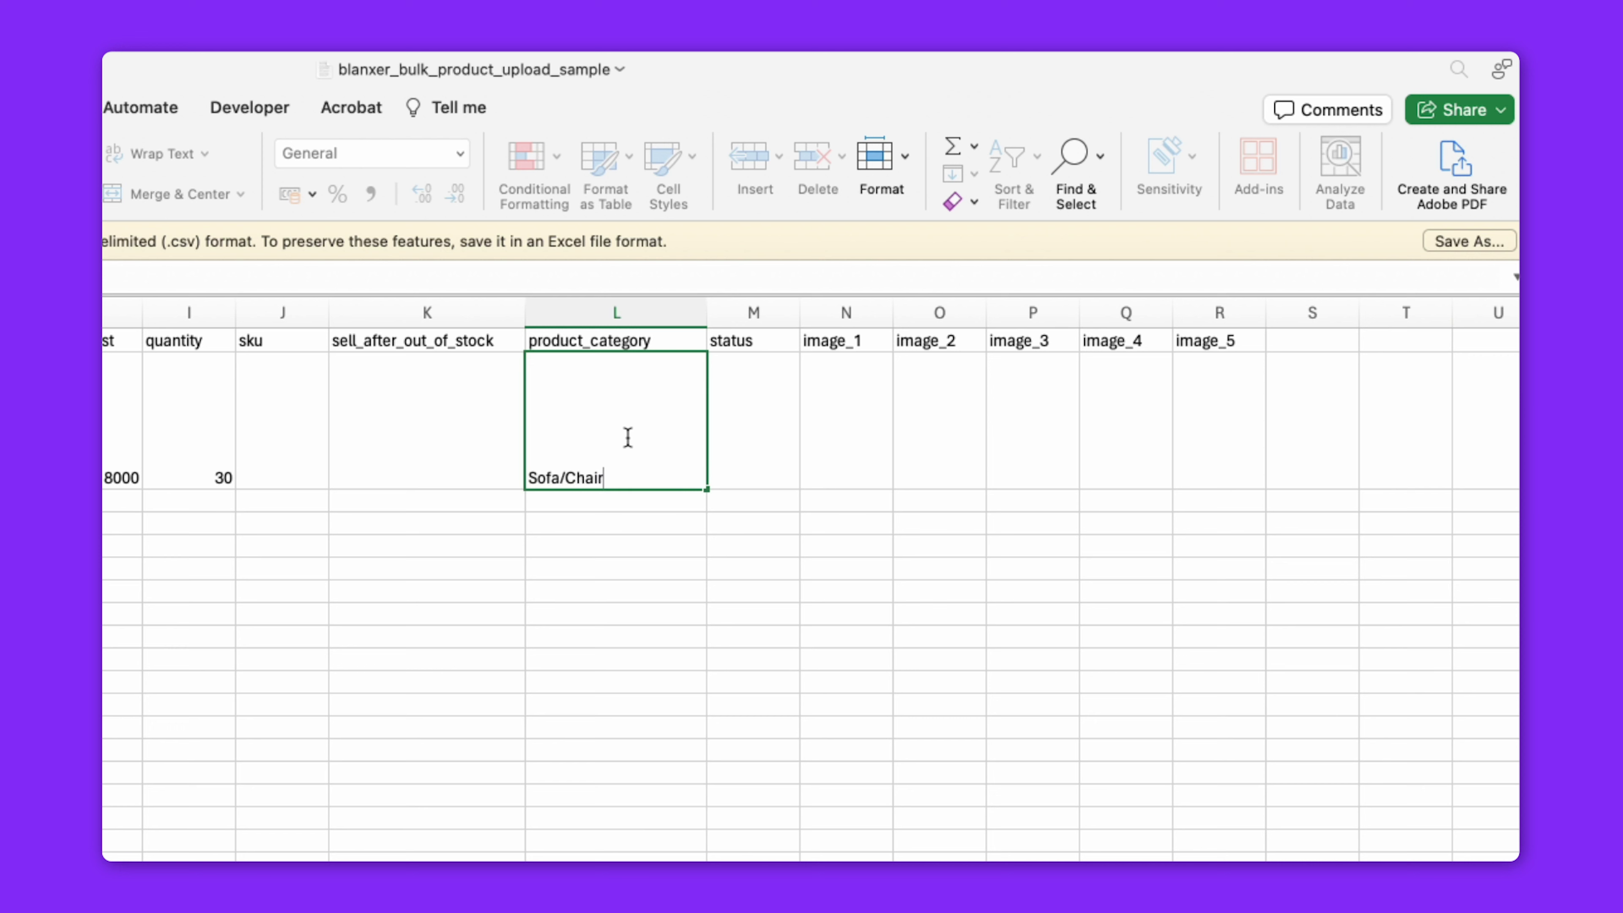
key("Tab")
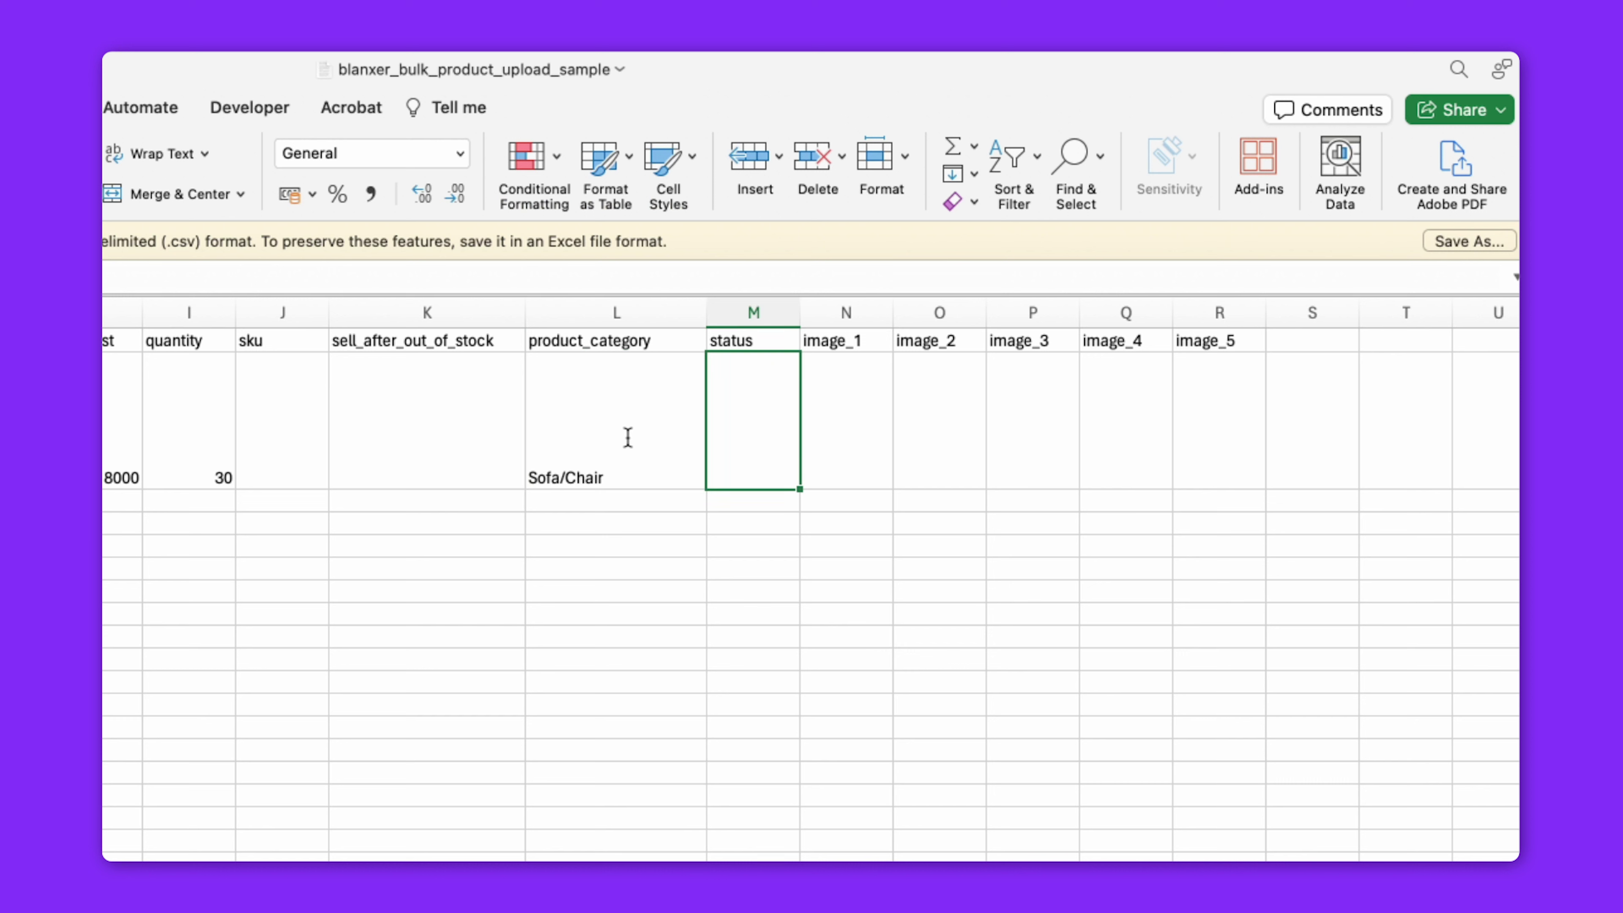
Copy the first image file's URL and paste it into the product's image_1 cell N2
key("super+grave")
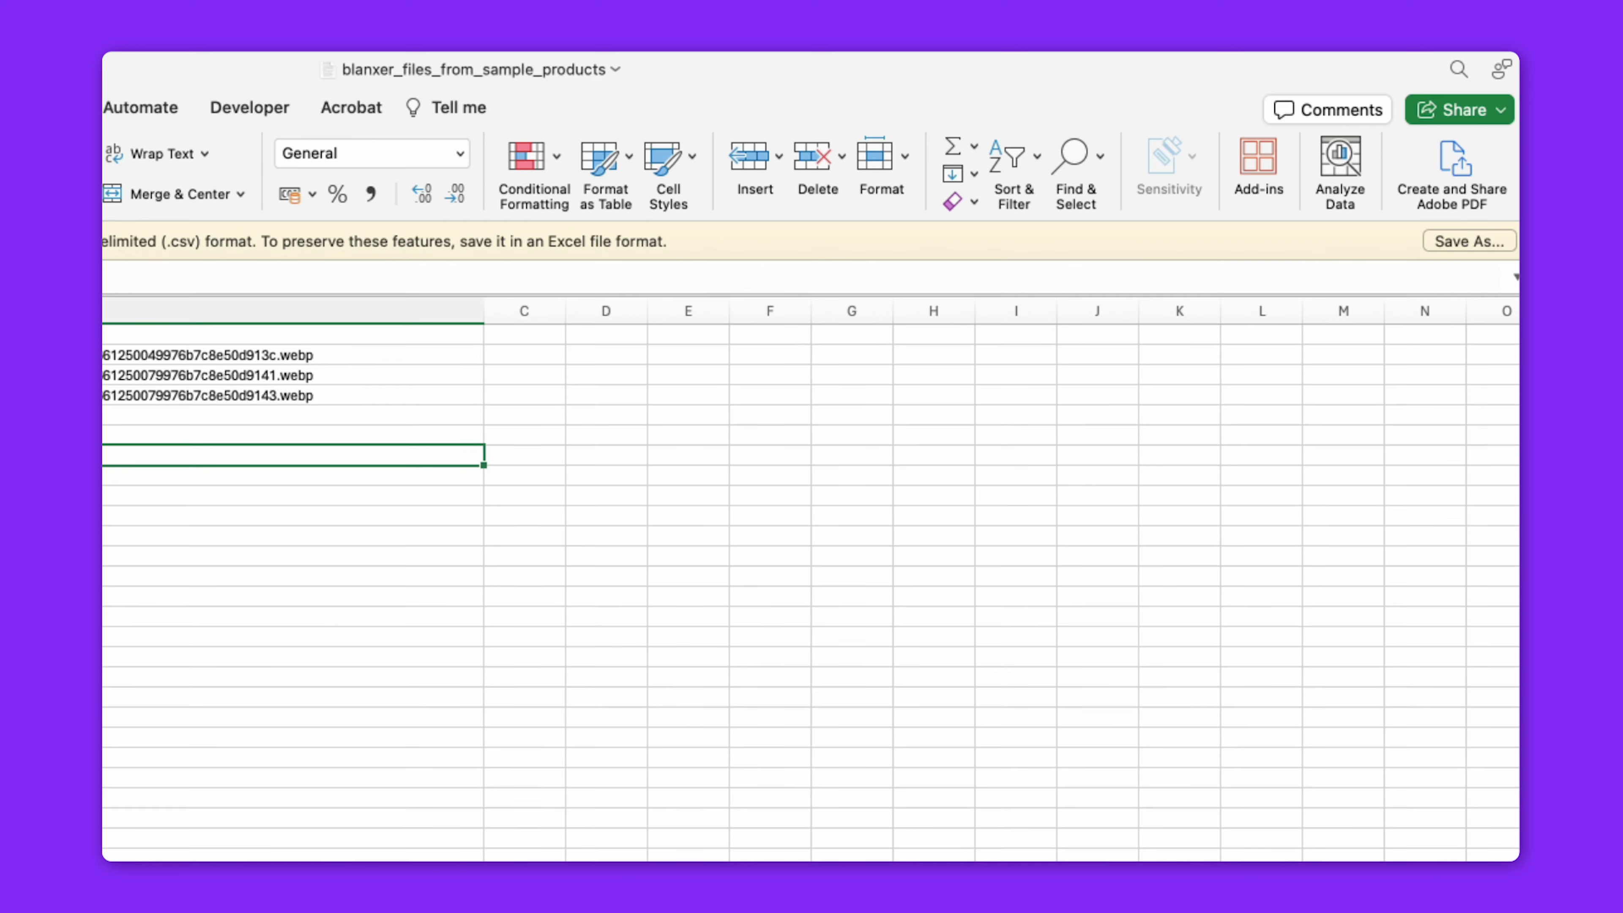
left_click(380, 355)
key("super+c")
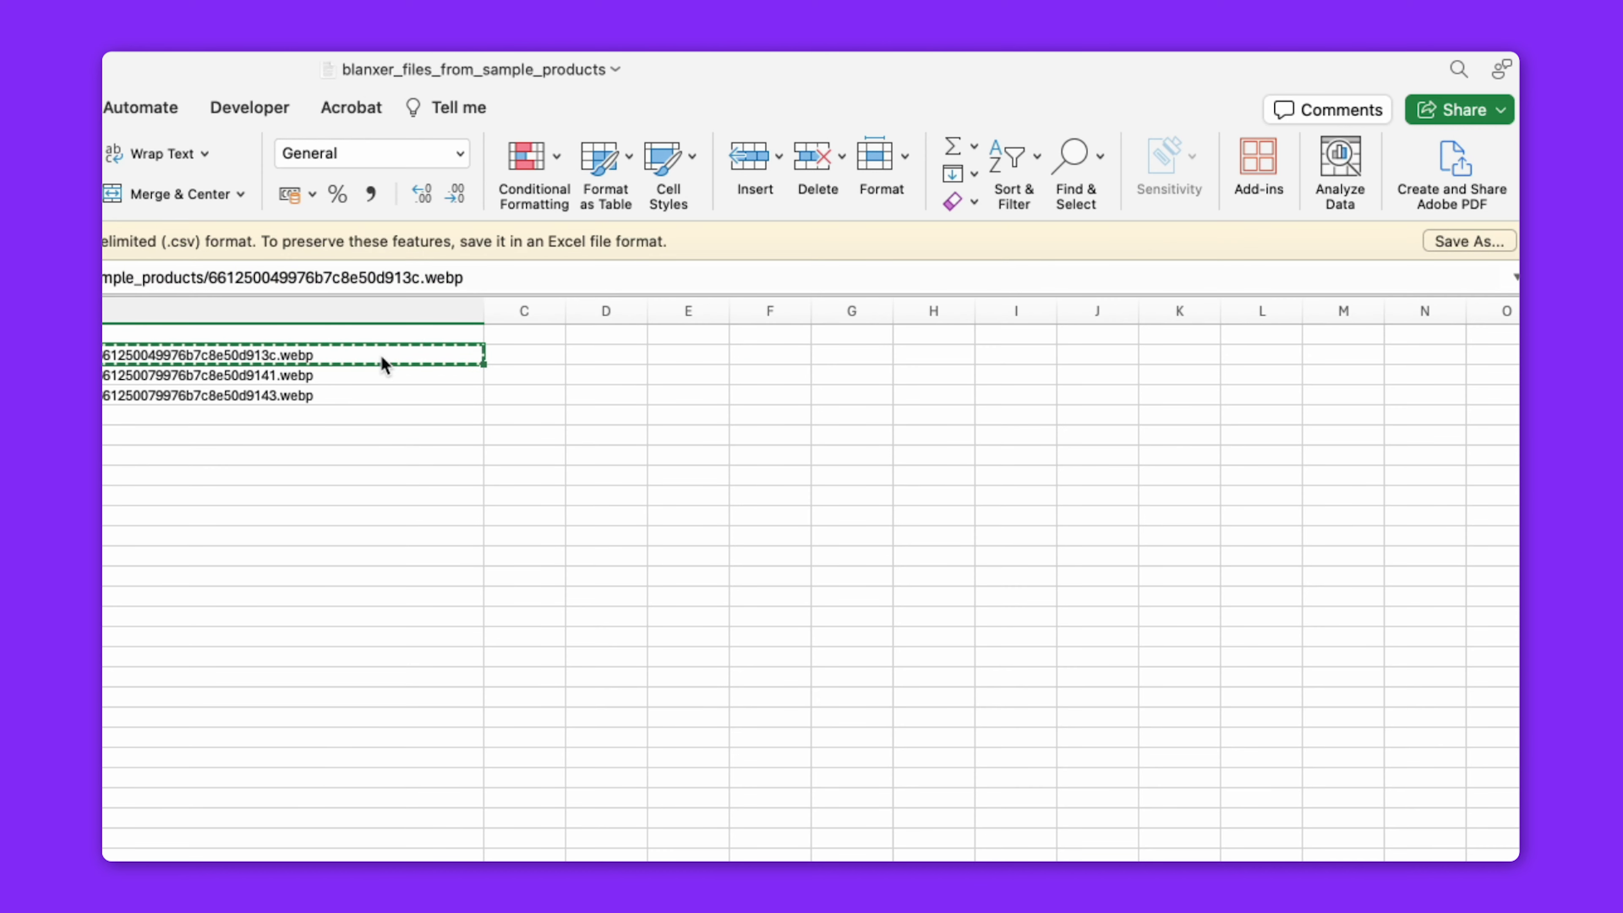
key("super+grave")
left_click(826, 428)
key("super+v")
Wrap text in column N and point out the remaining image_2 to image_5 columns
left_click(845, 312)
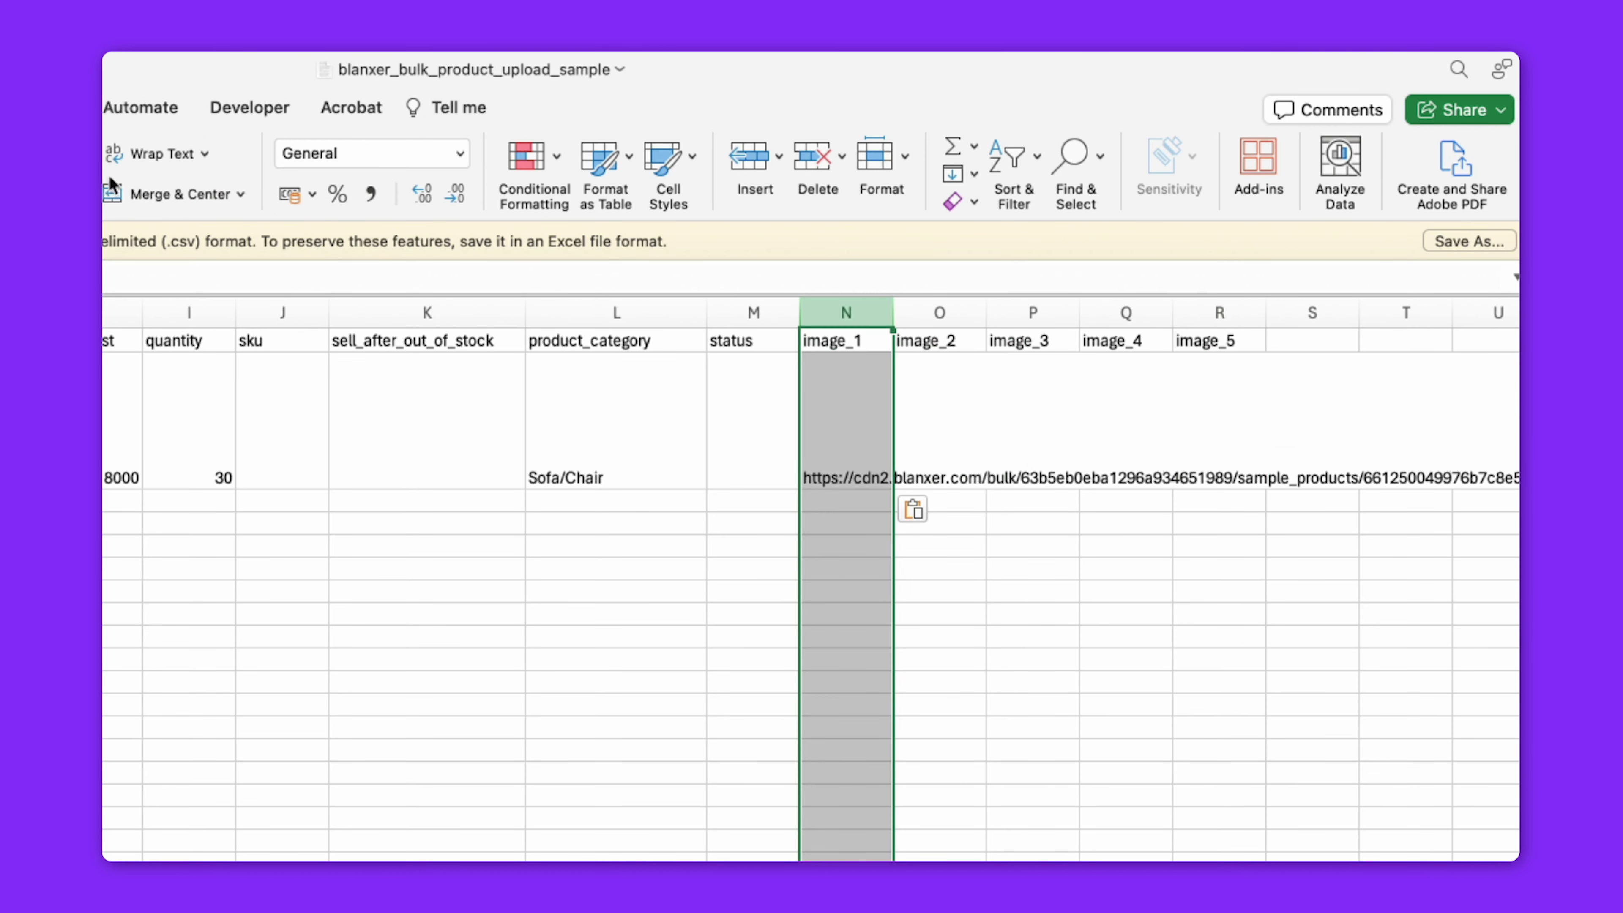
left_click(157, 154)
left_click(1178, 588)
left_click(928, 412)
left_click(1006, 415)
left_click(1141, 417)
left_click(1221, 424)
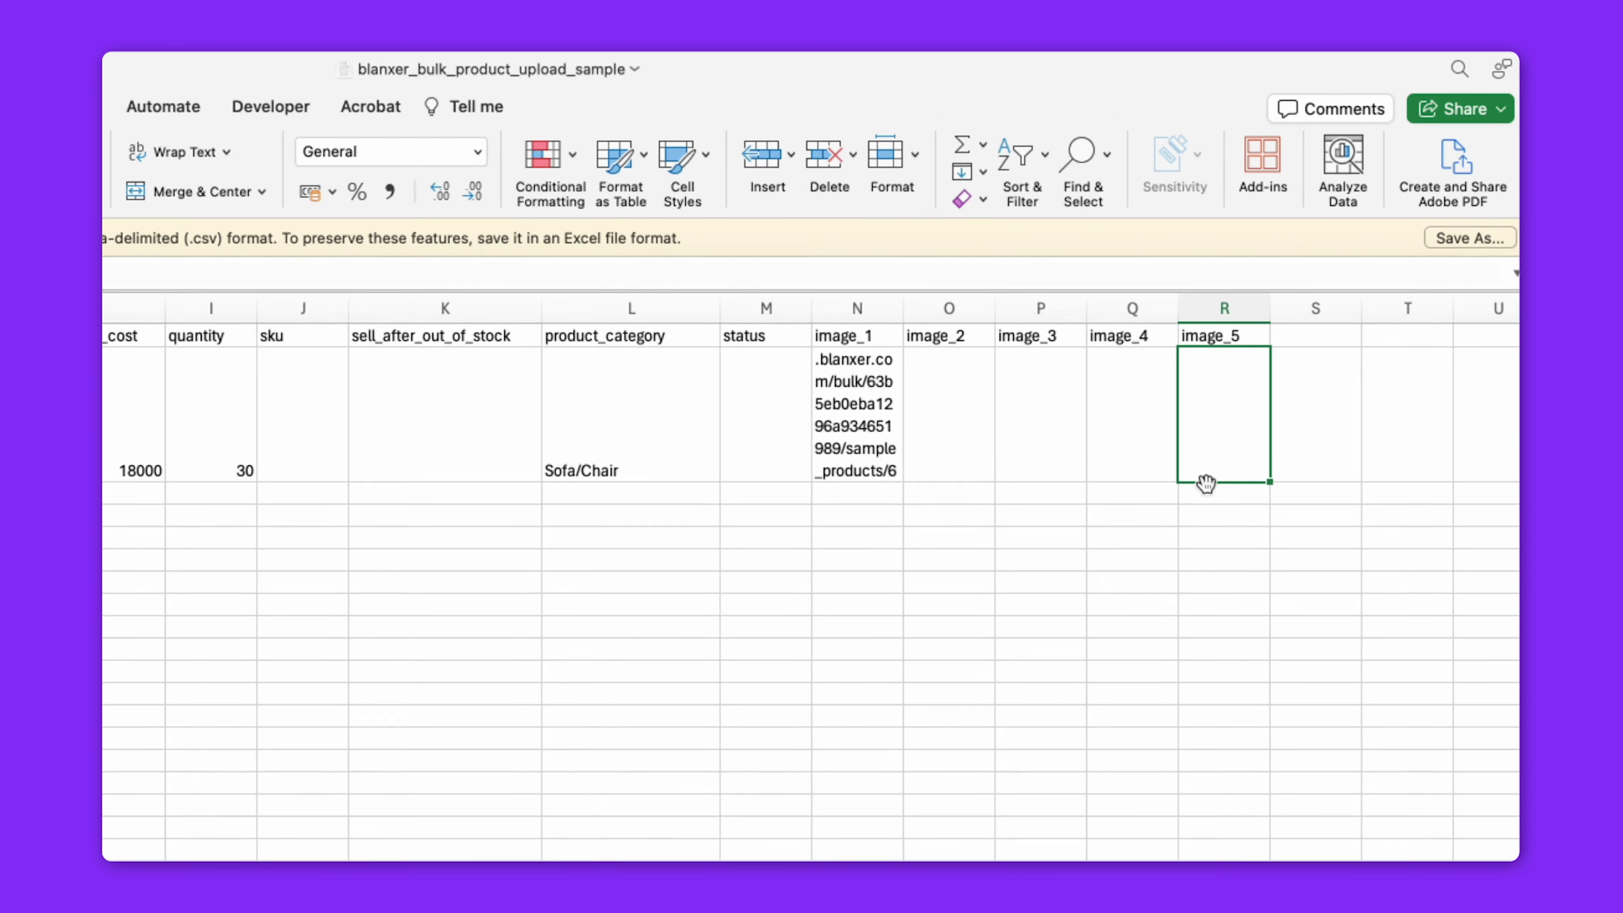
left_click(240, 366)
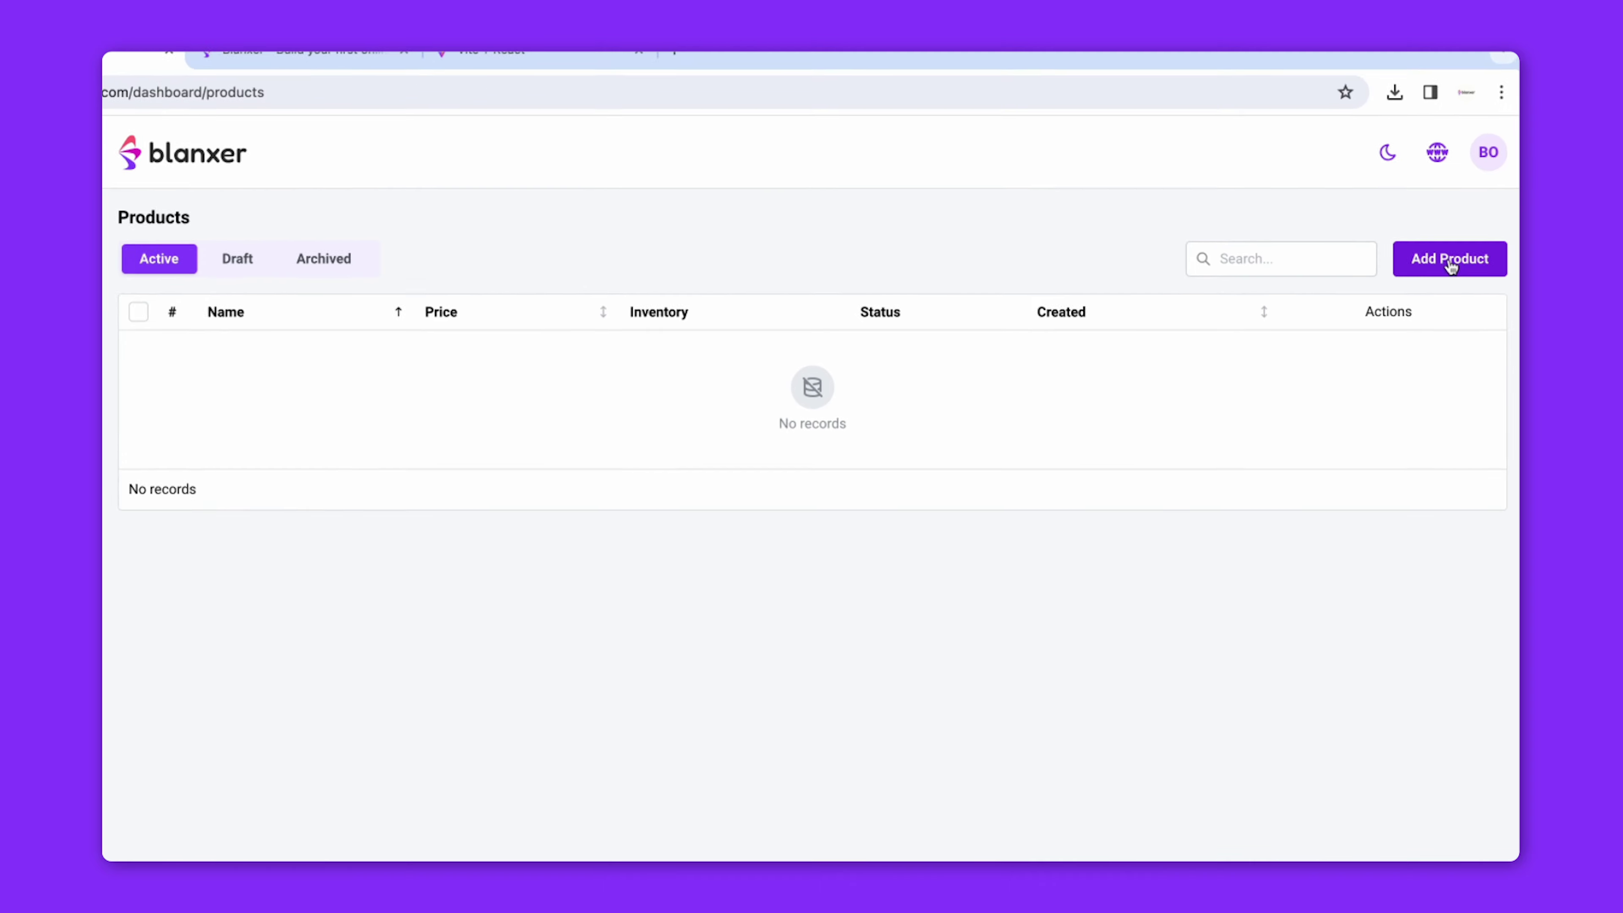
Bulk-upload the filled product CSV via Add Product > Bulk Upload
left_click(1452, 243)
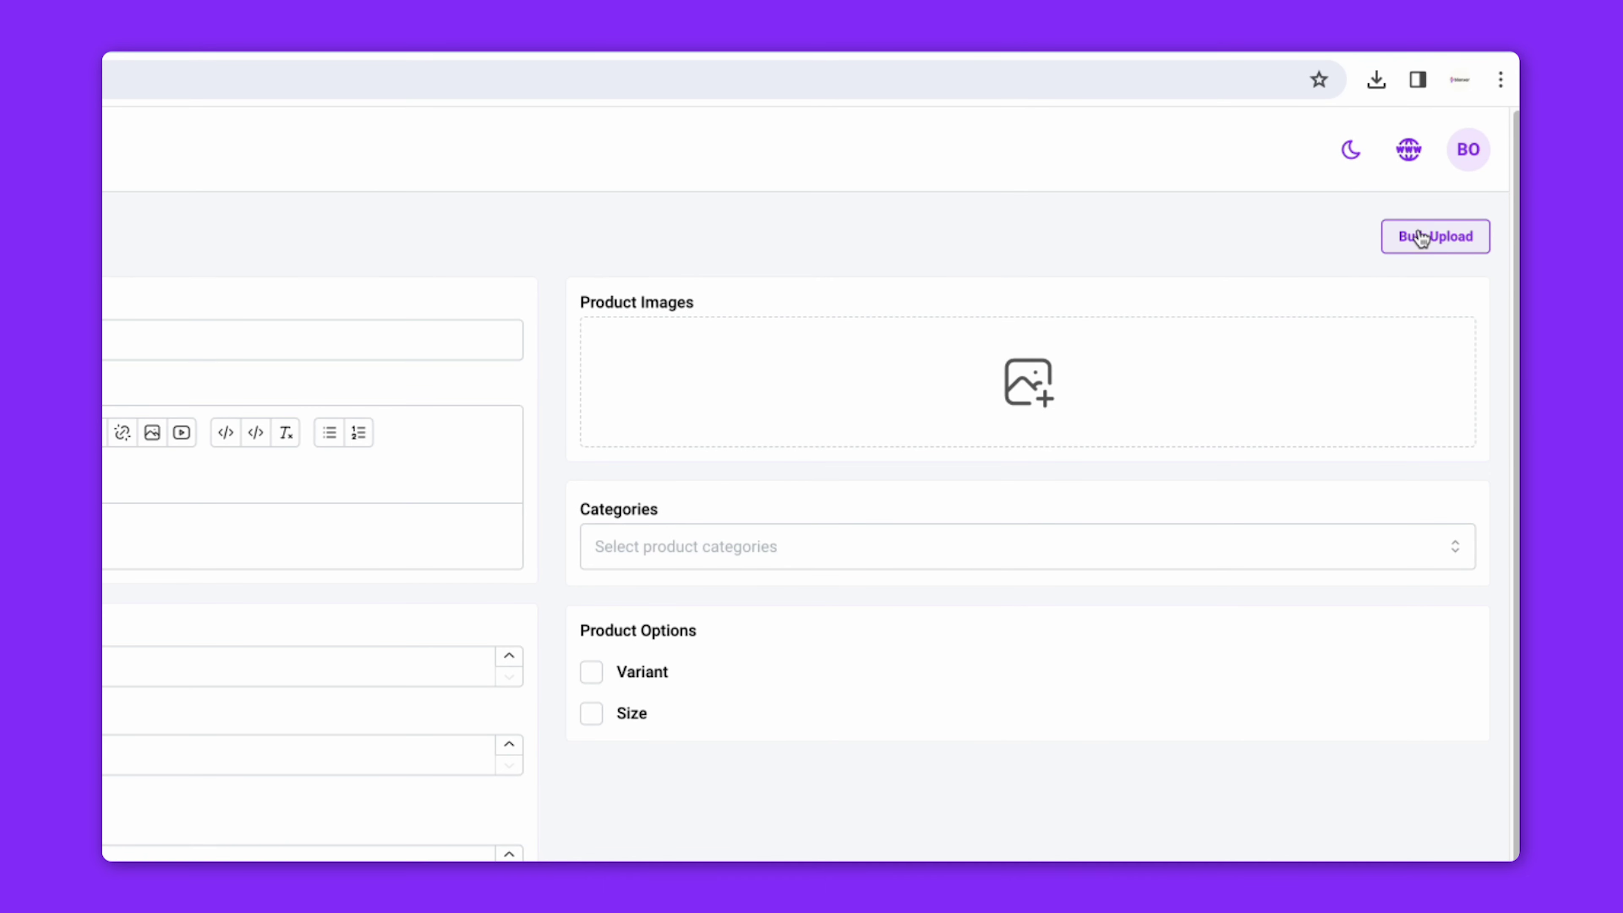
left_click(1436, 237)
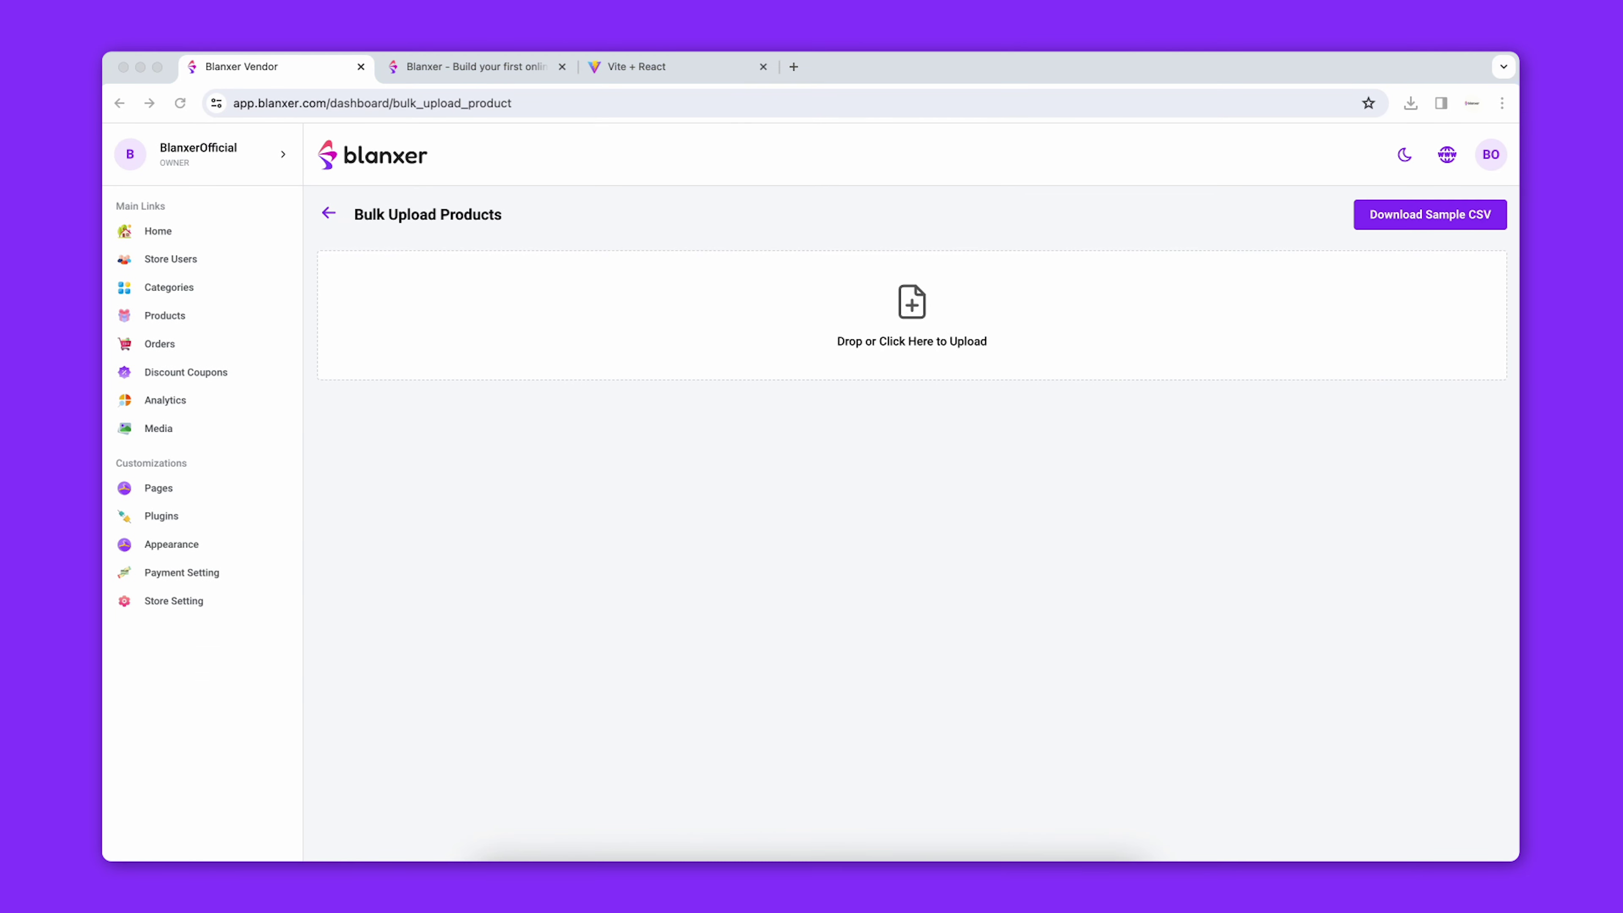
left_click_drag(1022, 345, 1018, 355)
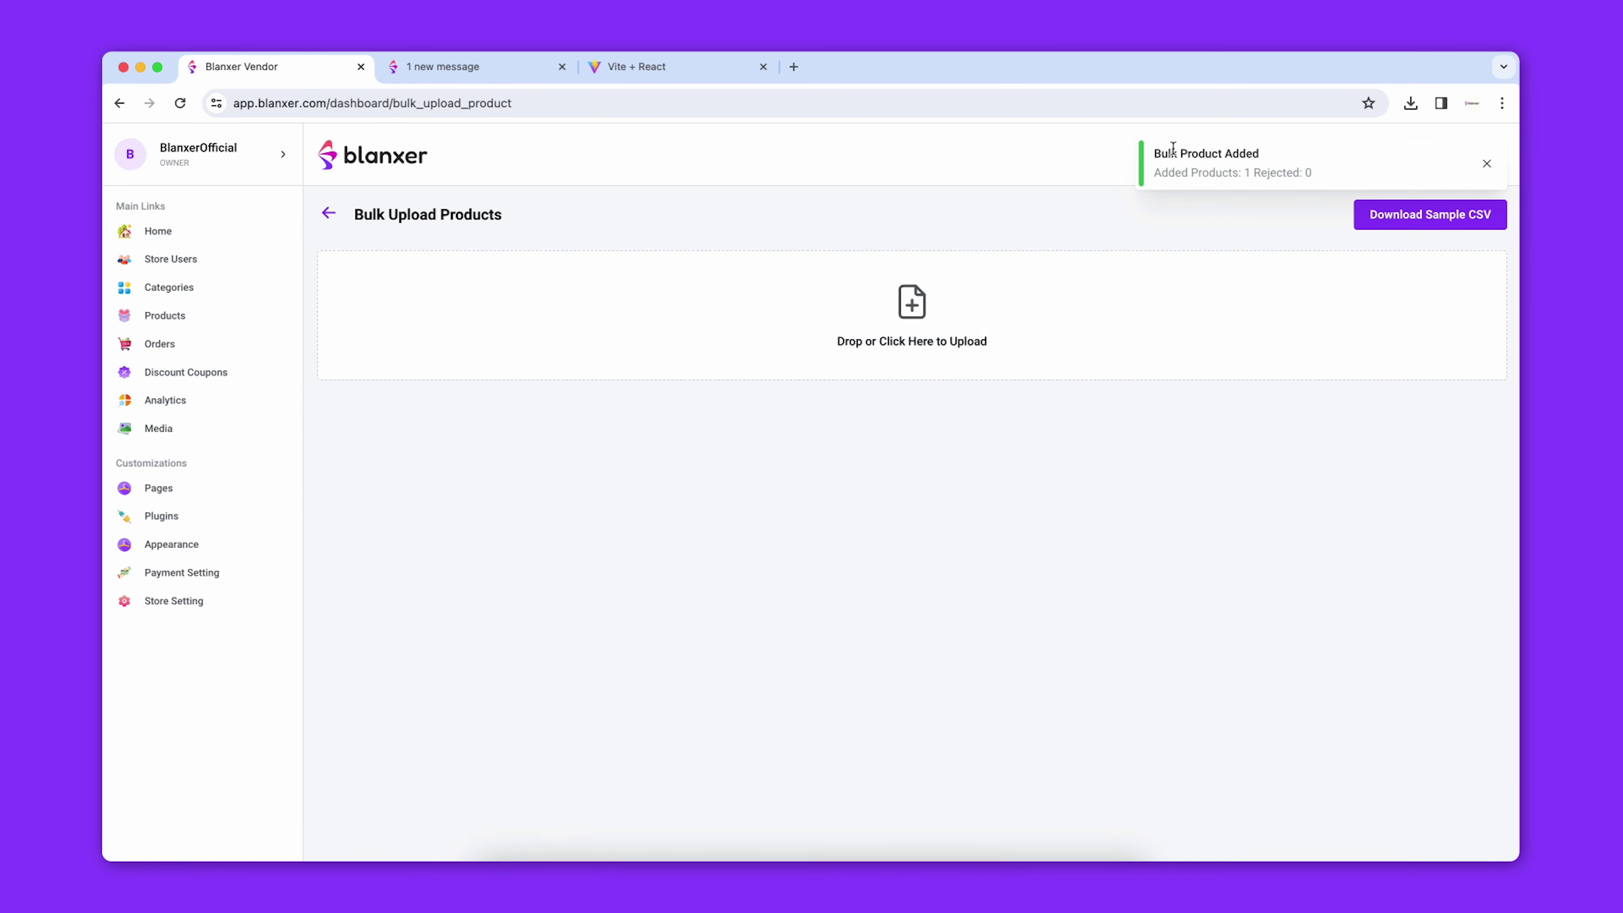
Open Luxe Longe's edit page from Products and find its category list empty
left_click(154, 316)
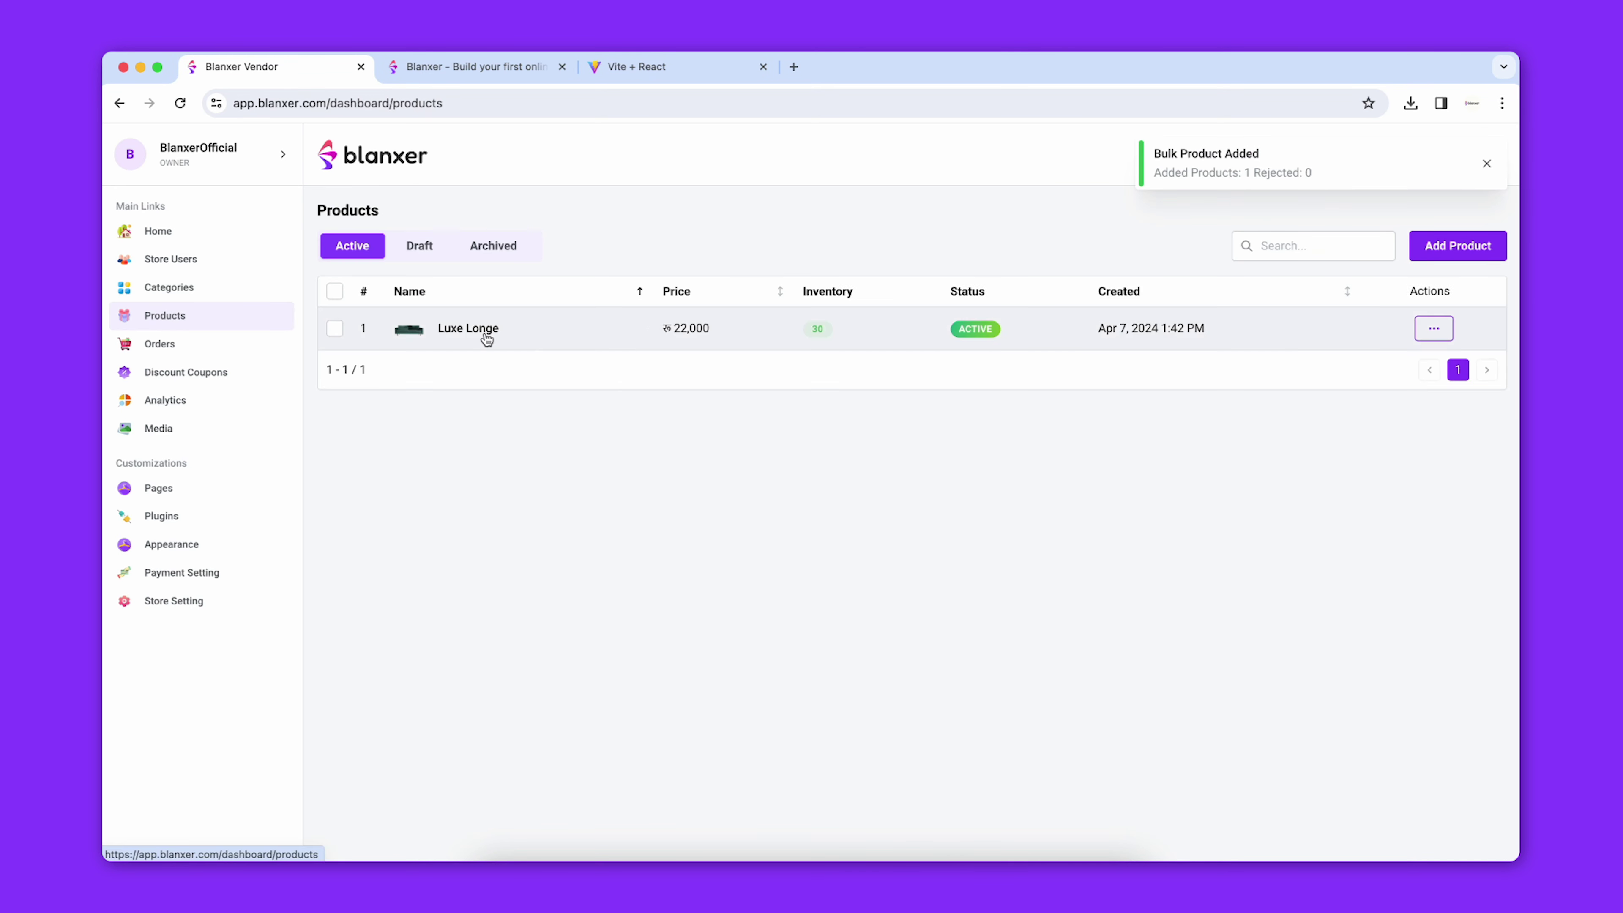
left_click(751, 333)
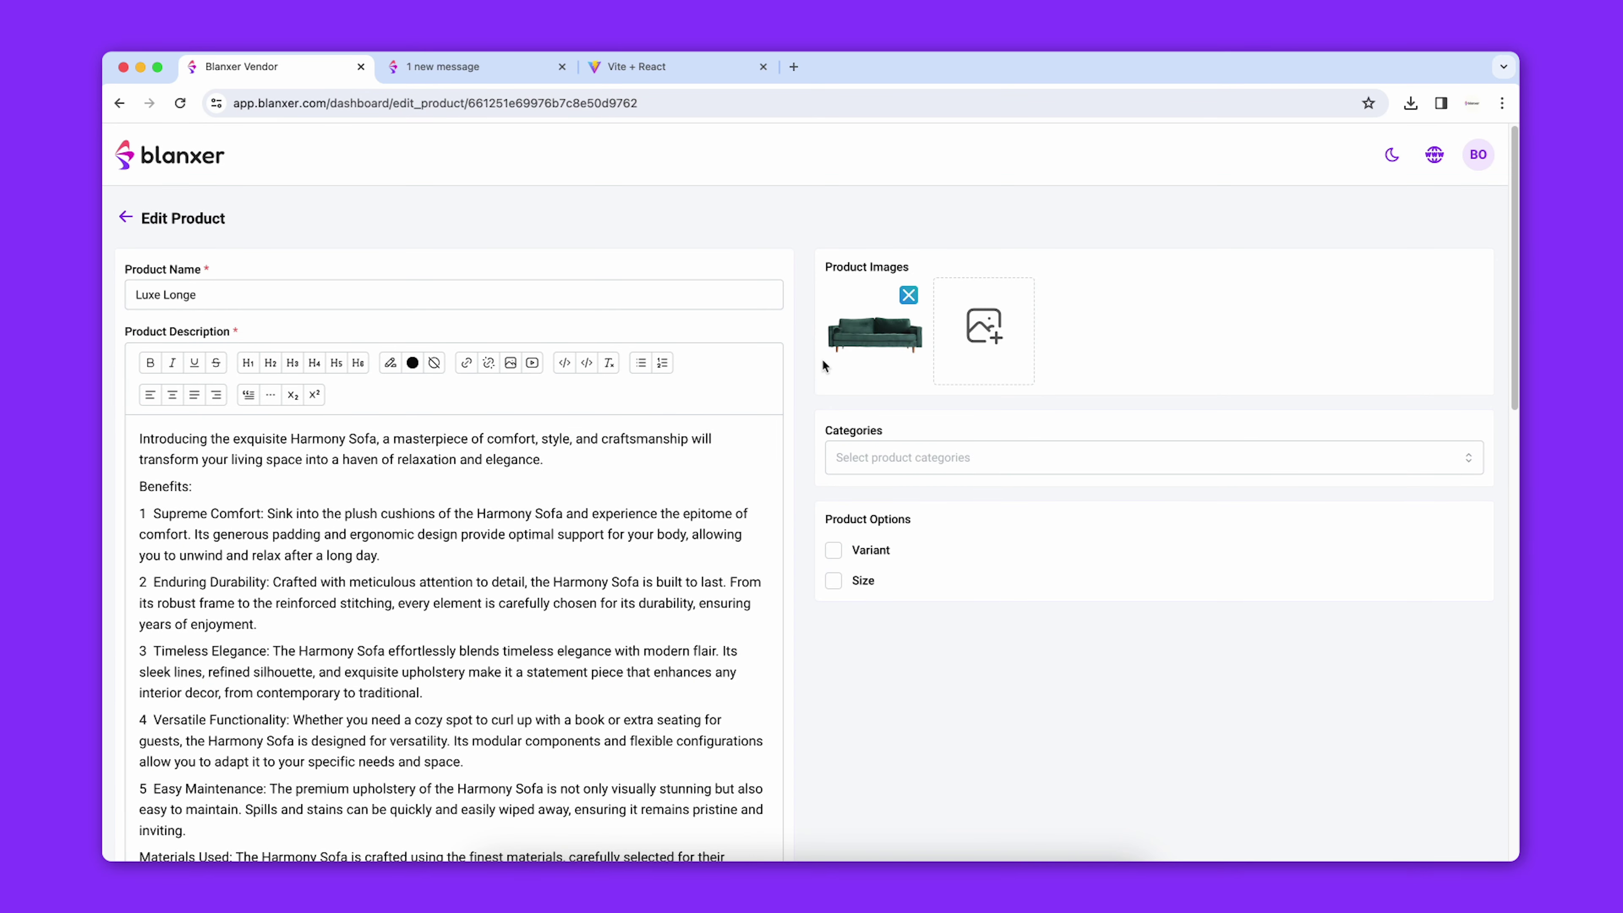
scroll(832, 361, "down", 4)
left_click(876, 195)
scroll(927, 384, "up", 4)
left_click(978, 665)
Add a new store category named Sofa on the Categories page
left_click(129, 220)
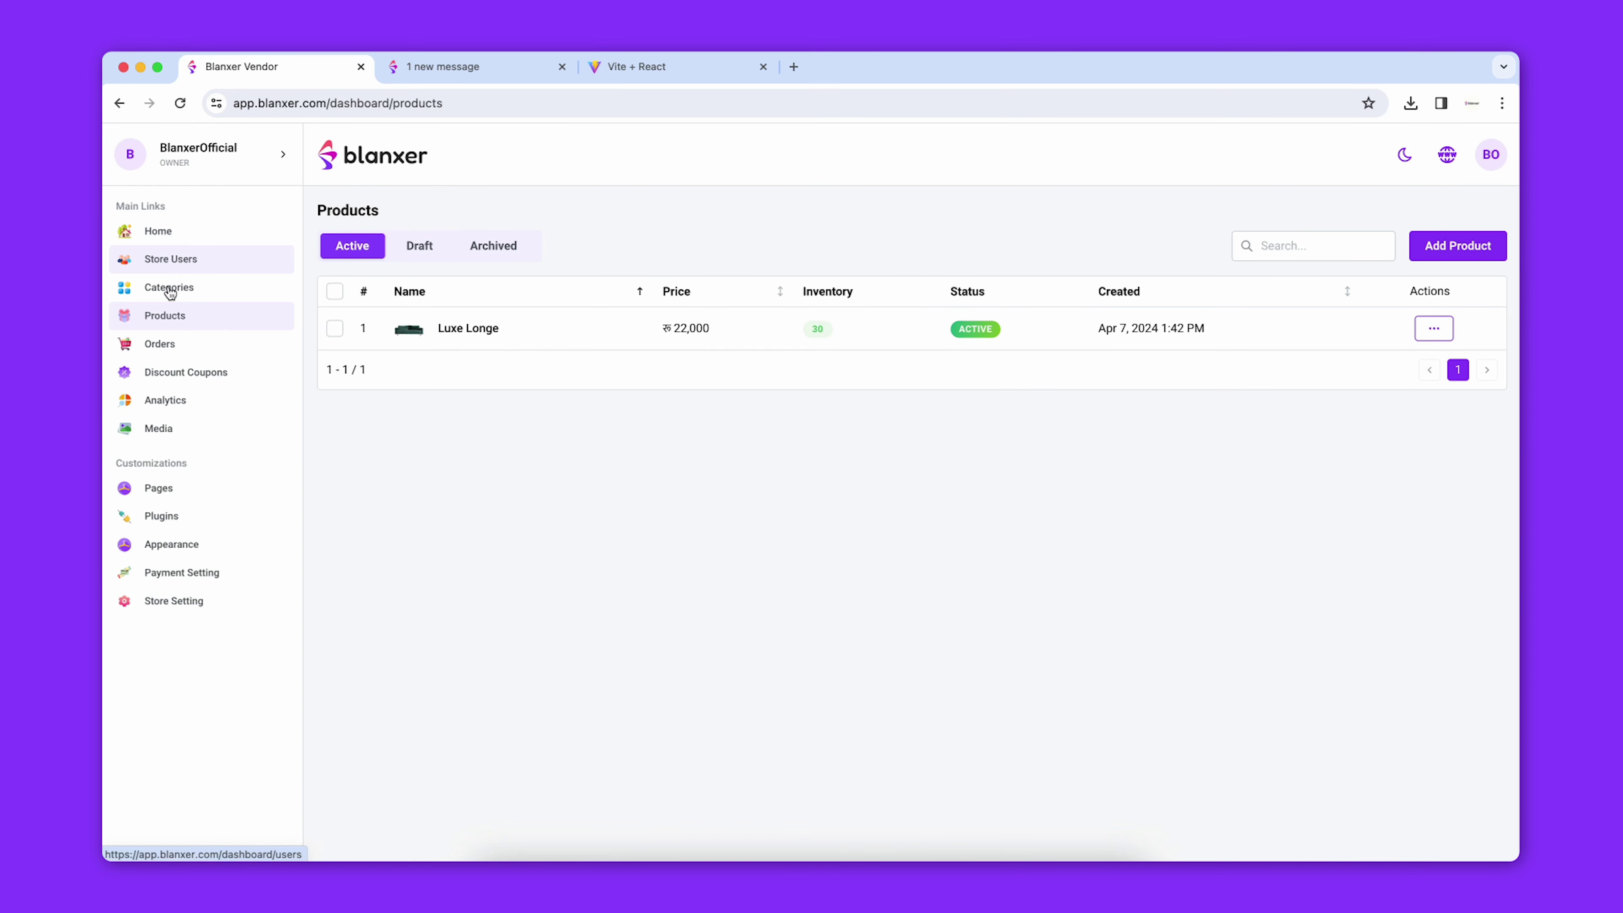
left_click(168, 288)
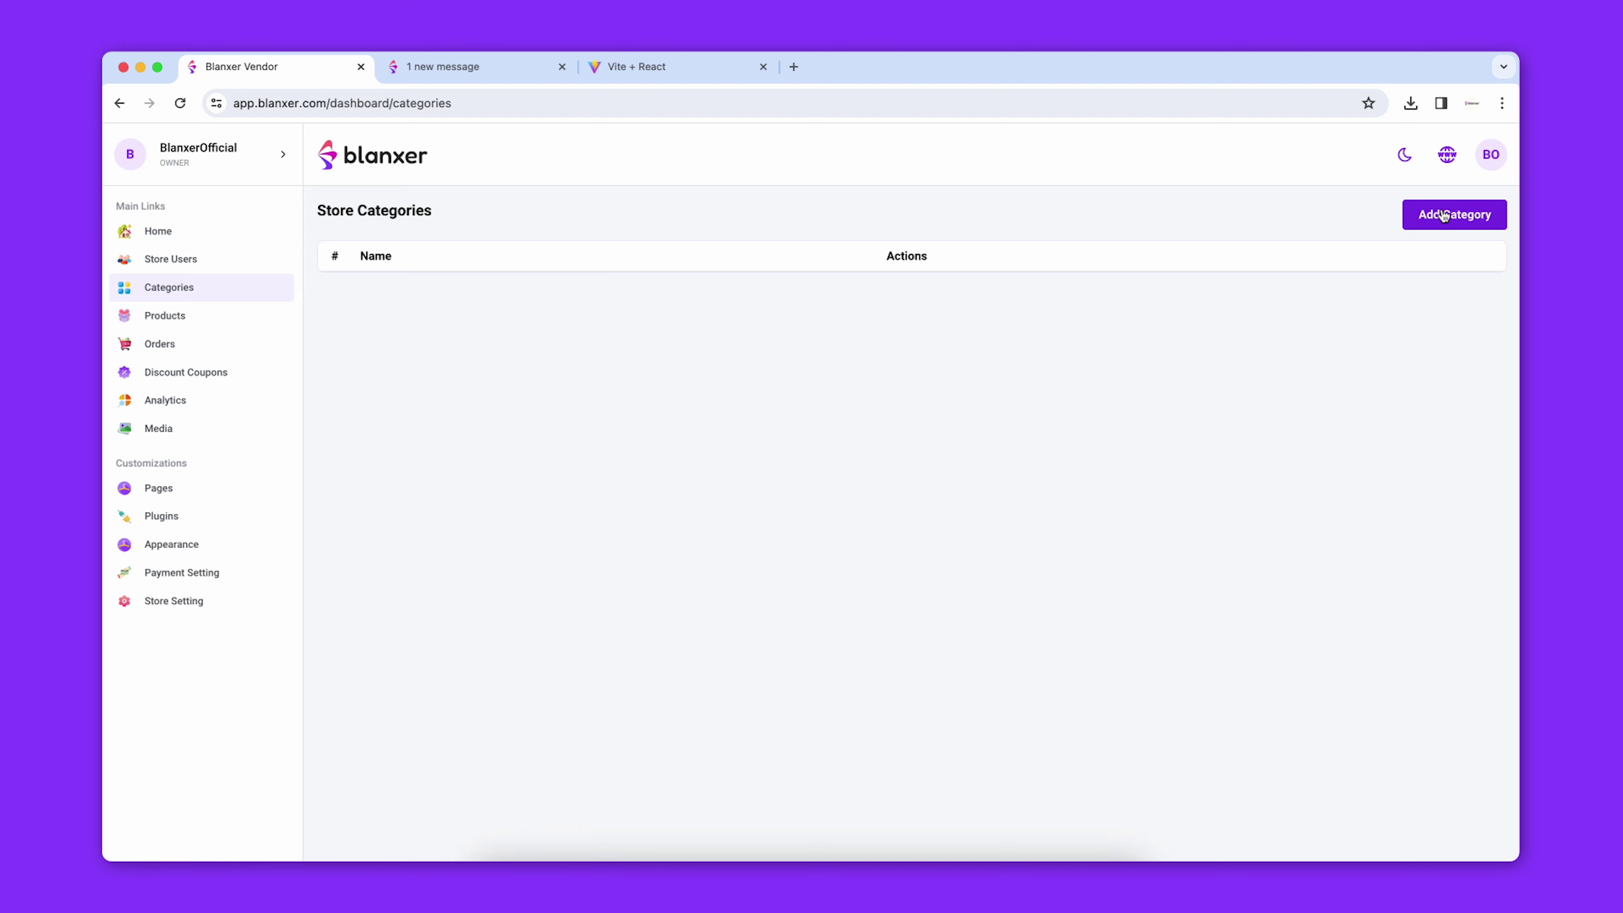
left_click(1454, 215)
left_click(743, 250)
type("So")
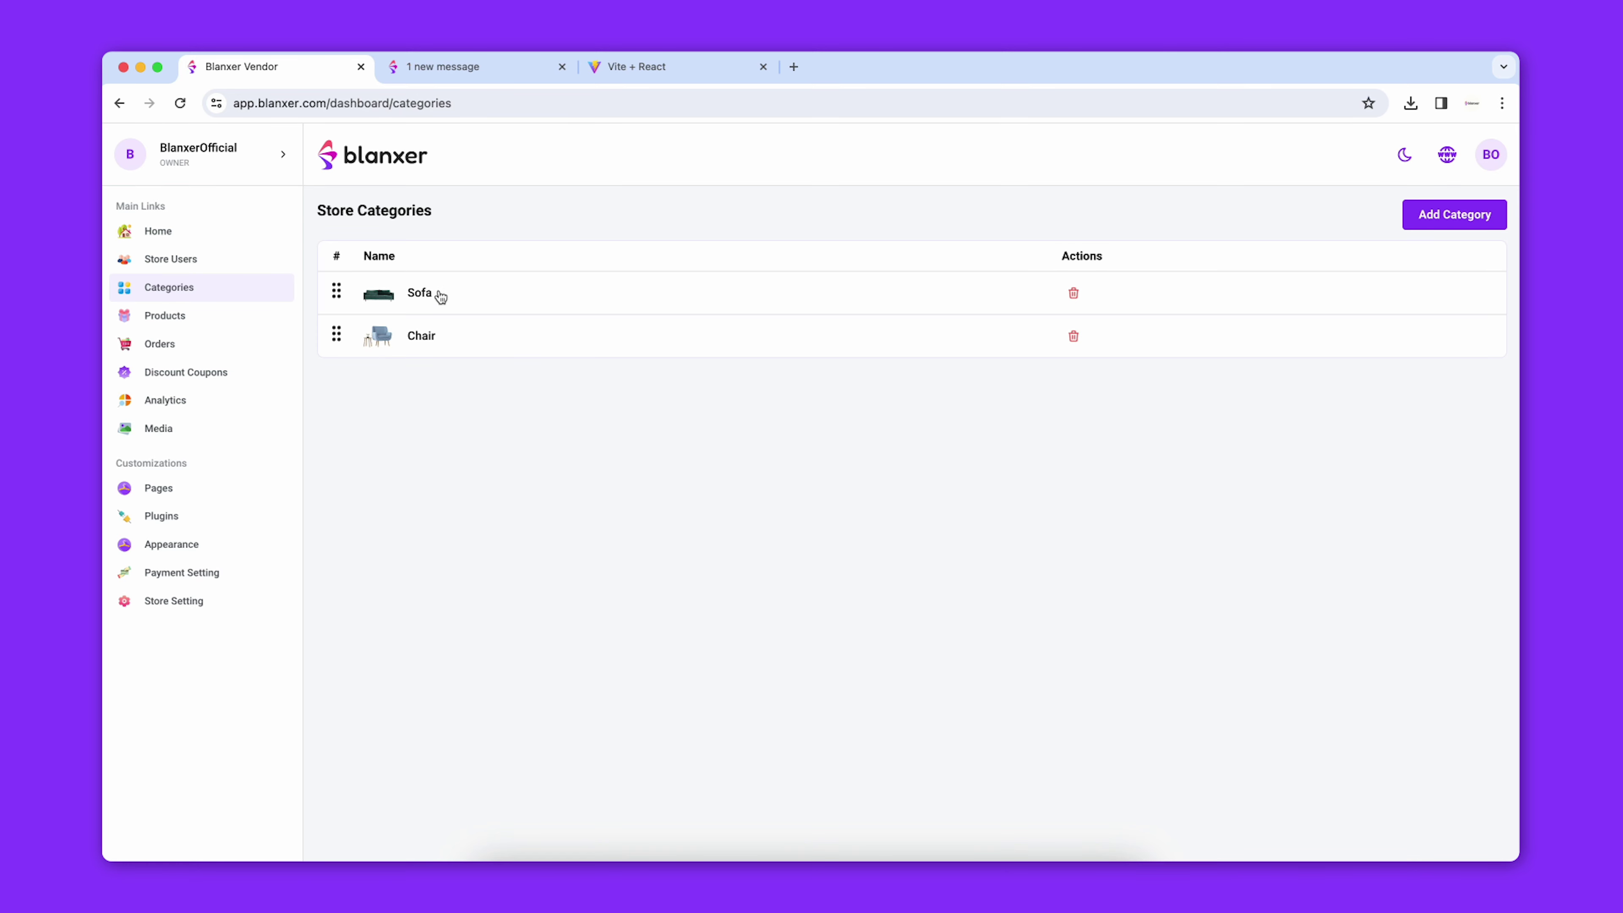
Reopen Luxe Longe's edit page and show its category choices
left_click(183, 307)
left_click(921, 337)
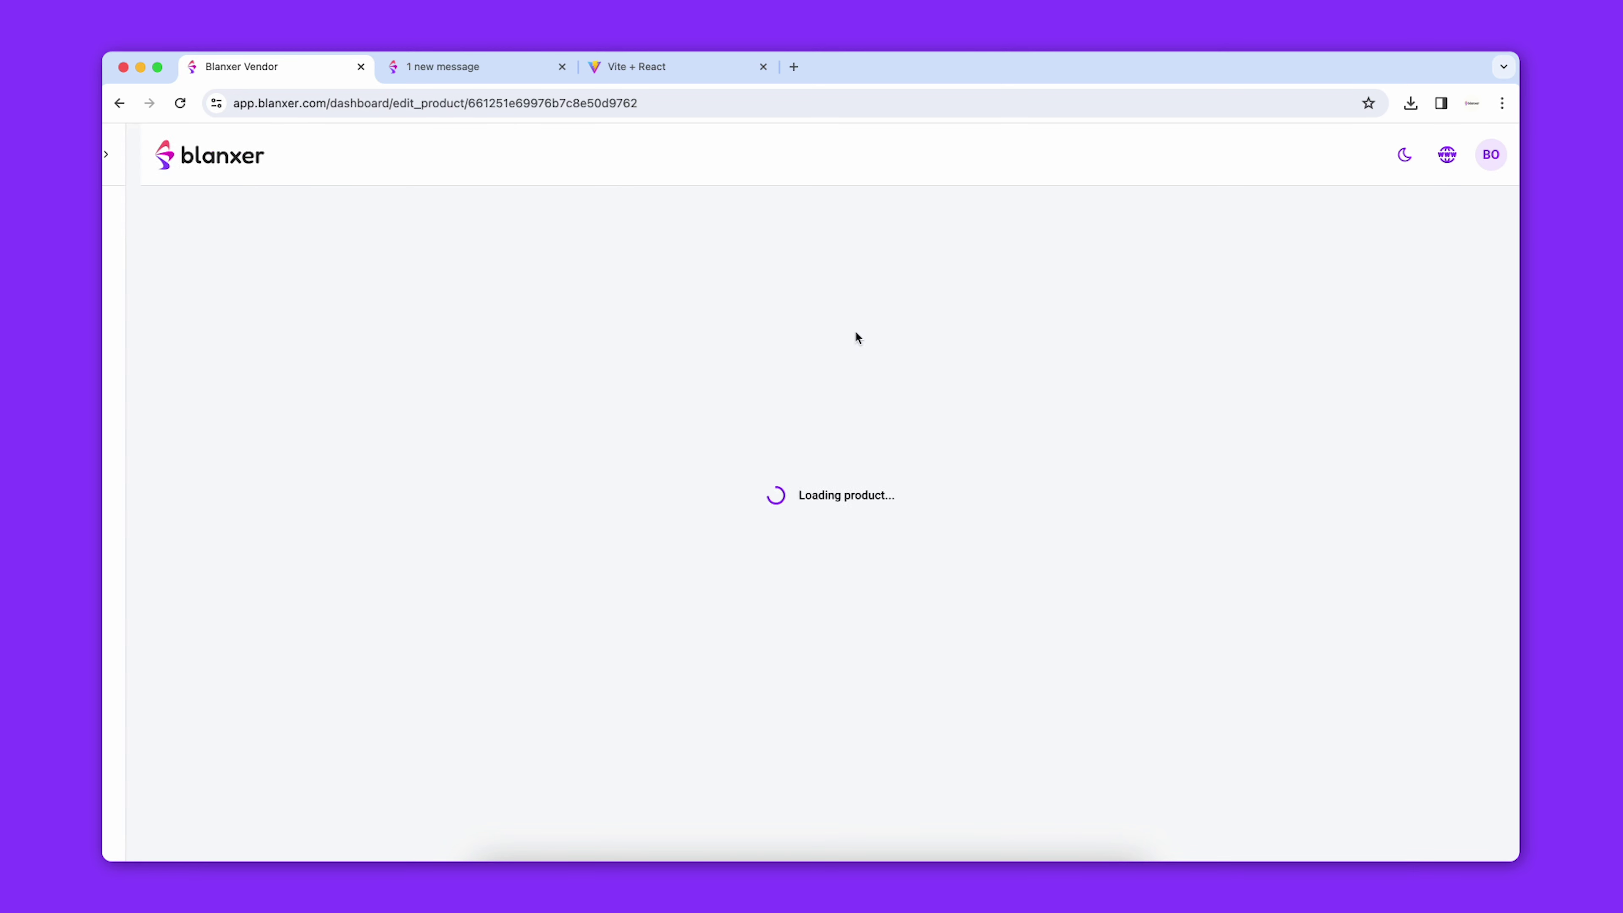
left_click(873, 455)
Assign Sofa and Chair to Luxe Longe, then view the product on the storefront
left_click(875, 493)
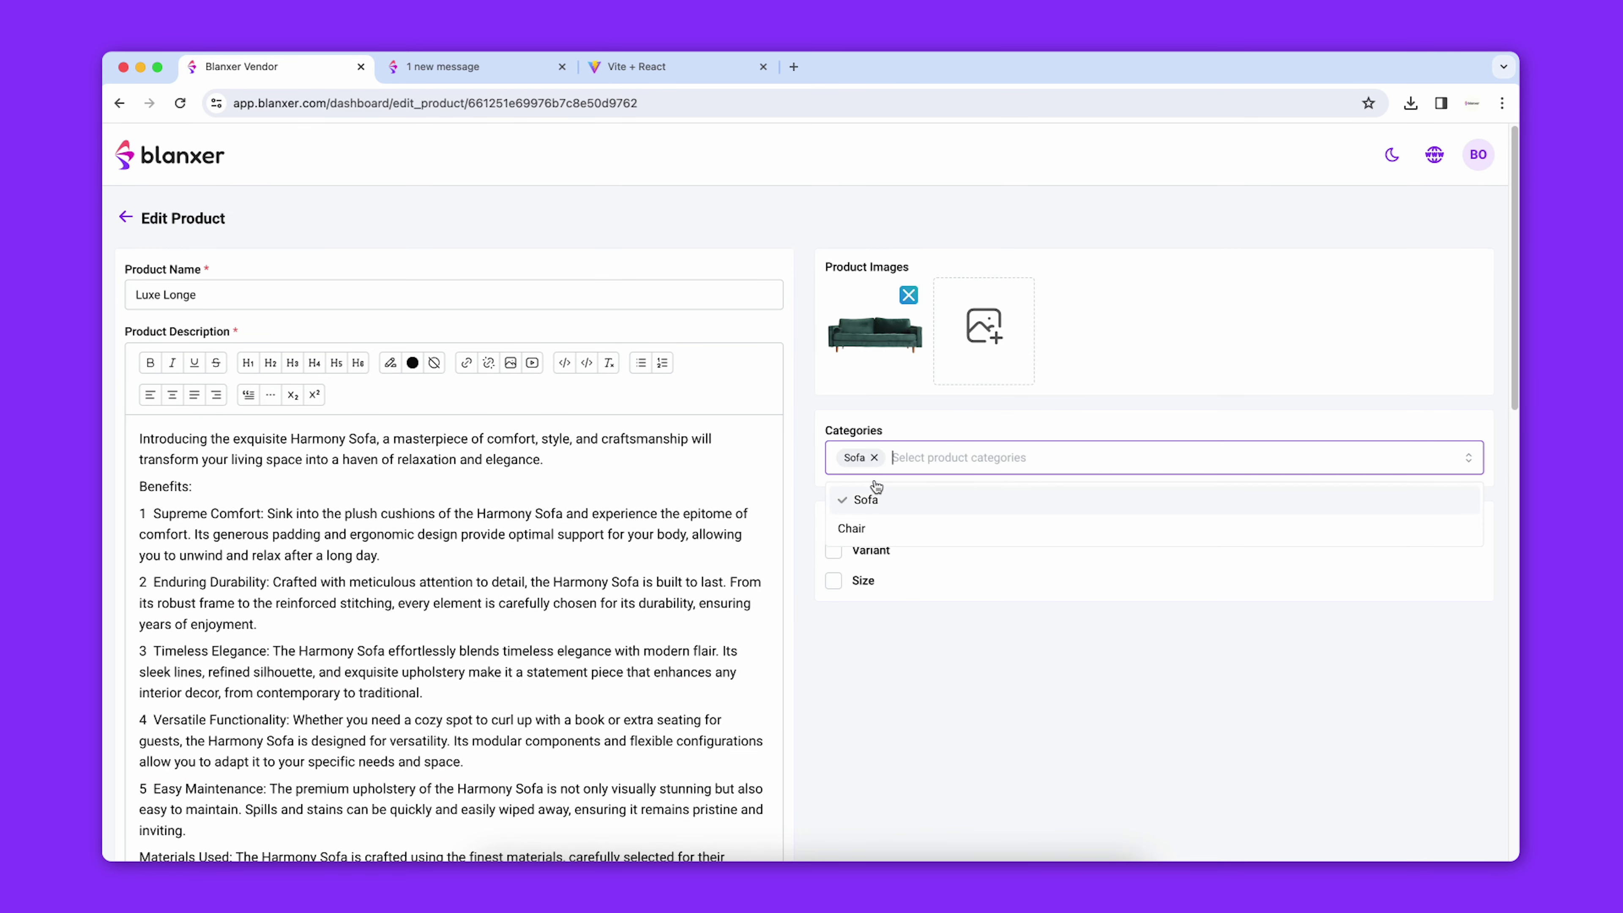
left_click(905, 528)
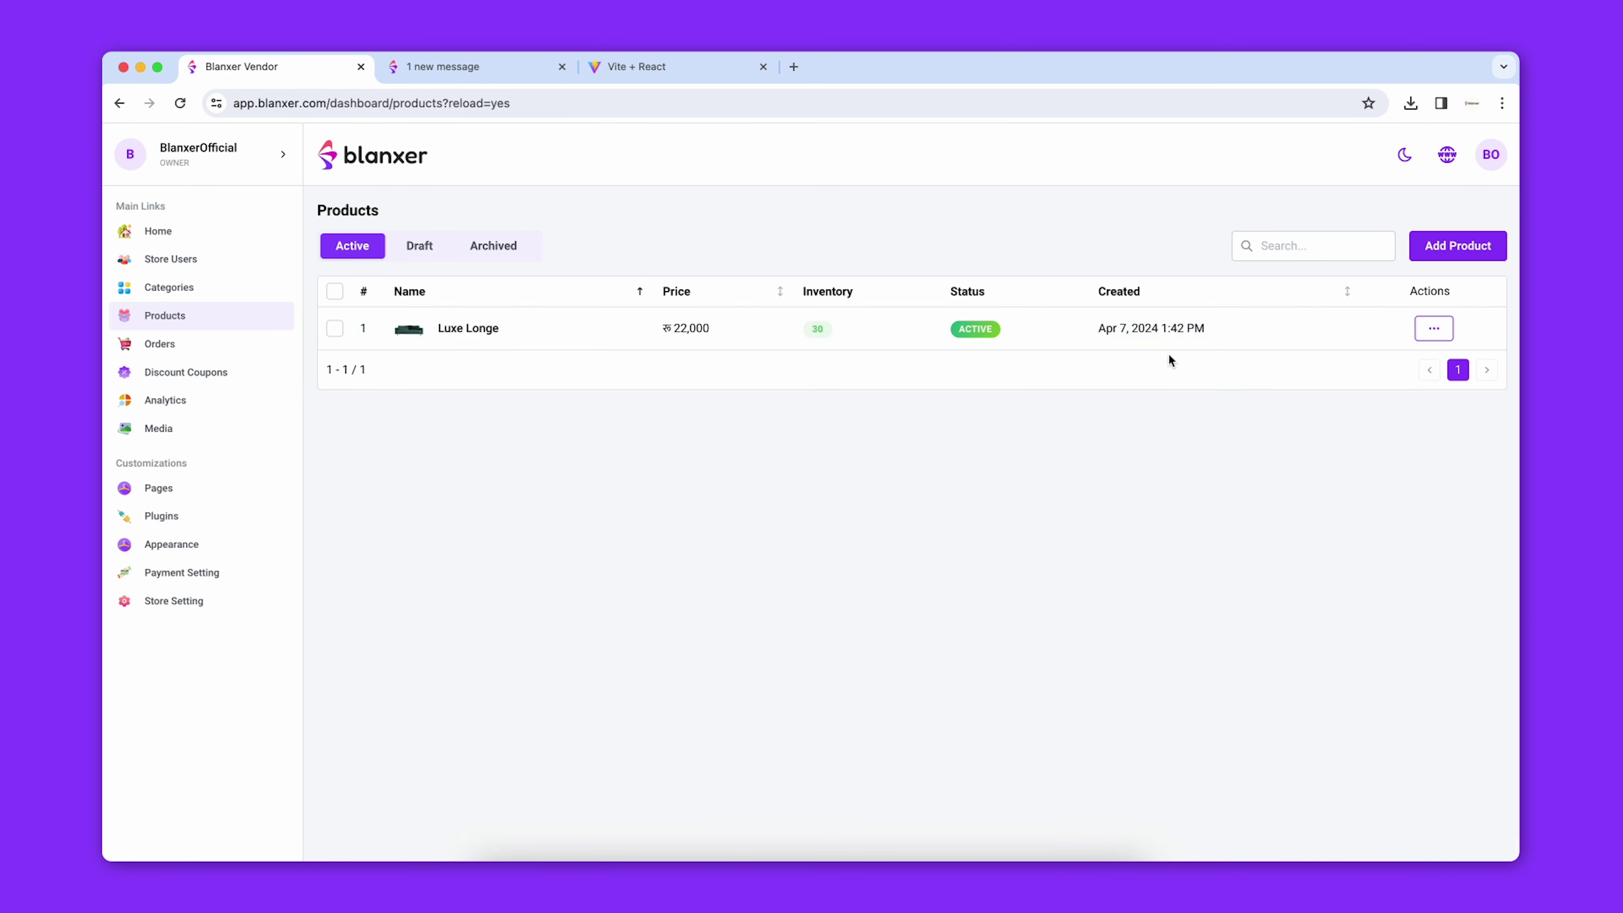
left_click(1425, 327)
left_click(1312, 373)
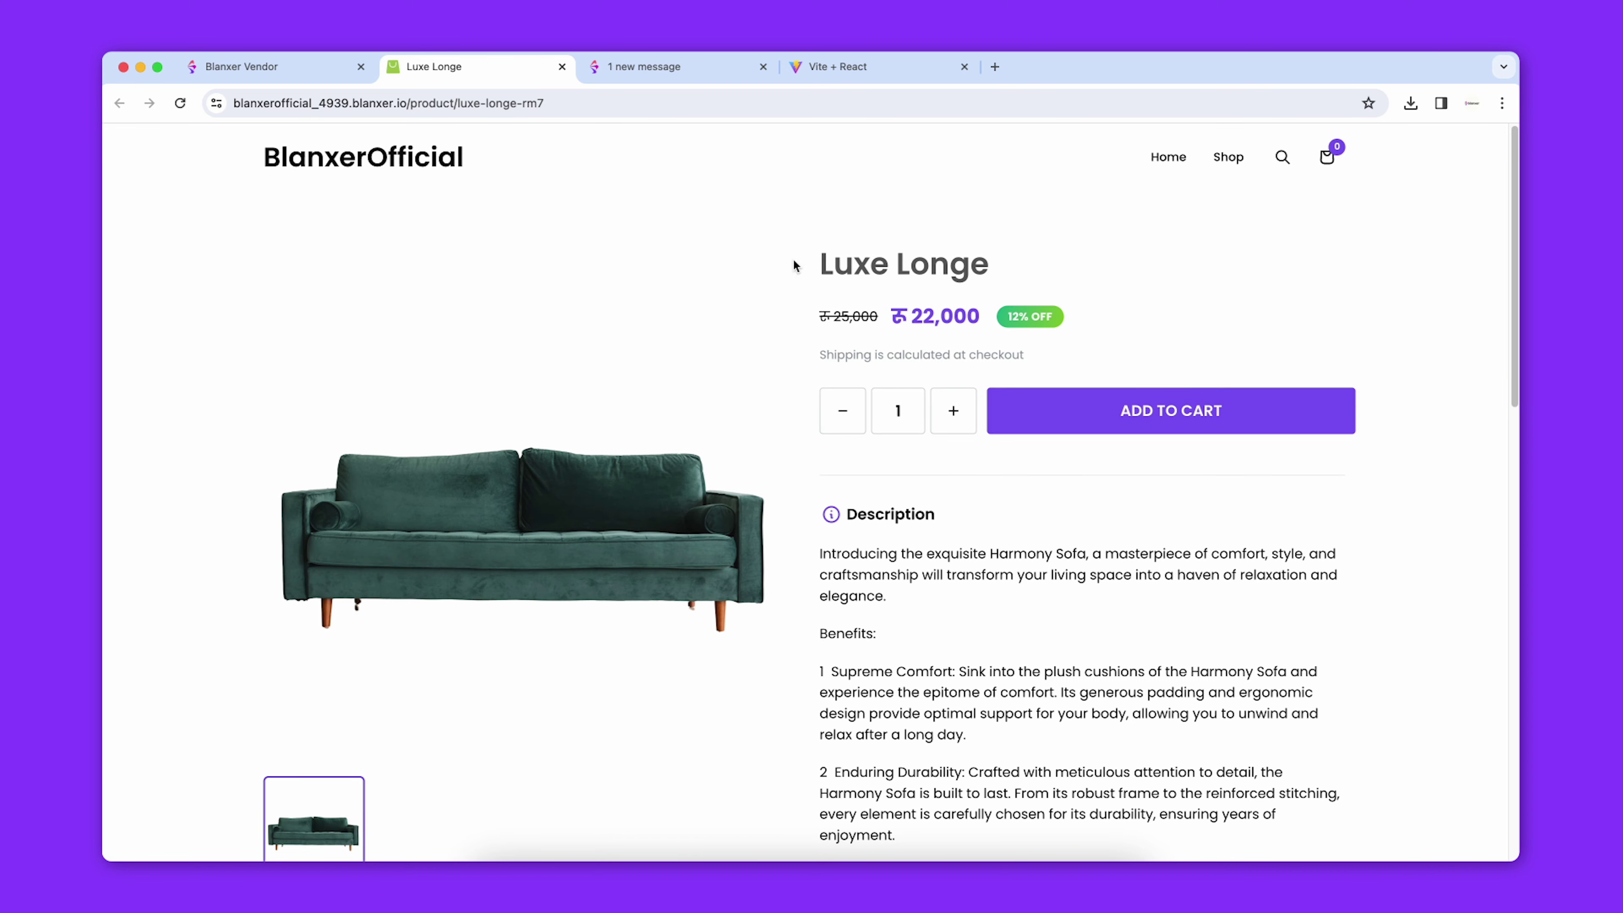
scroll(1007, 532, "down", 5)
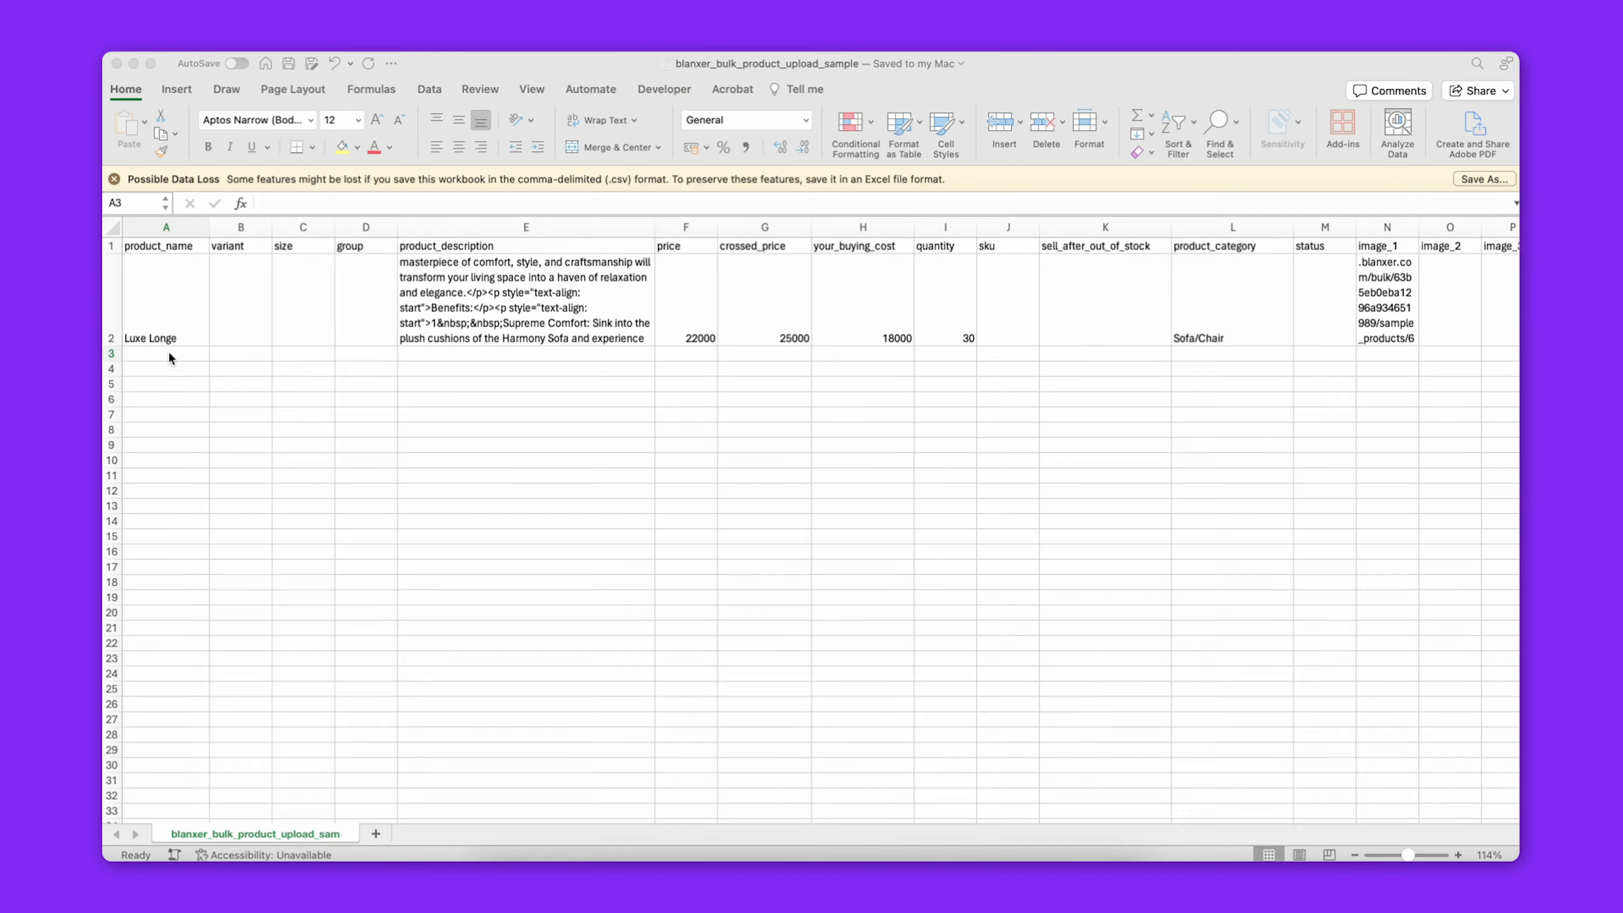
Enter Premium Sofa in A3 with Brown variants in Small, Large and Medium sizes
left_click(168, 352)
type("Premium Sofa")
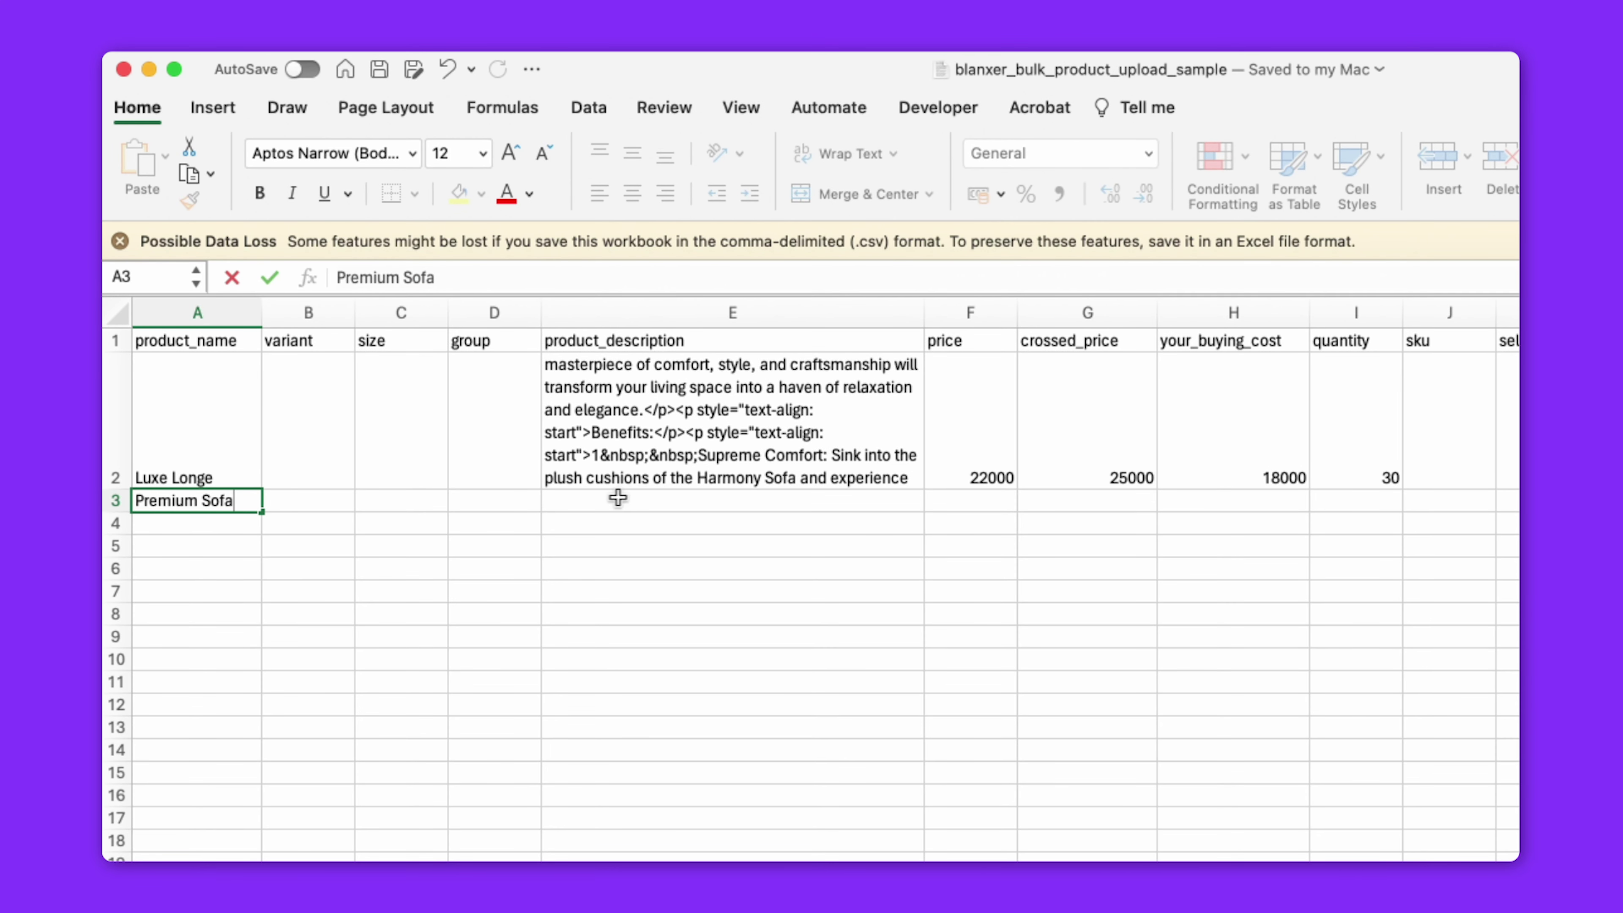
left_click(617, 498)
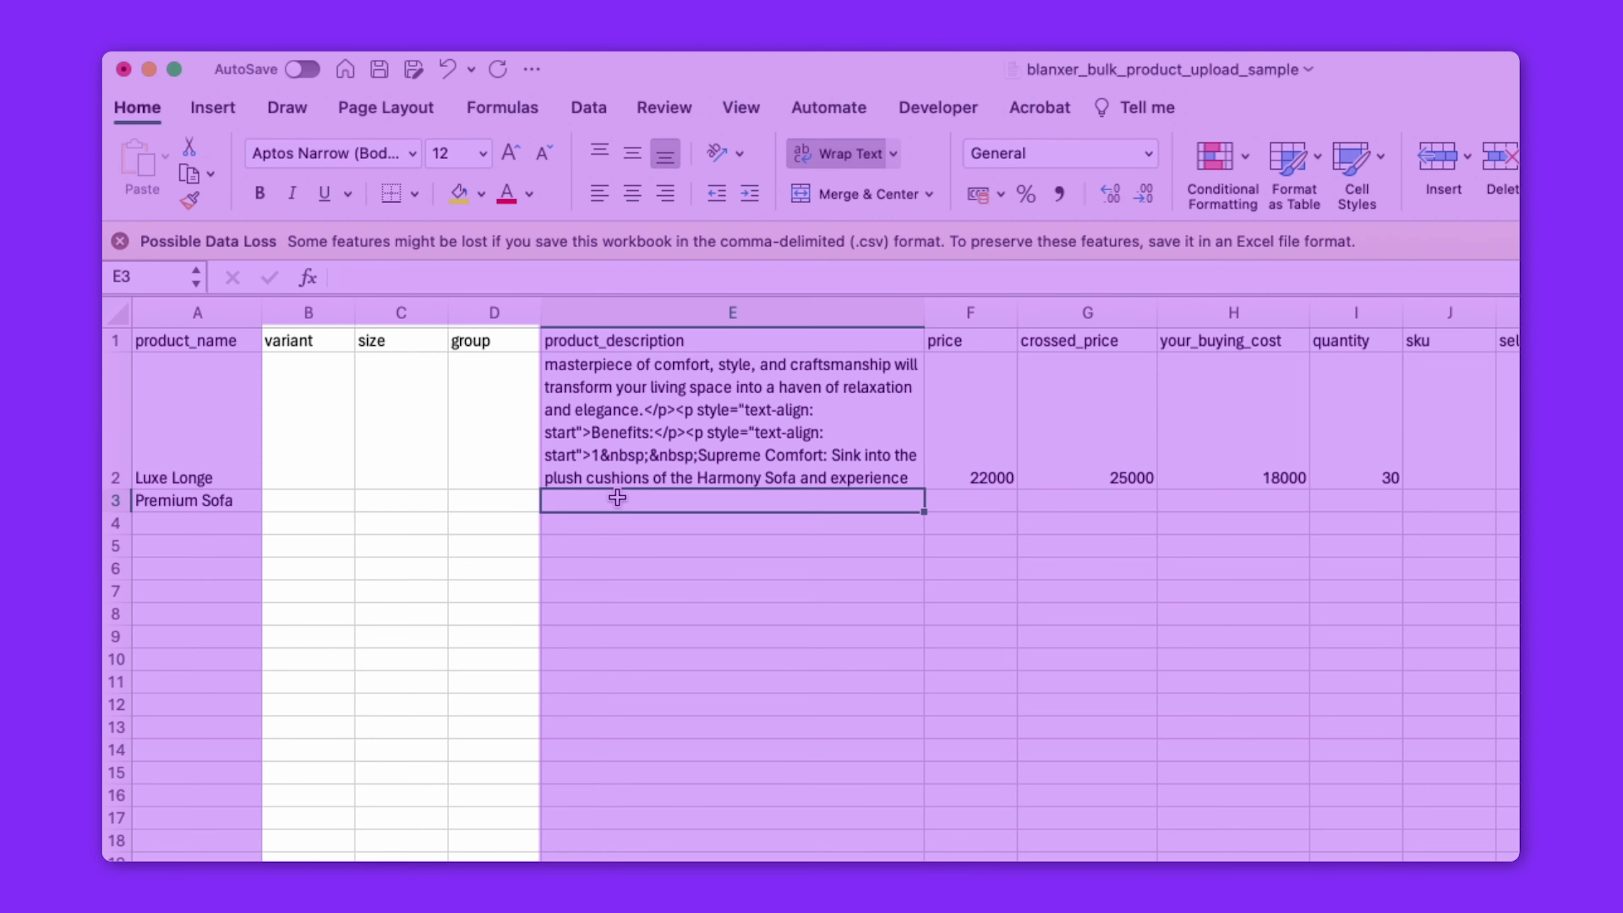
left_click(333, 505)
type("Brown")
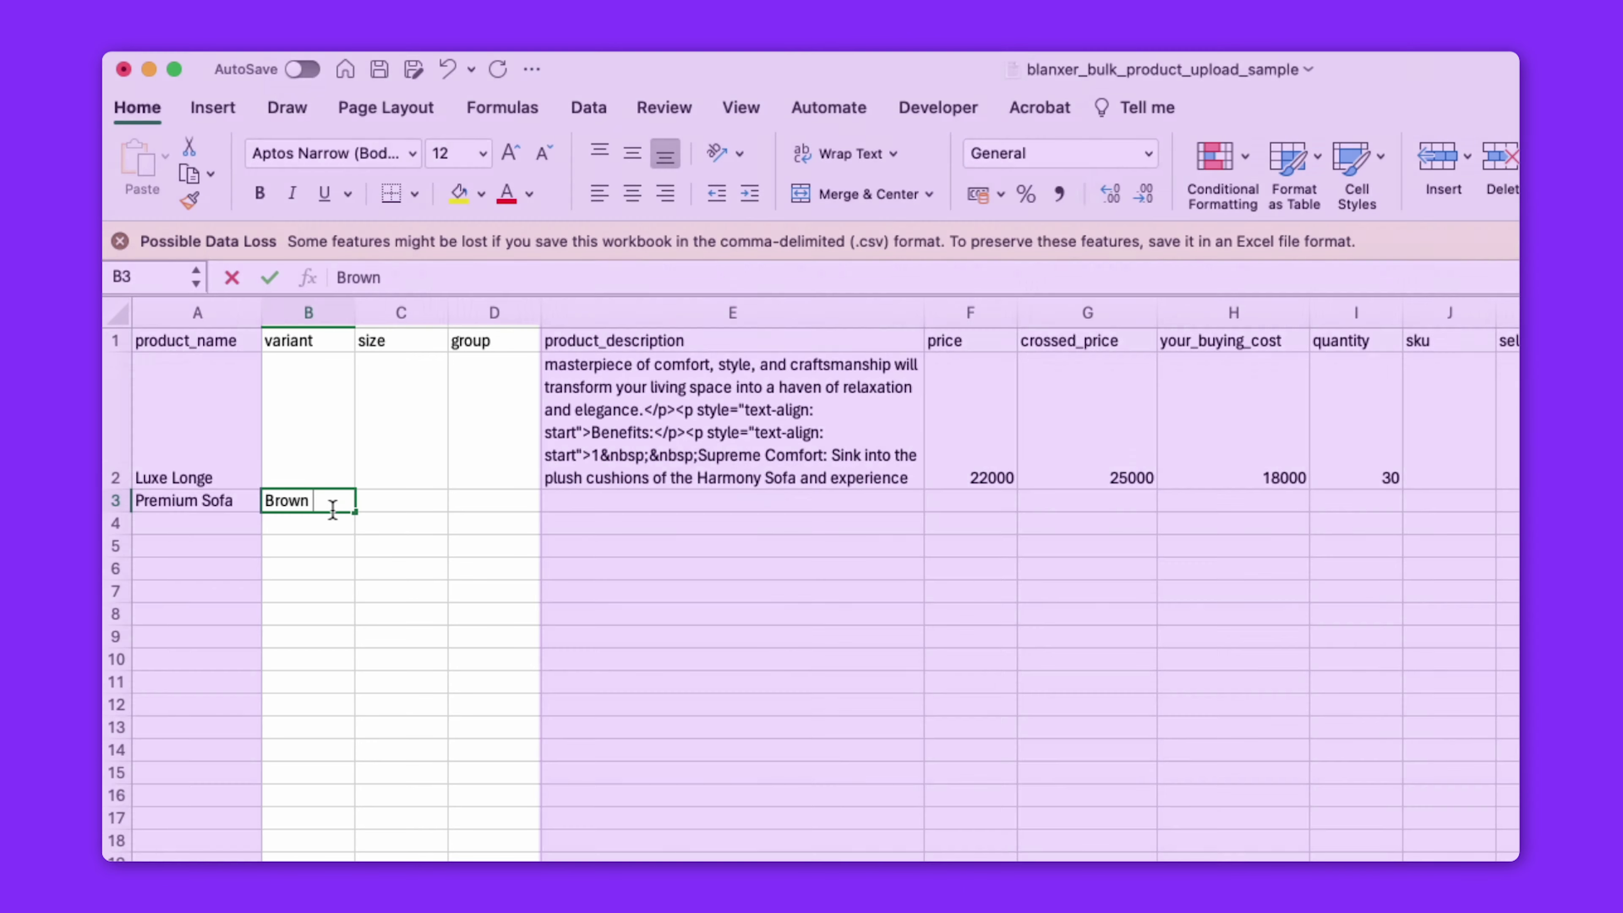
key("Tab")
type("Small")
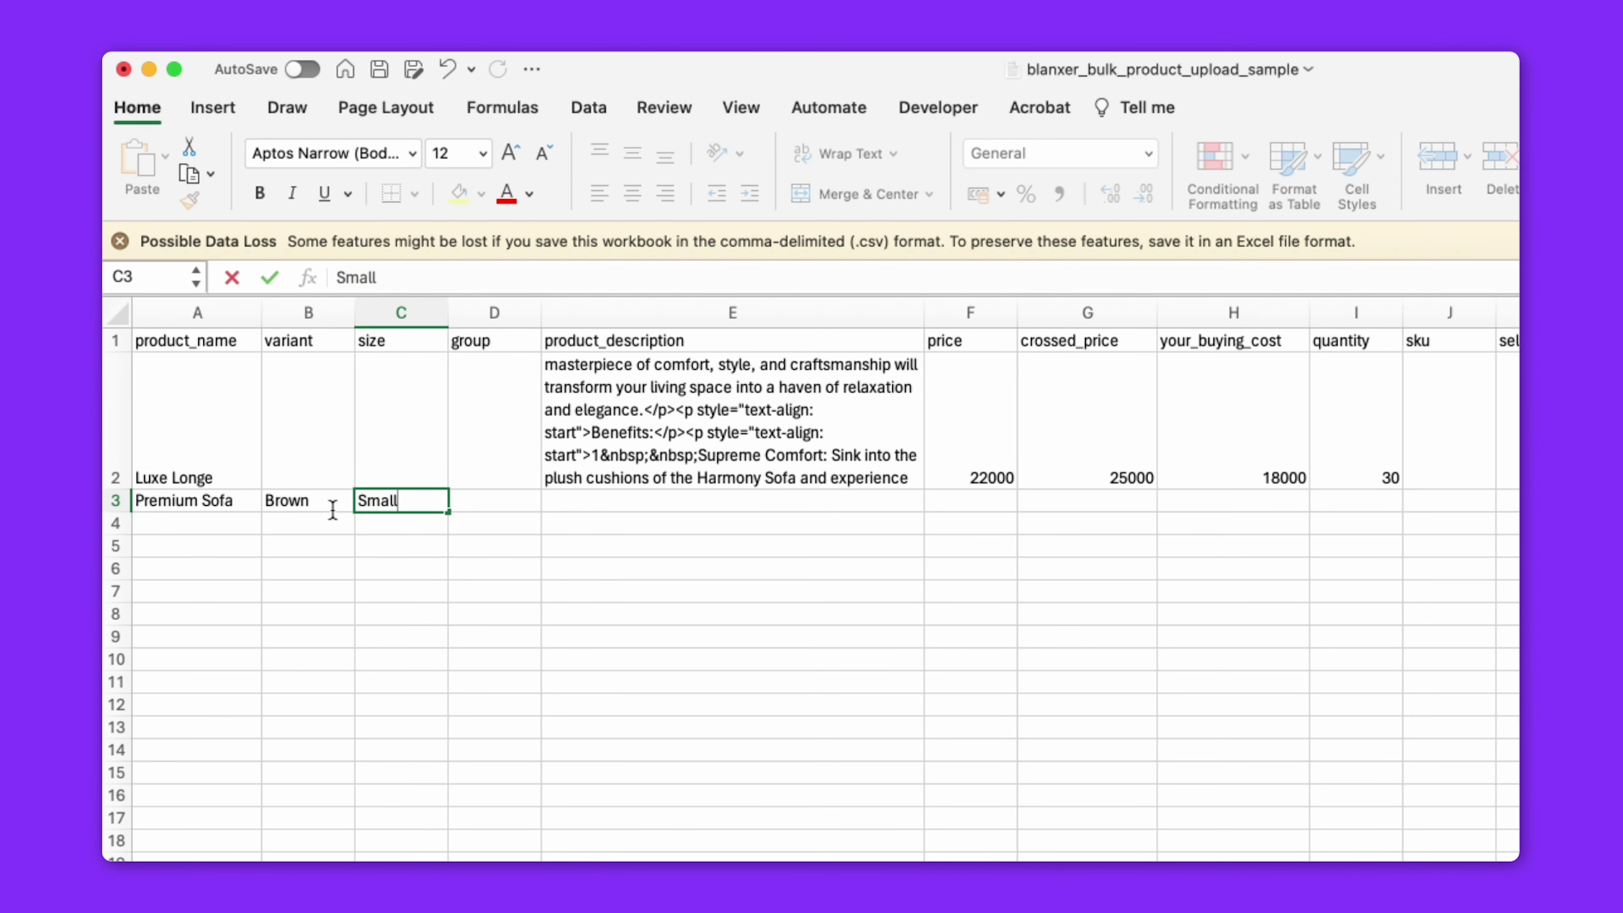
key("Return")
type("Brown")
key("Tab")
type("Large")
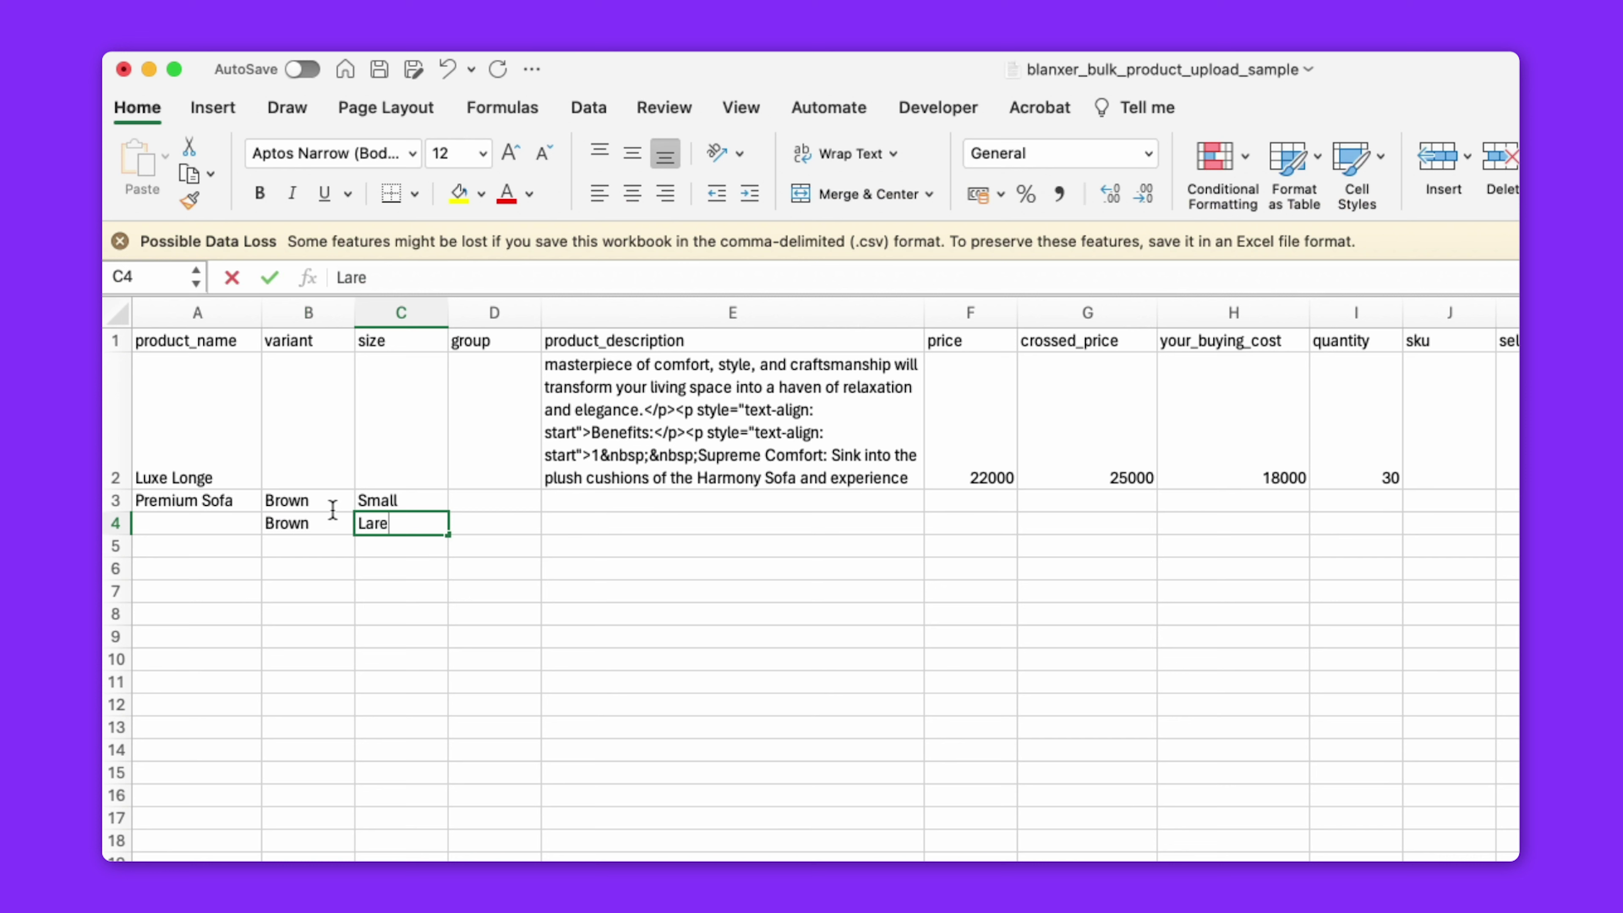
key("Return")
type("Brown")
key("Tab")
type("Medium")
key("Return")
key("Return")
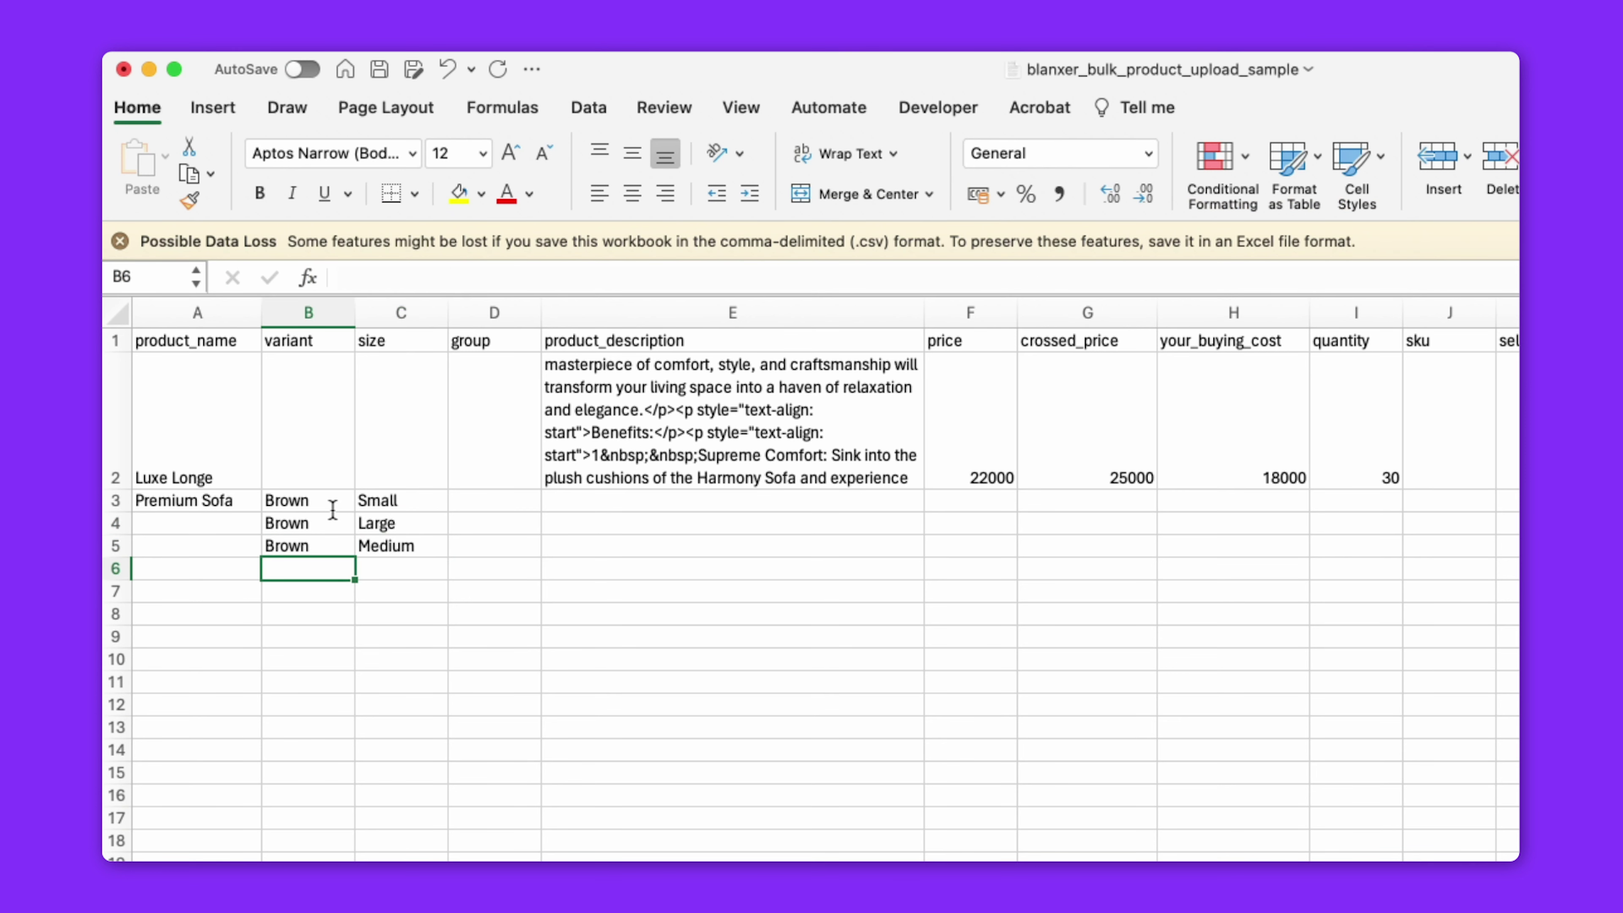
Add the Red variants in Small, Large and Medium sizes in rows 6–8
type("Red")
key("Tab")
type("Small")
key("Tab")
key("Left")
key("Down")
key("Left")
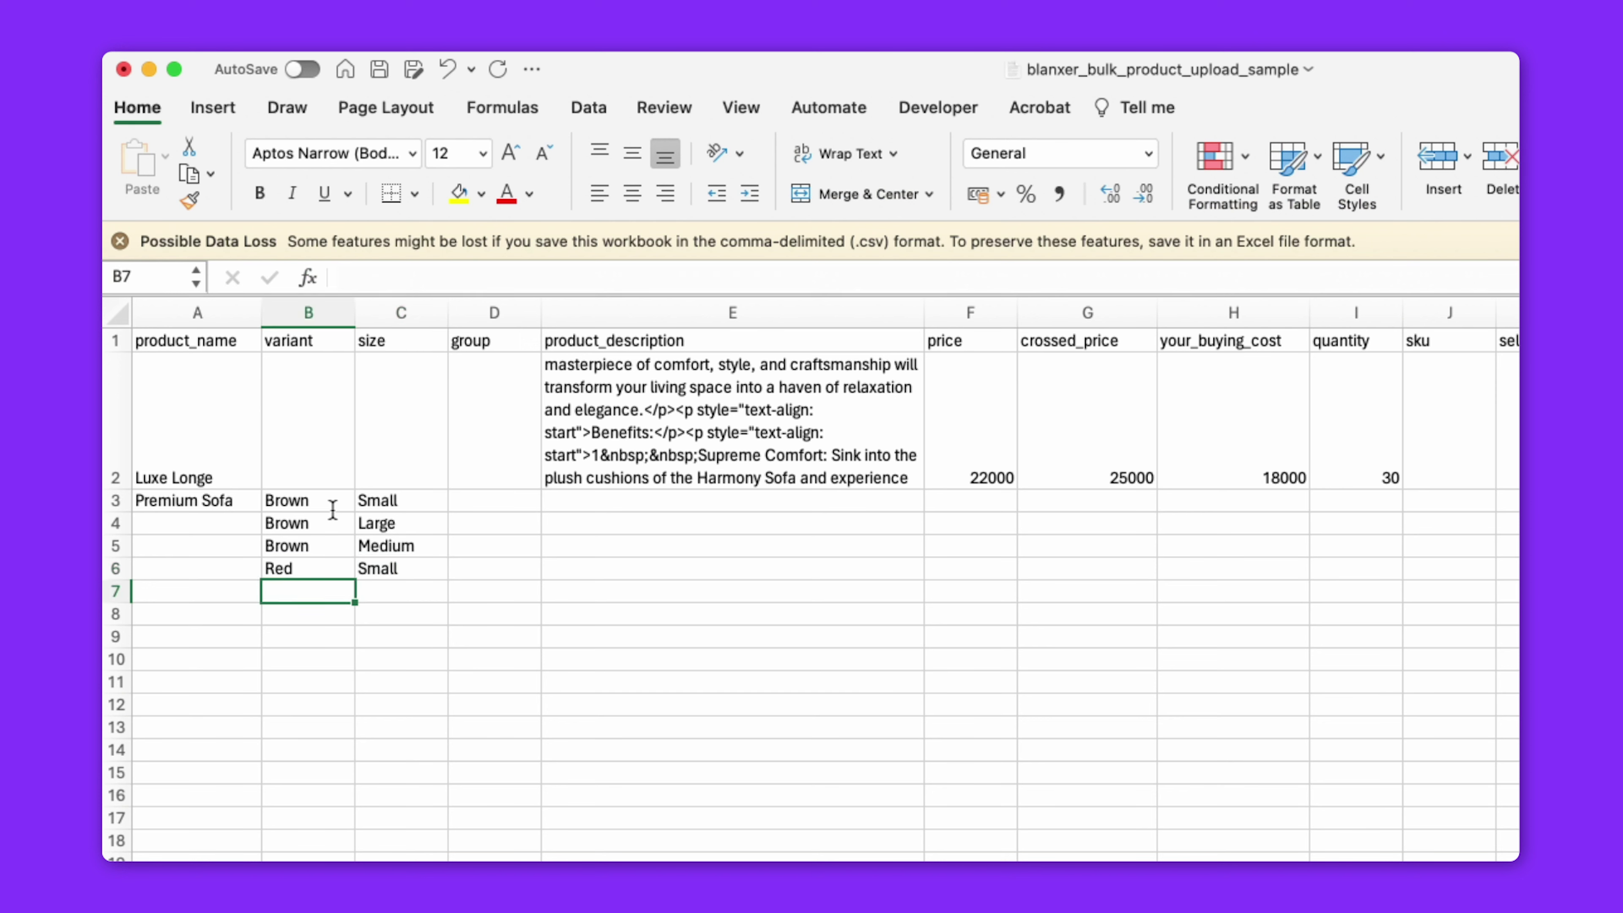
type("Red")
key("Tab")
type("Large")
key("Down")
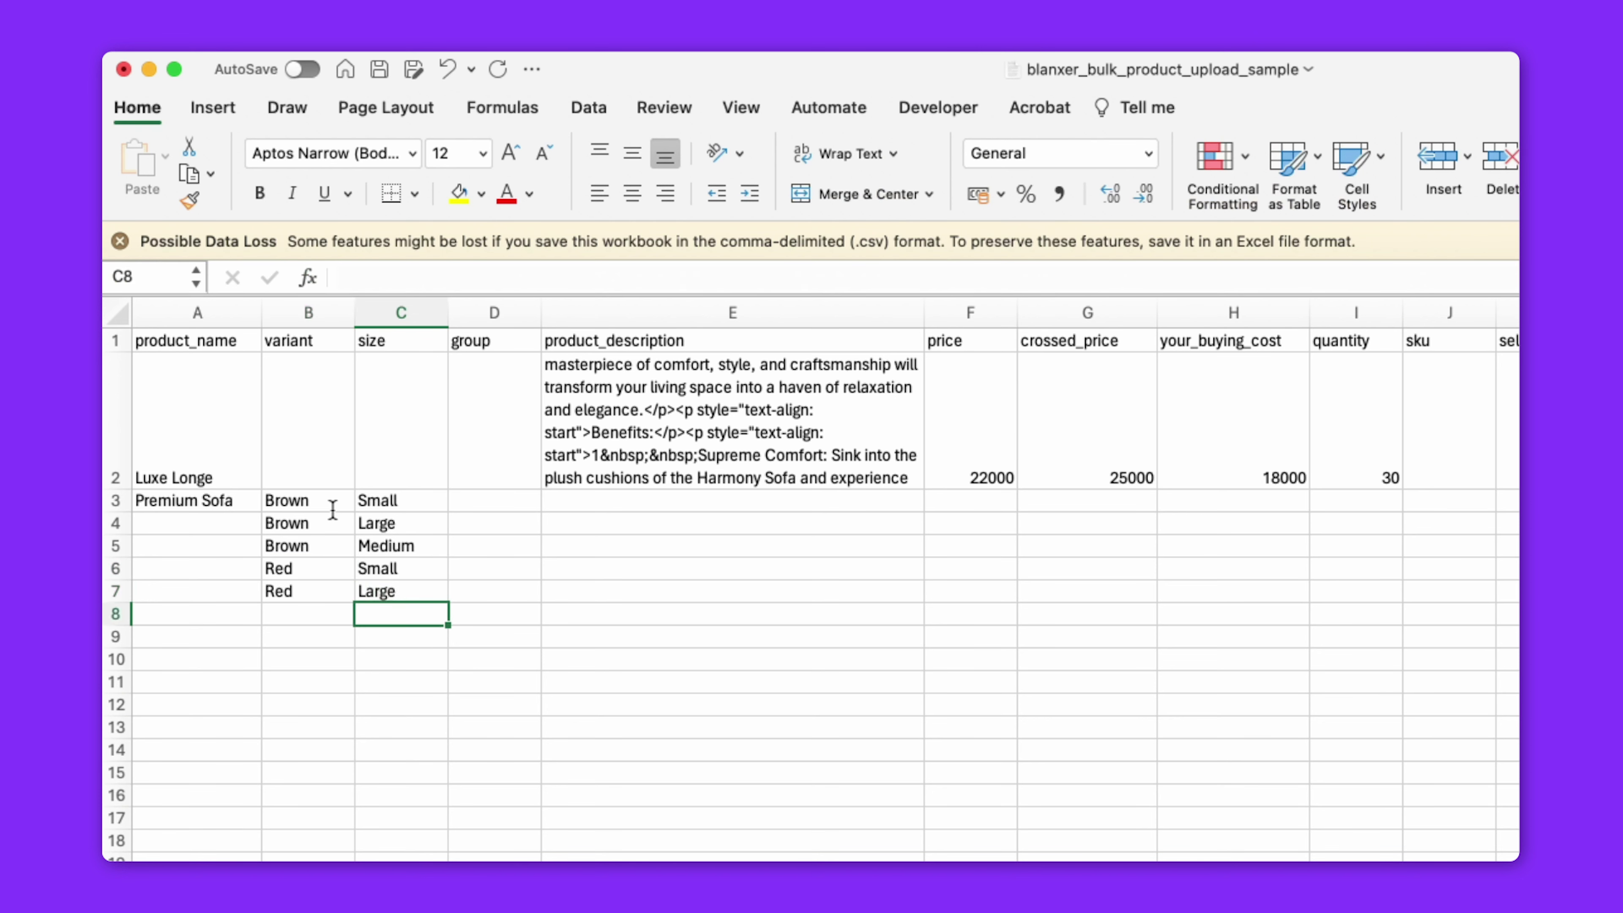
key("Left")
type("REd")
key("Tab")
type("Medium")
key("Down")
Set group 'a' in D3 and fill it down to D8
key("Left")
key("Up")
key("Up")
key("Up")
key("Up")
key("Up")
key("Up")
key("Right")
key("Right")
type("a")
key("Return")
key("Up")
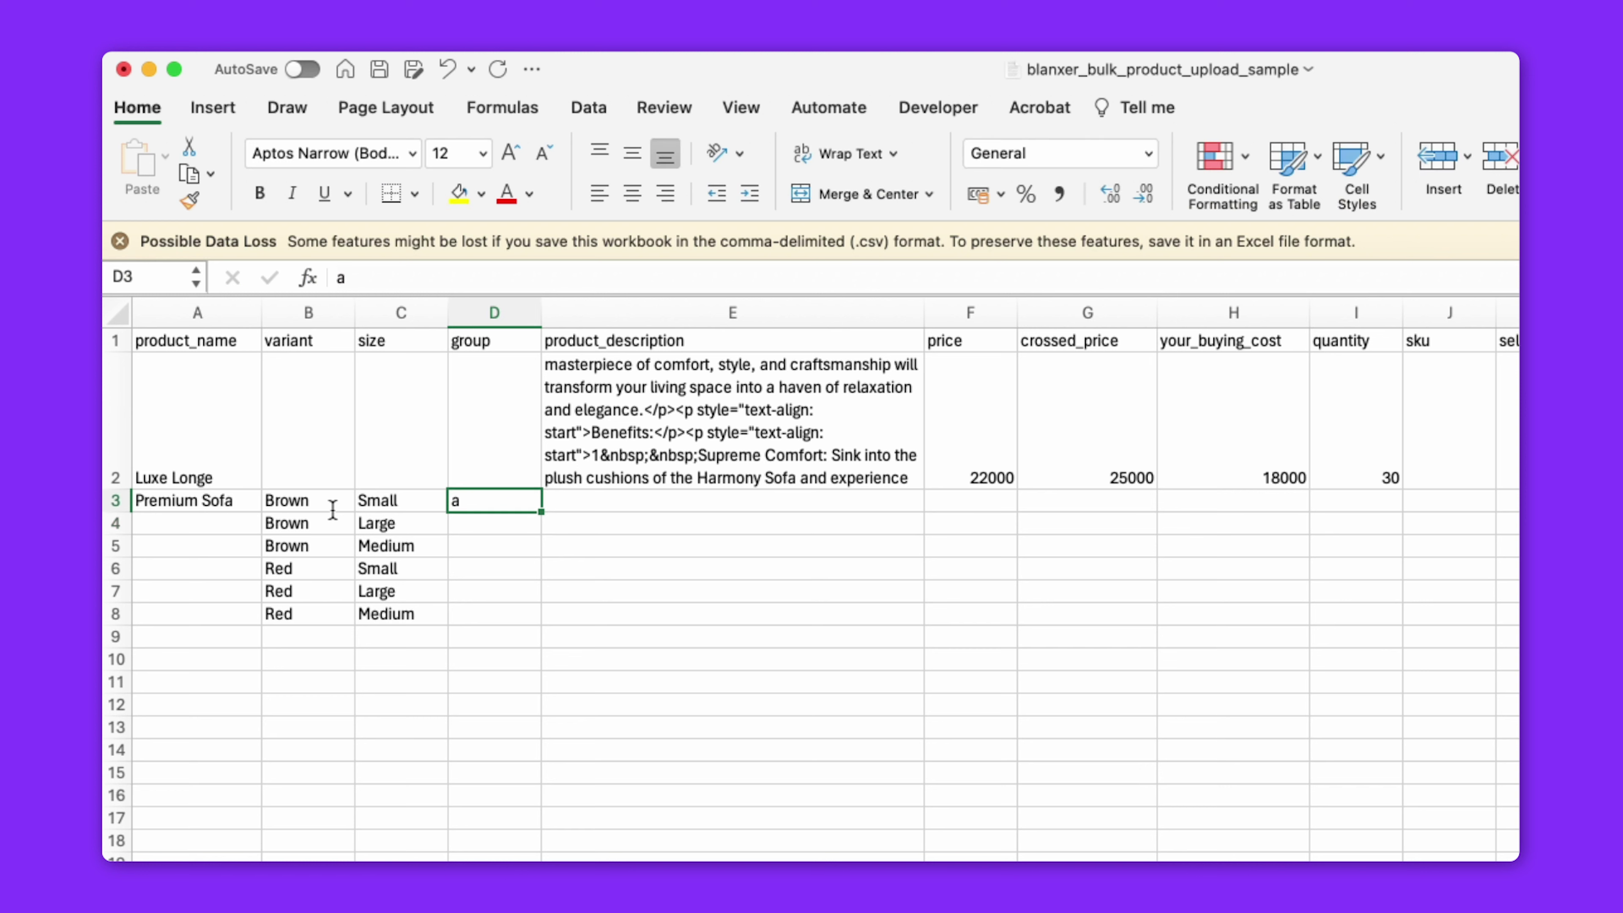
left_click_drag(542, 511, 539, 621)
left_click(591, 663)
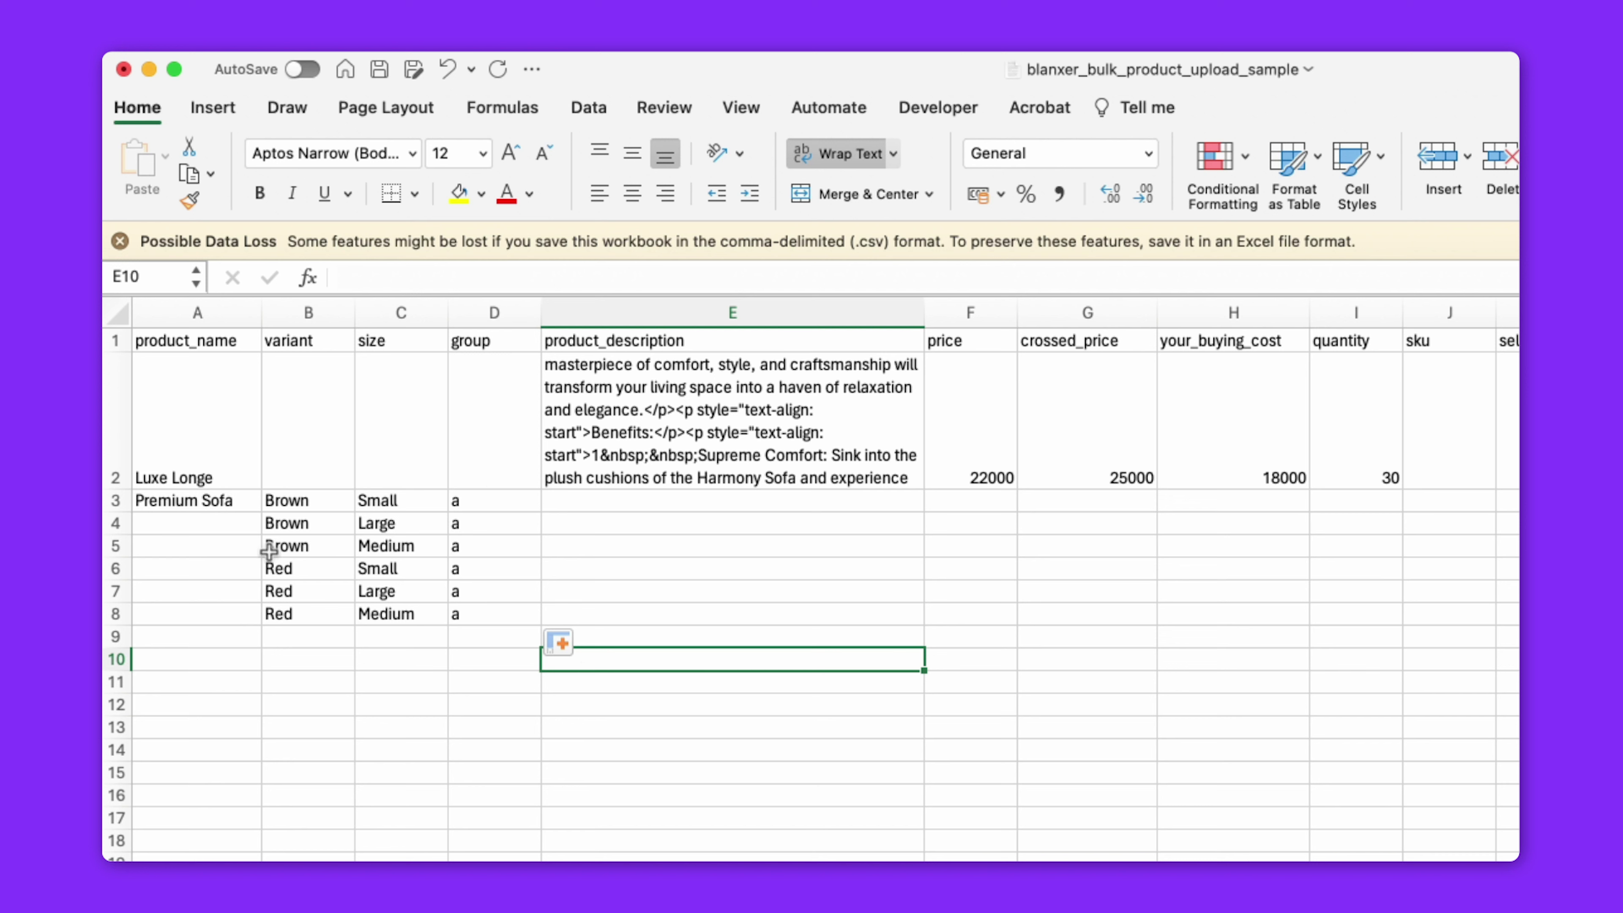
Fill the Premium Sofa name and the description down all six variant rows
left_click(211, 509)
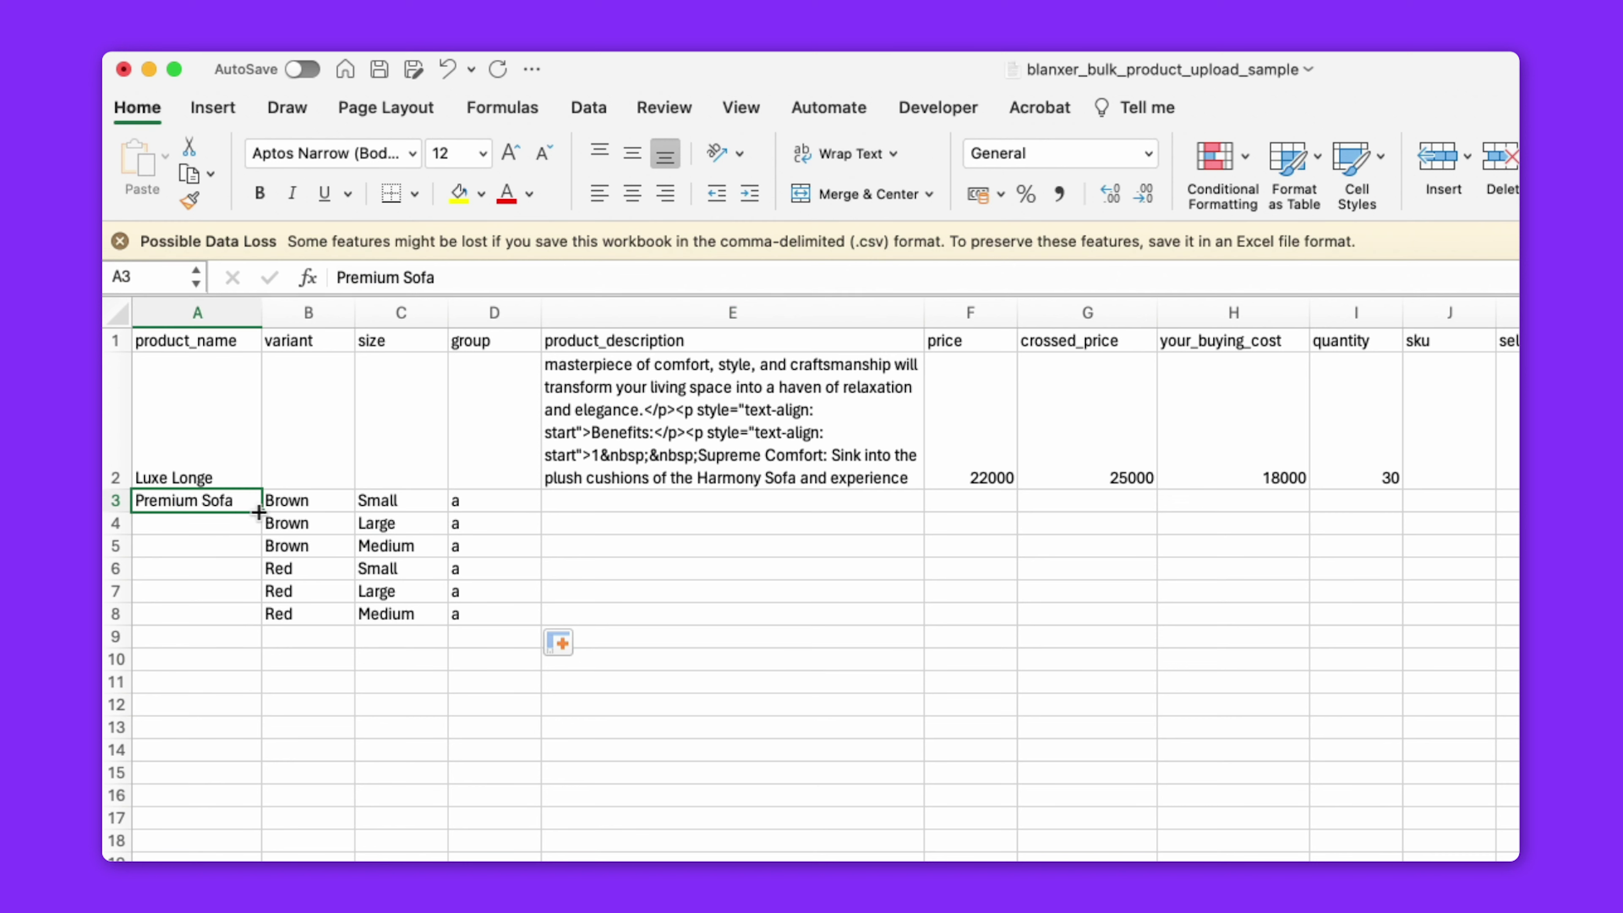
left_click_drag(258, 512, 260, 617)
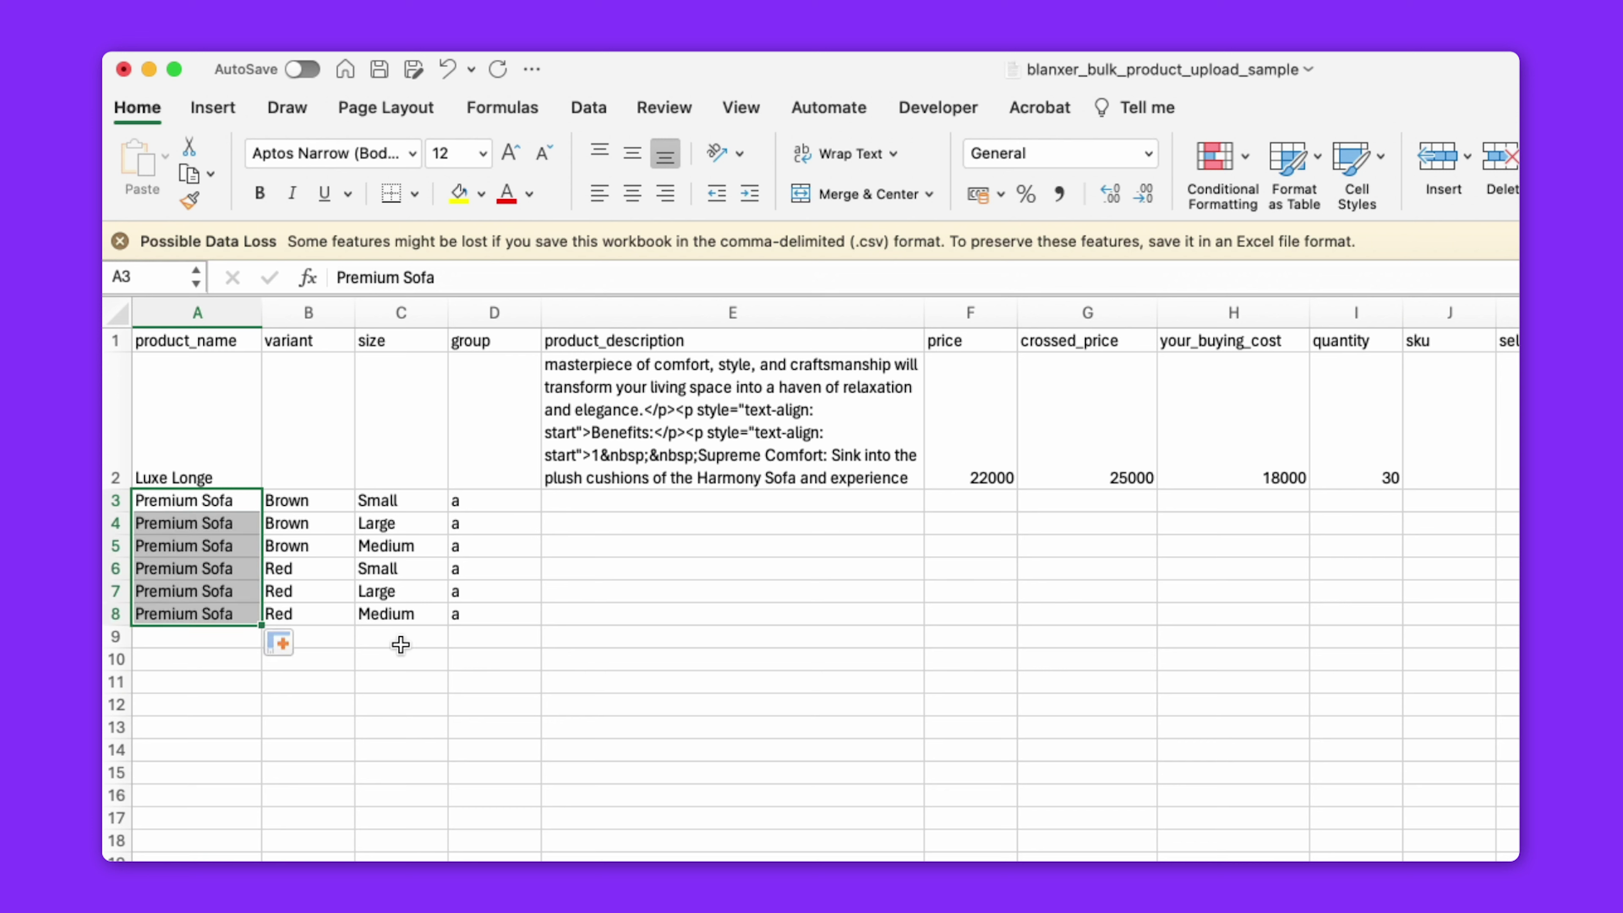
left_click(491, 700)
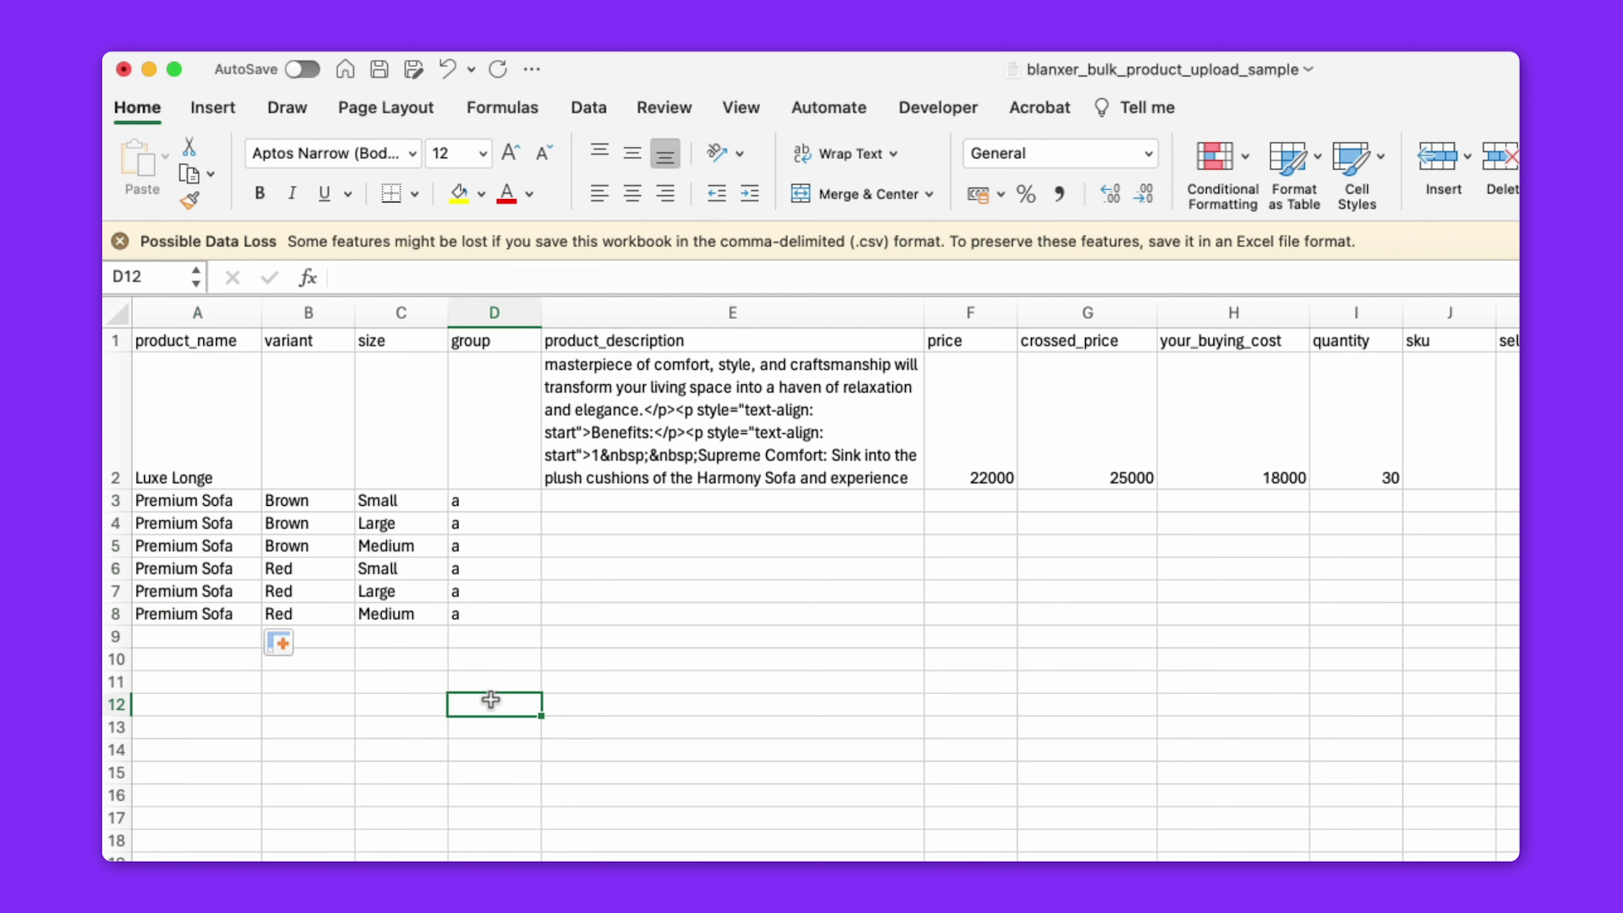
left_click(699, 448)
left_click_drag(924, 490, 899, 609)
Shorten the heights of rows 3 through 7 after the fill
left_click_drag(126, 625, 131, 553)
left_click_drag(119, 717, 119, 619)
left_click_drag(119, 791, 120, 693)
left_click_drag(119, 856, 120, 771)
left_click(115, 806)
left_click_drag(119, 860, 105, 835)
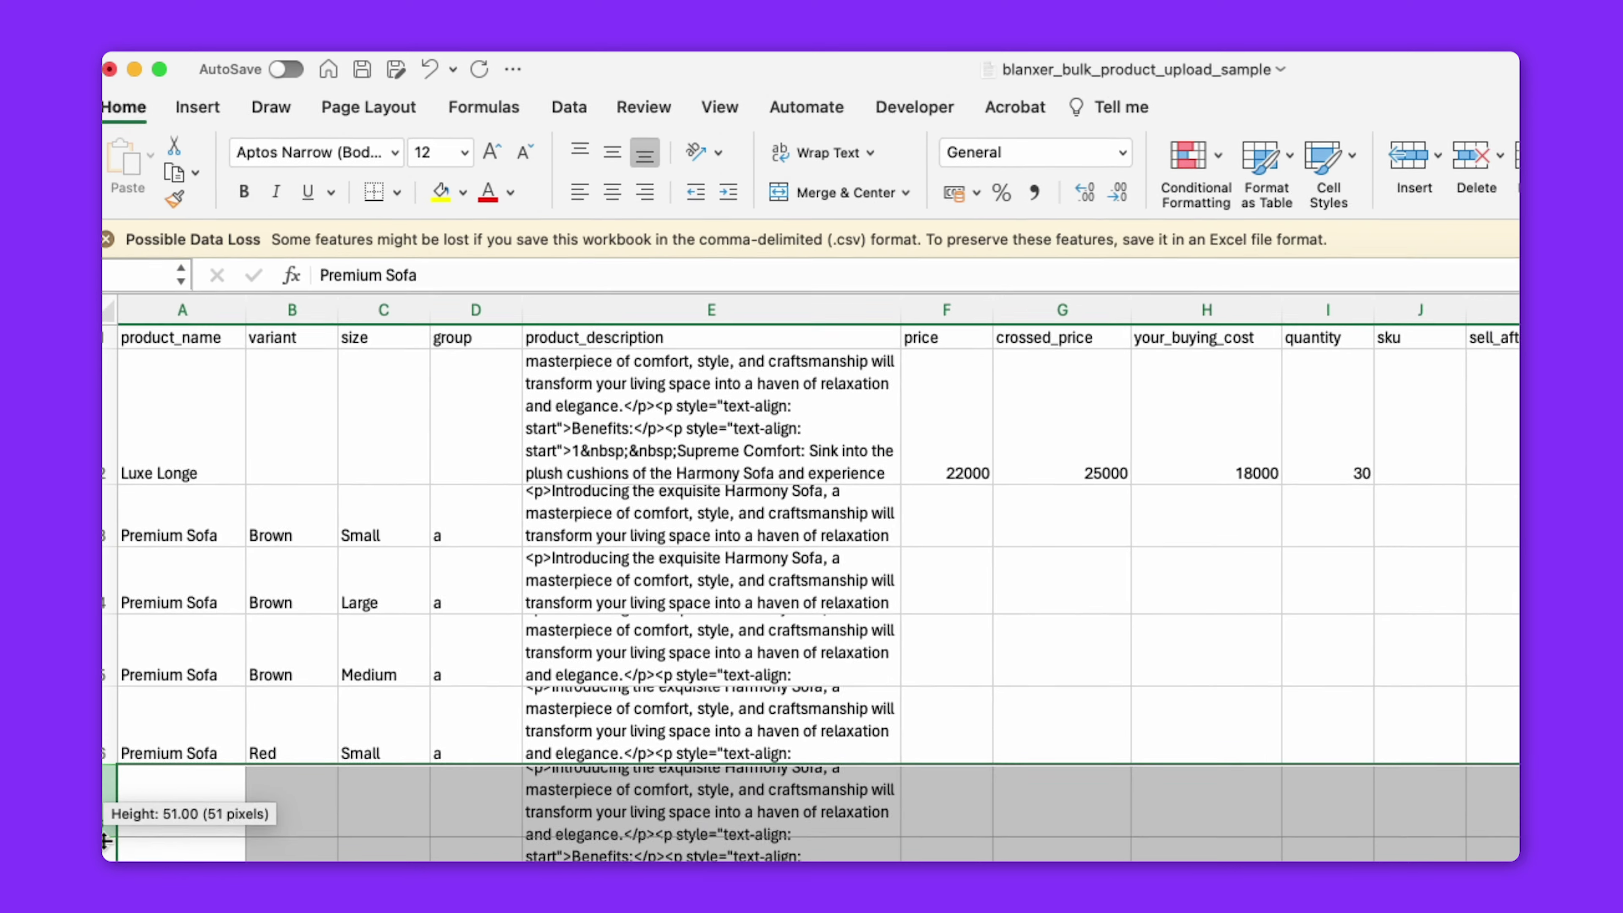
left_click(1156, 731)
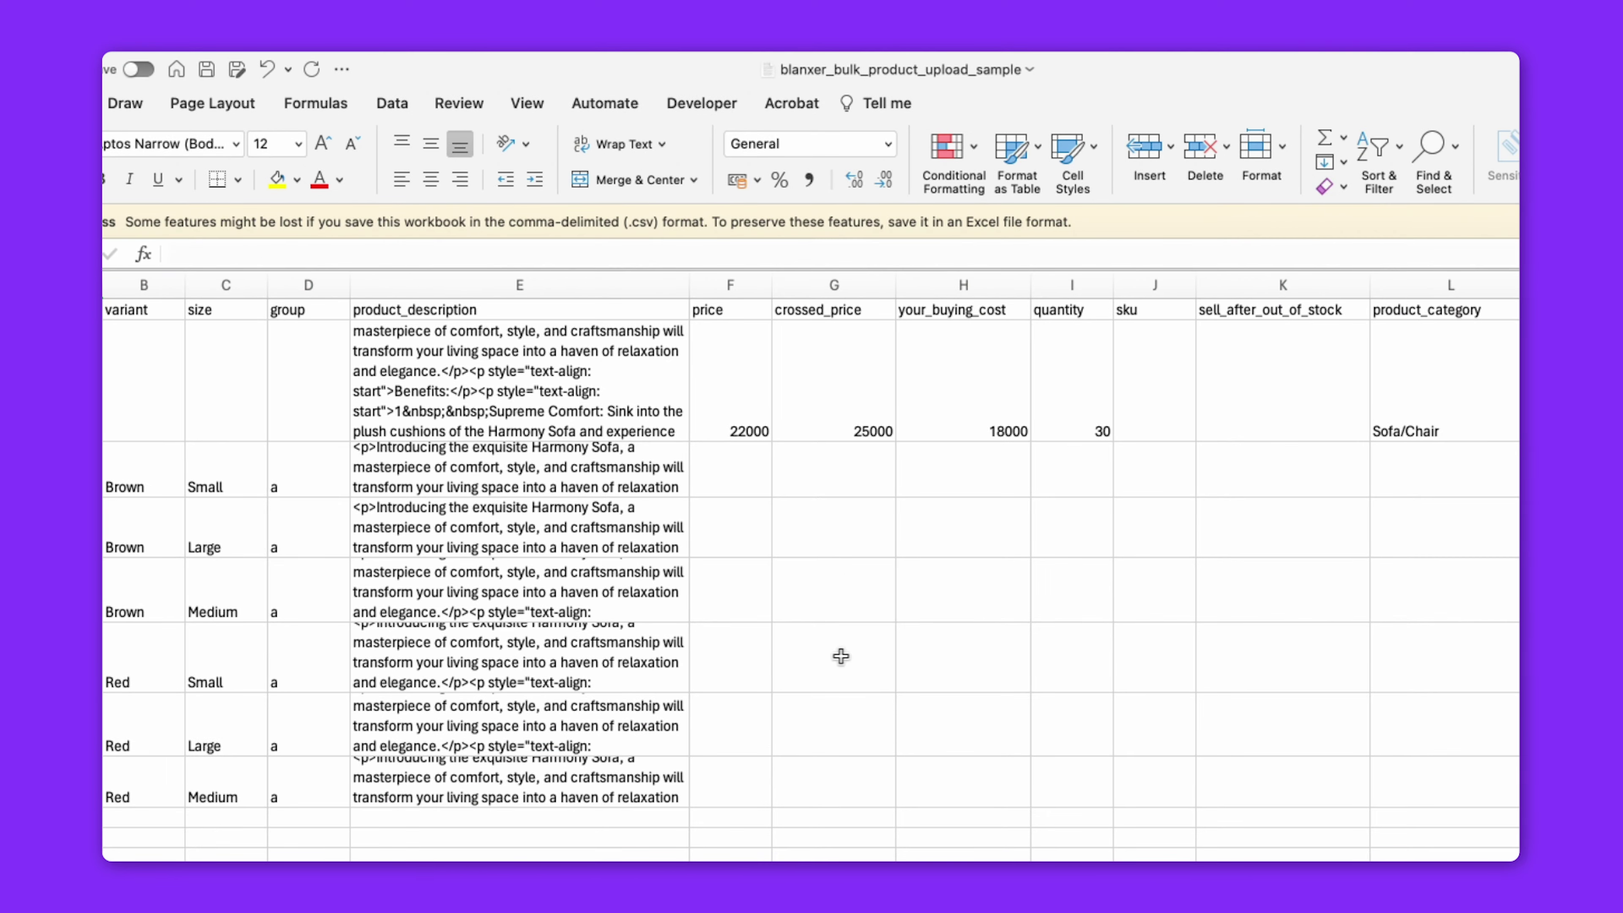
Enter prices 23000, 24000 and 24500 for the Brown Small, Large and Medium variants
left_click(726, 486)
type("23000")
key("Return")
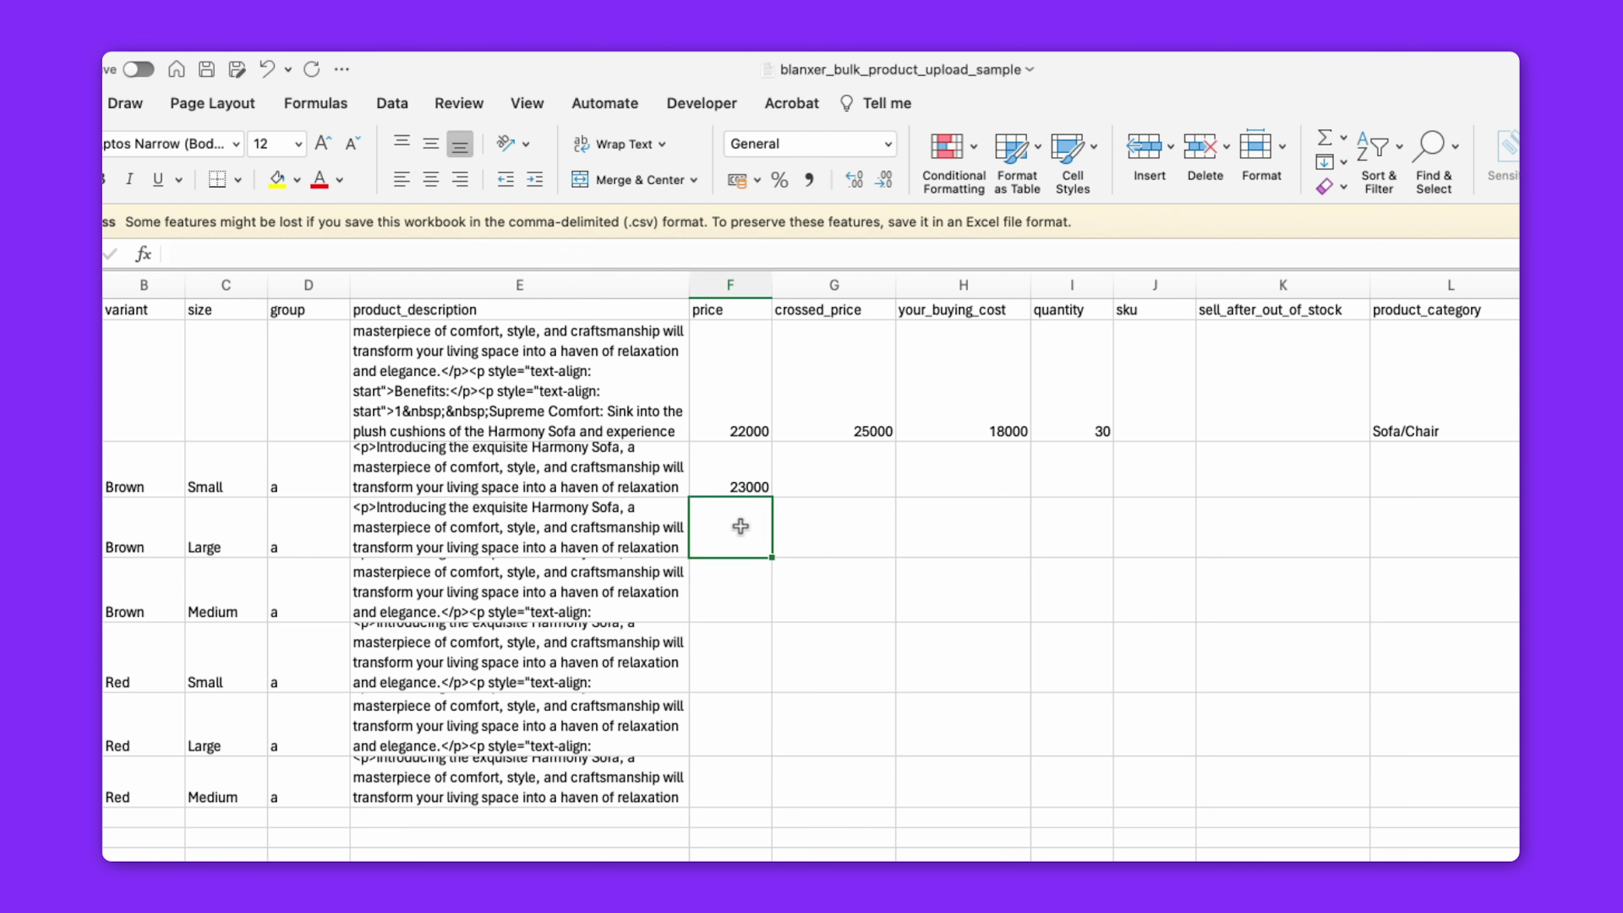
left_click(739, 529)
type("24000")
key("Return")
type("24500")
left_click(741, 531)
type("24500")
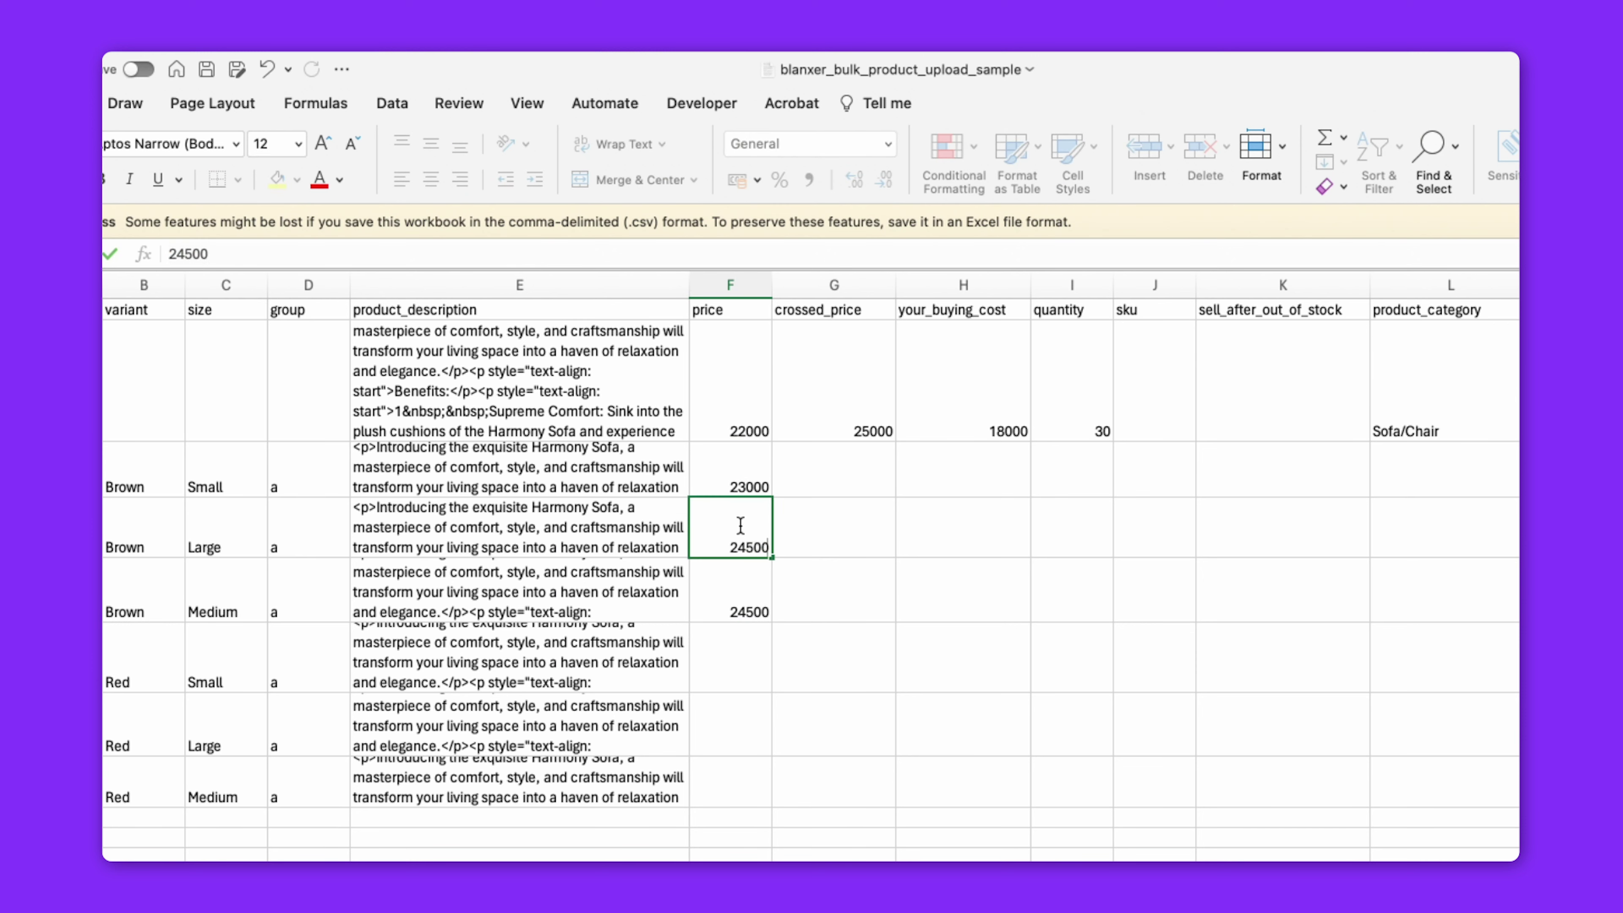
key("Return")
type("24000")
Copy the three Brown prices into the Red rows and set the category to Sofa
left_click_drag(730, 473, 731, 595)
key("cmd+c")
left_click(731, 659)
key("cmd+v")
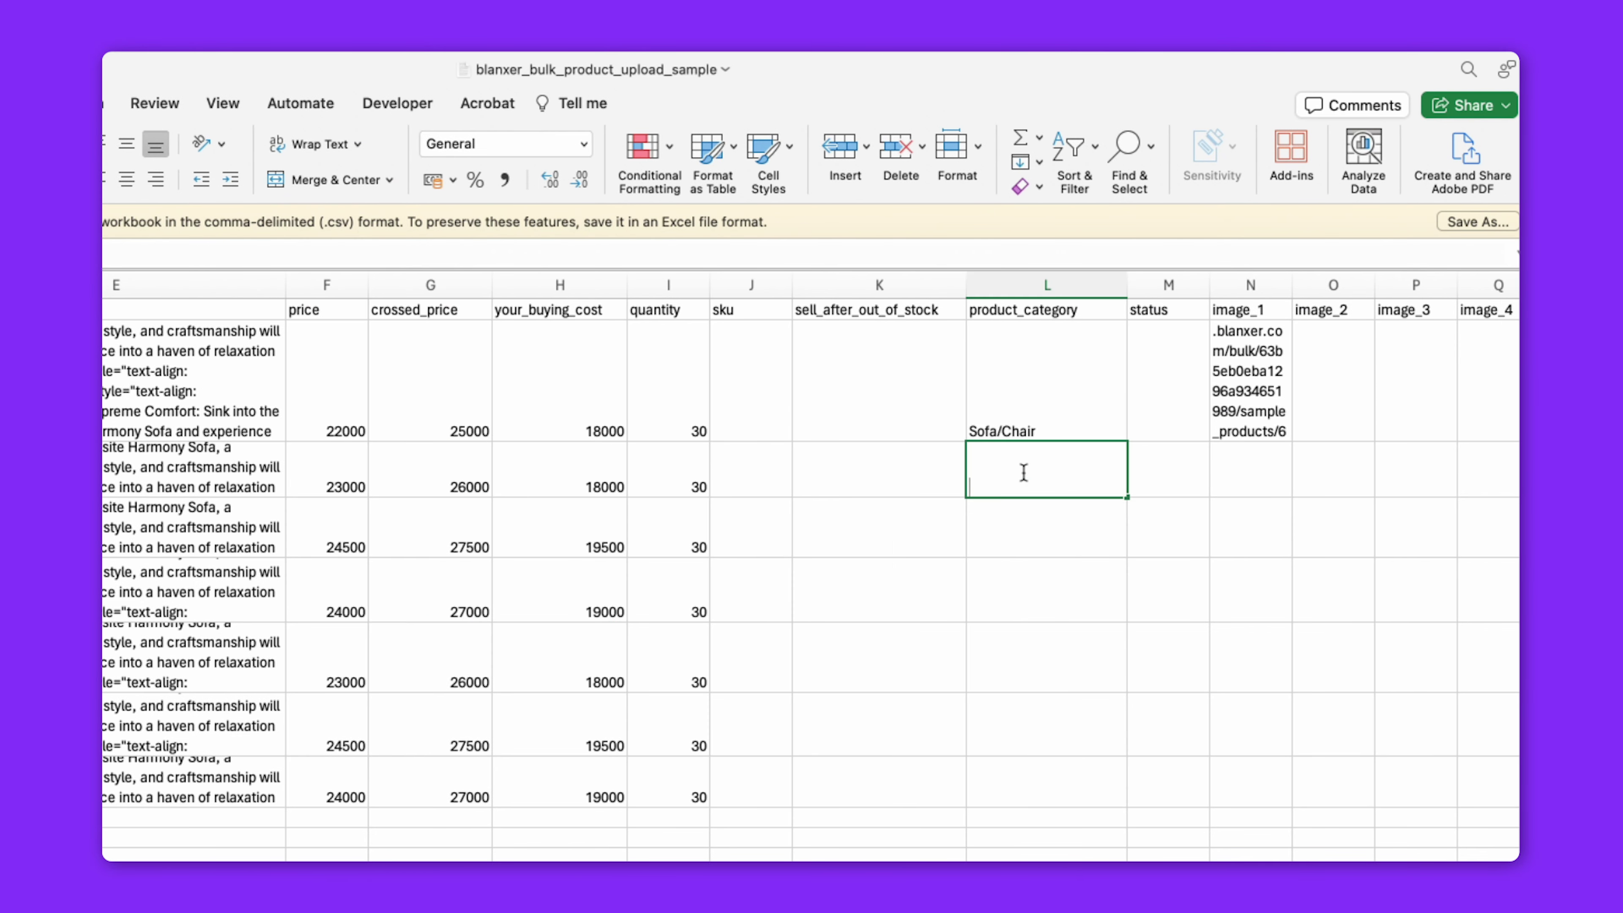
type("Sofa")
left_click_drag(1179, 496, 1124, 783)
Paste the sofa image URL into image_1 and fill it down all variant rows
scroll(959, 640, "right", 5)
left_click(900, 494)
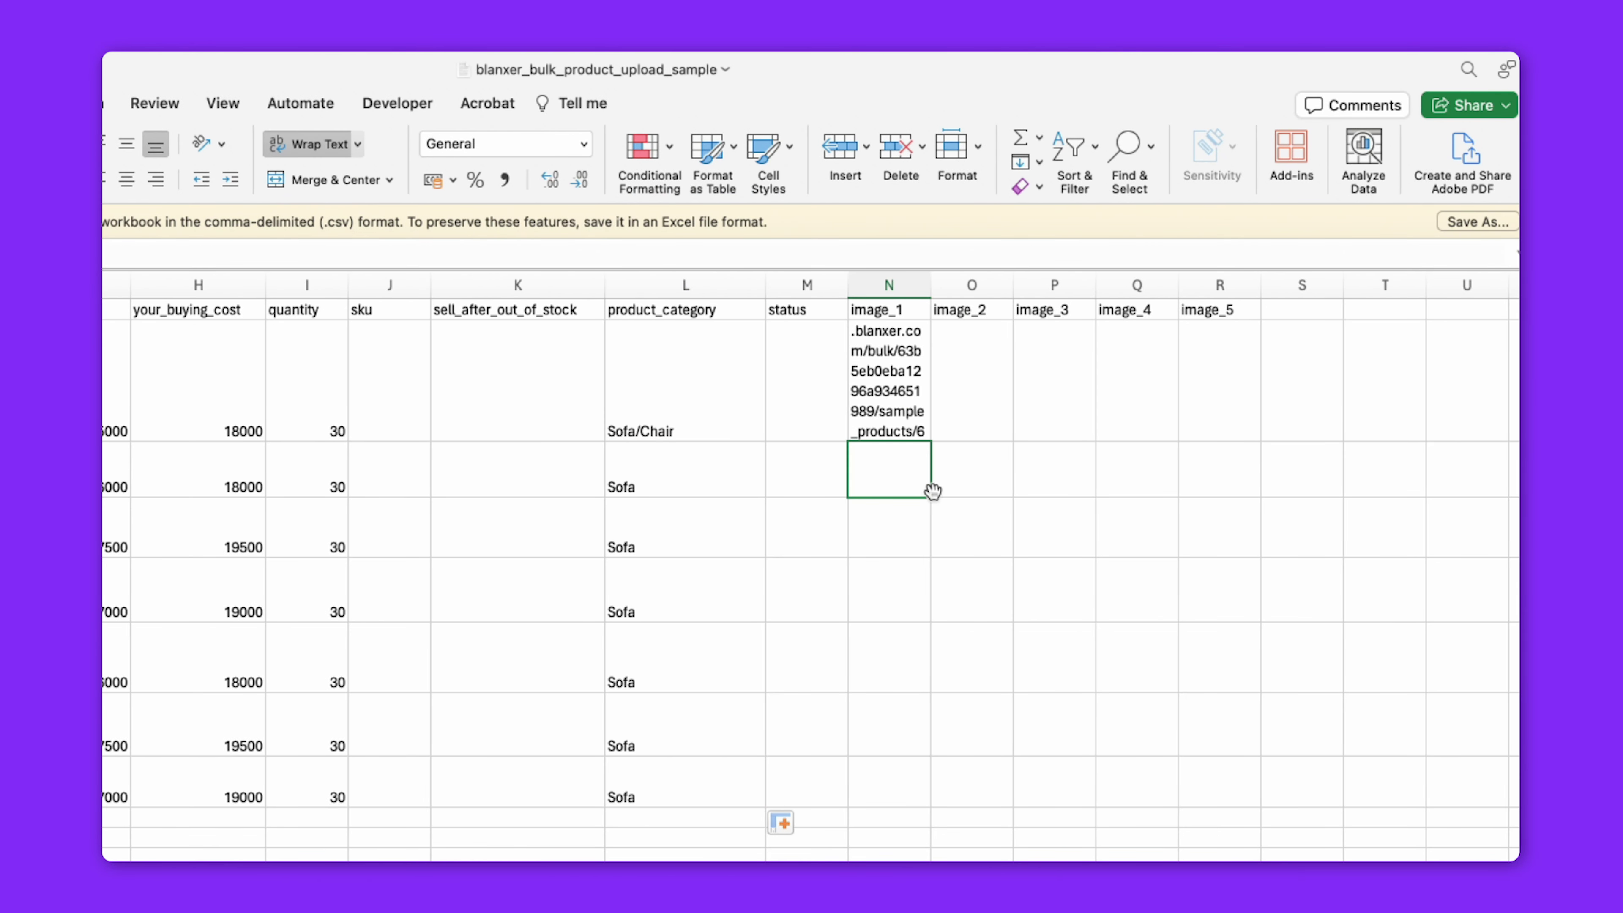
key("cmd+v")
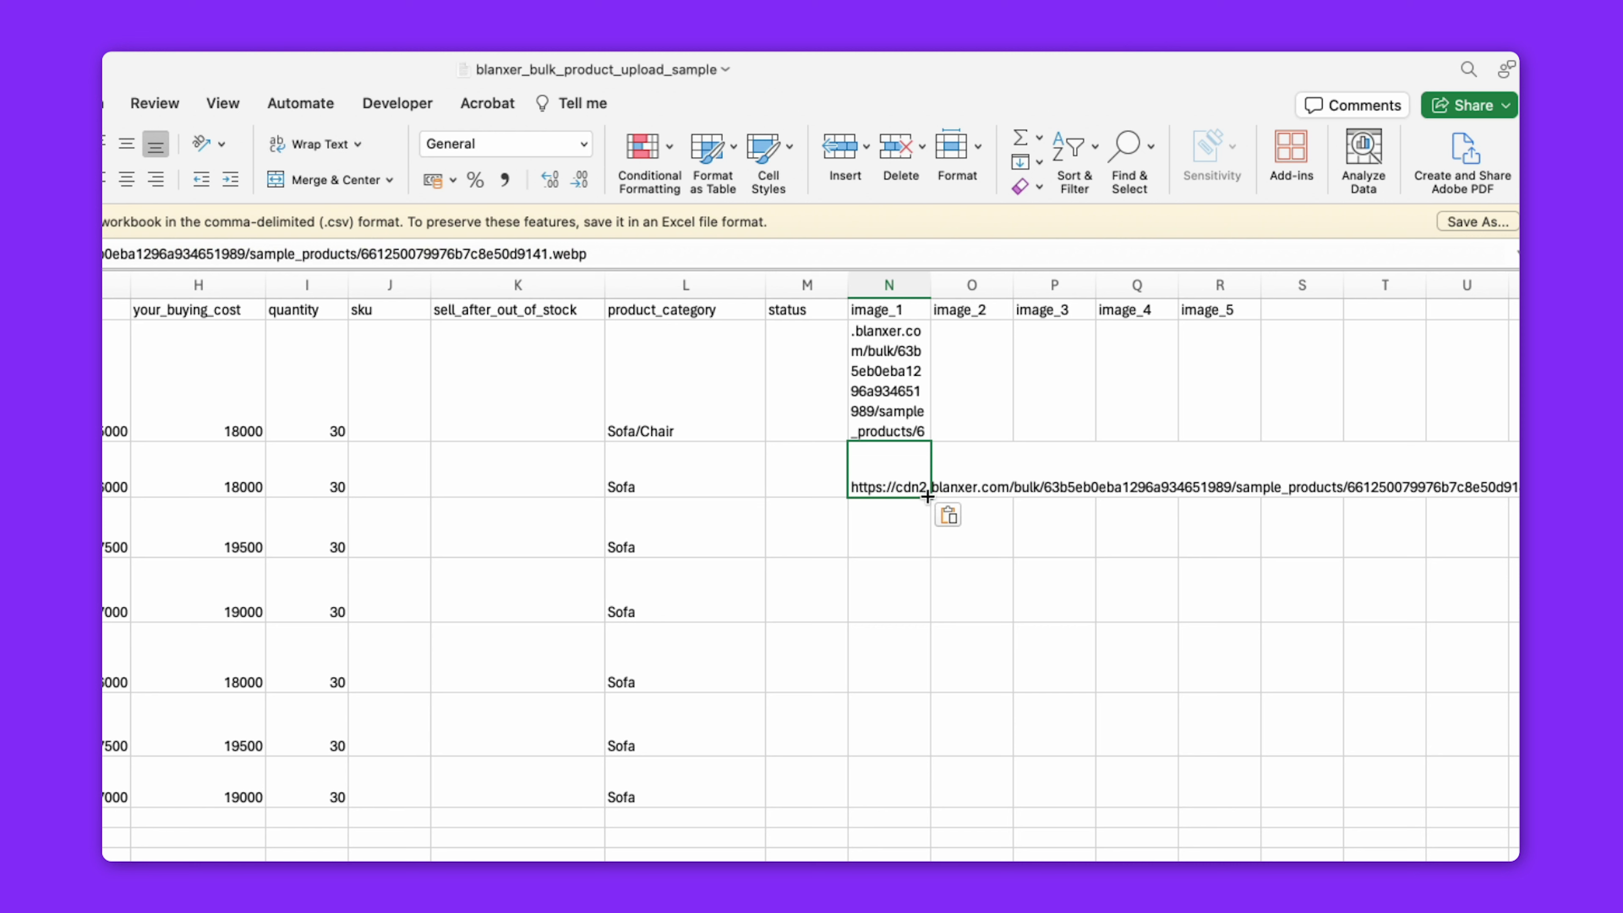
left_click_drag(929, 496, 934, 801)
left_click(1011, 843)
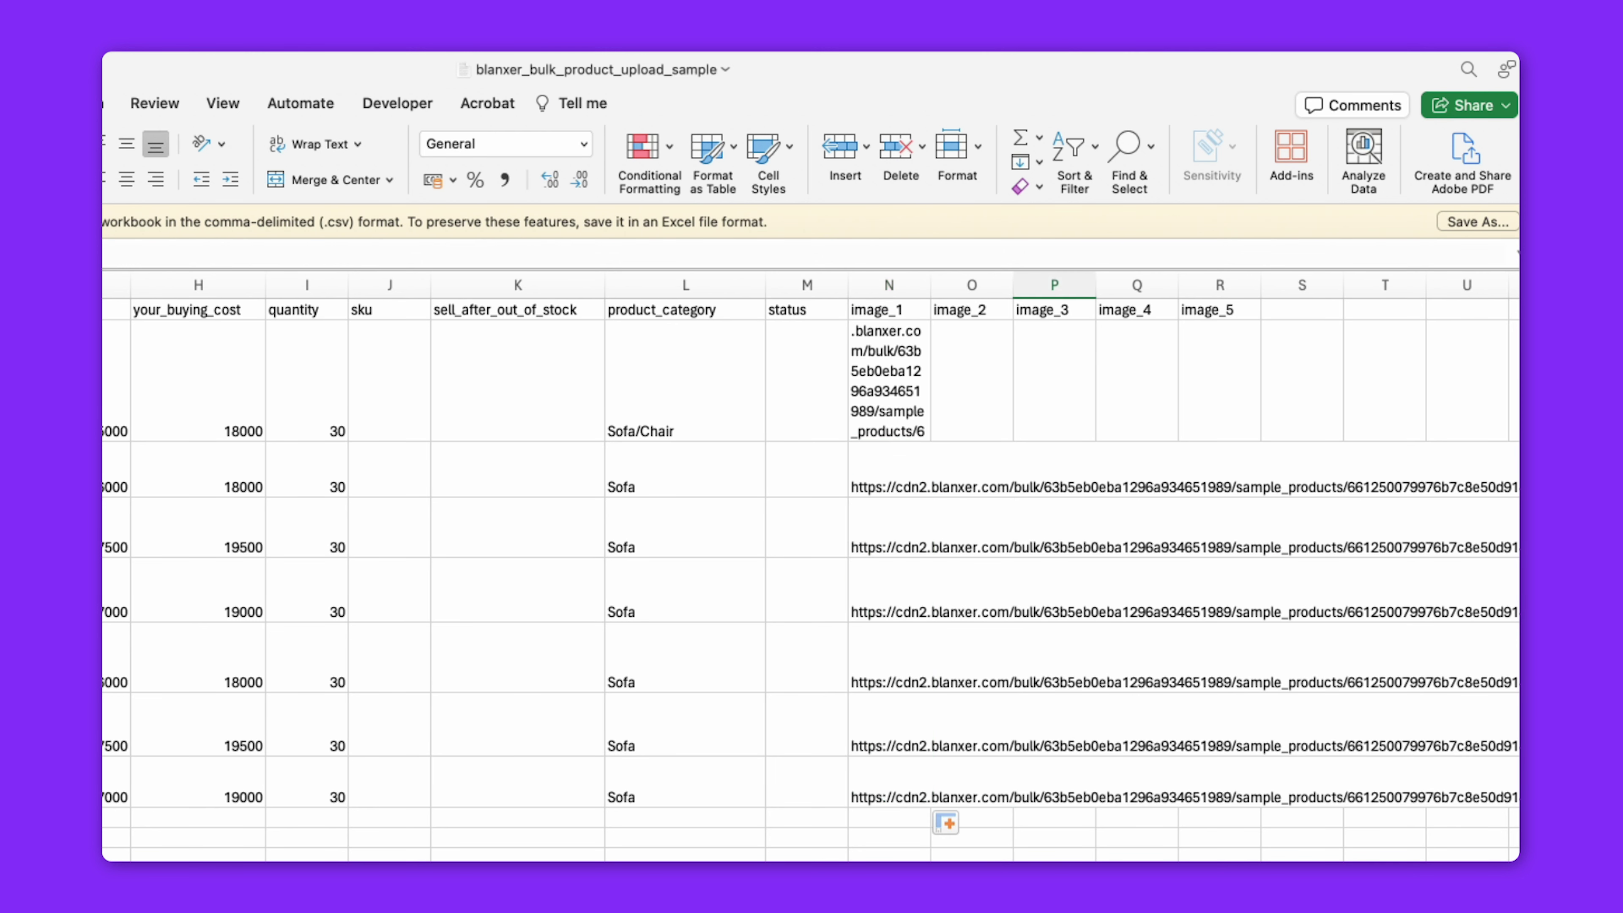
left_click(889, 285)
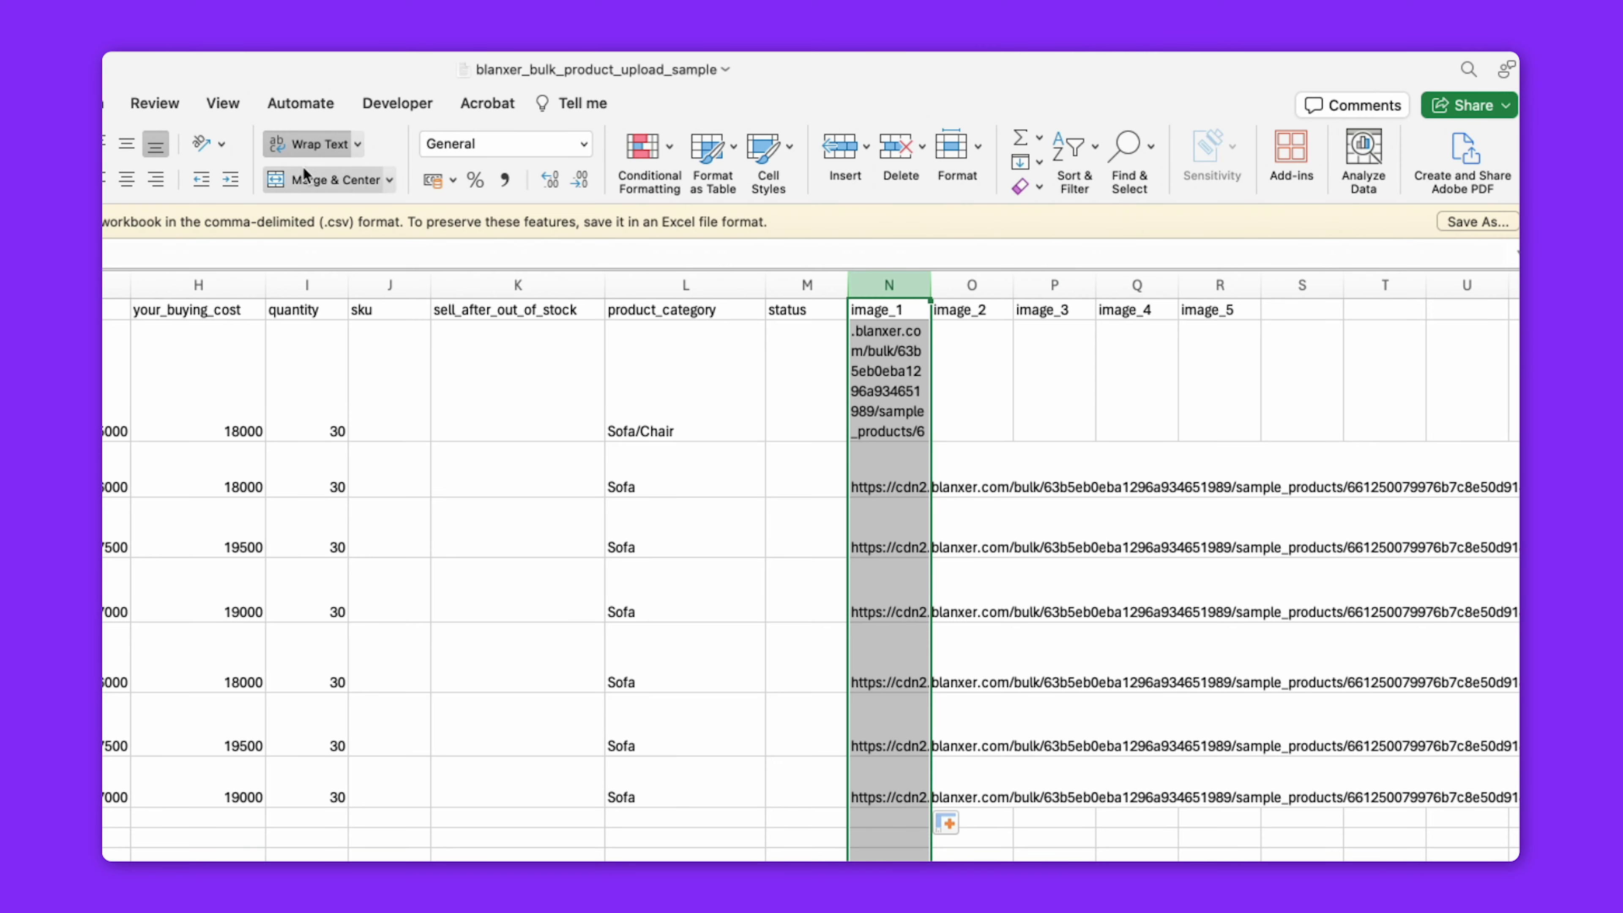
left_click(310, 144)
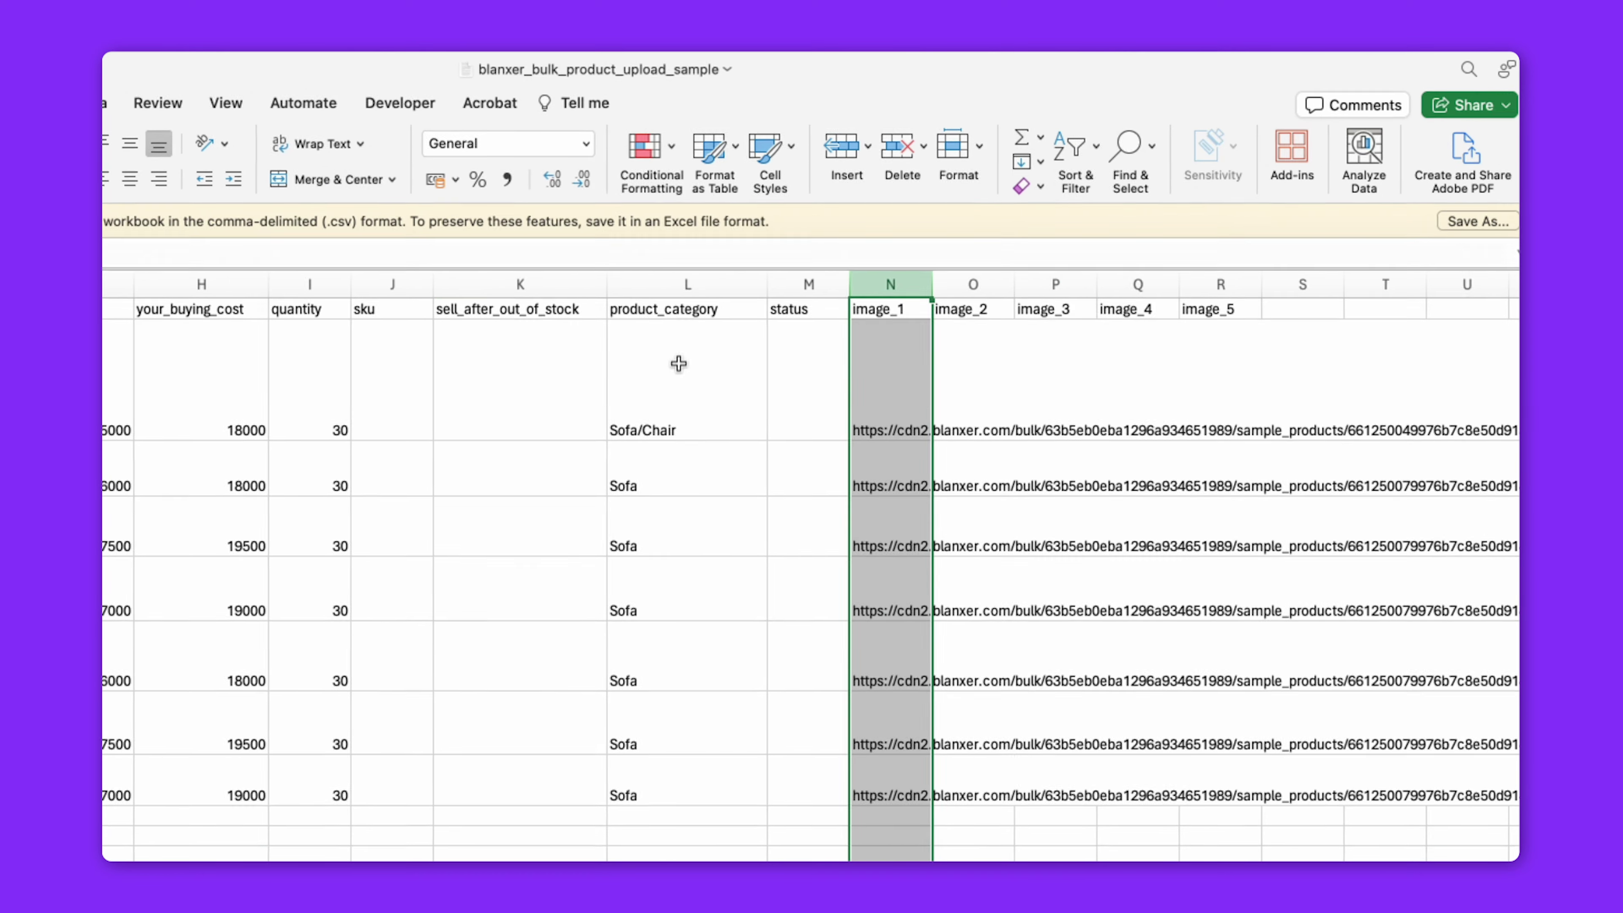
key("super+z")
left_click(1139, 780)
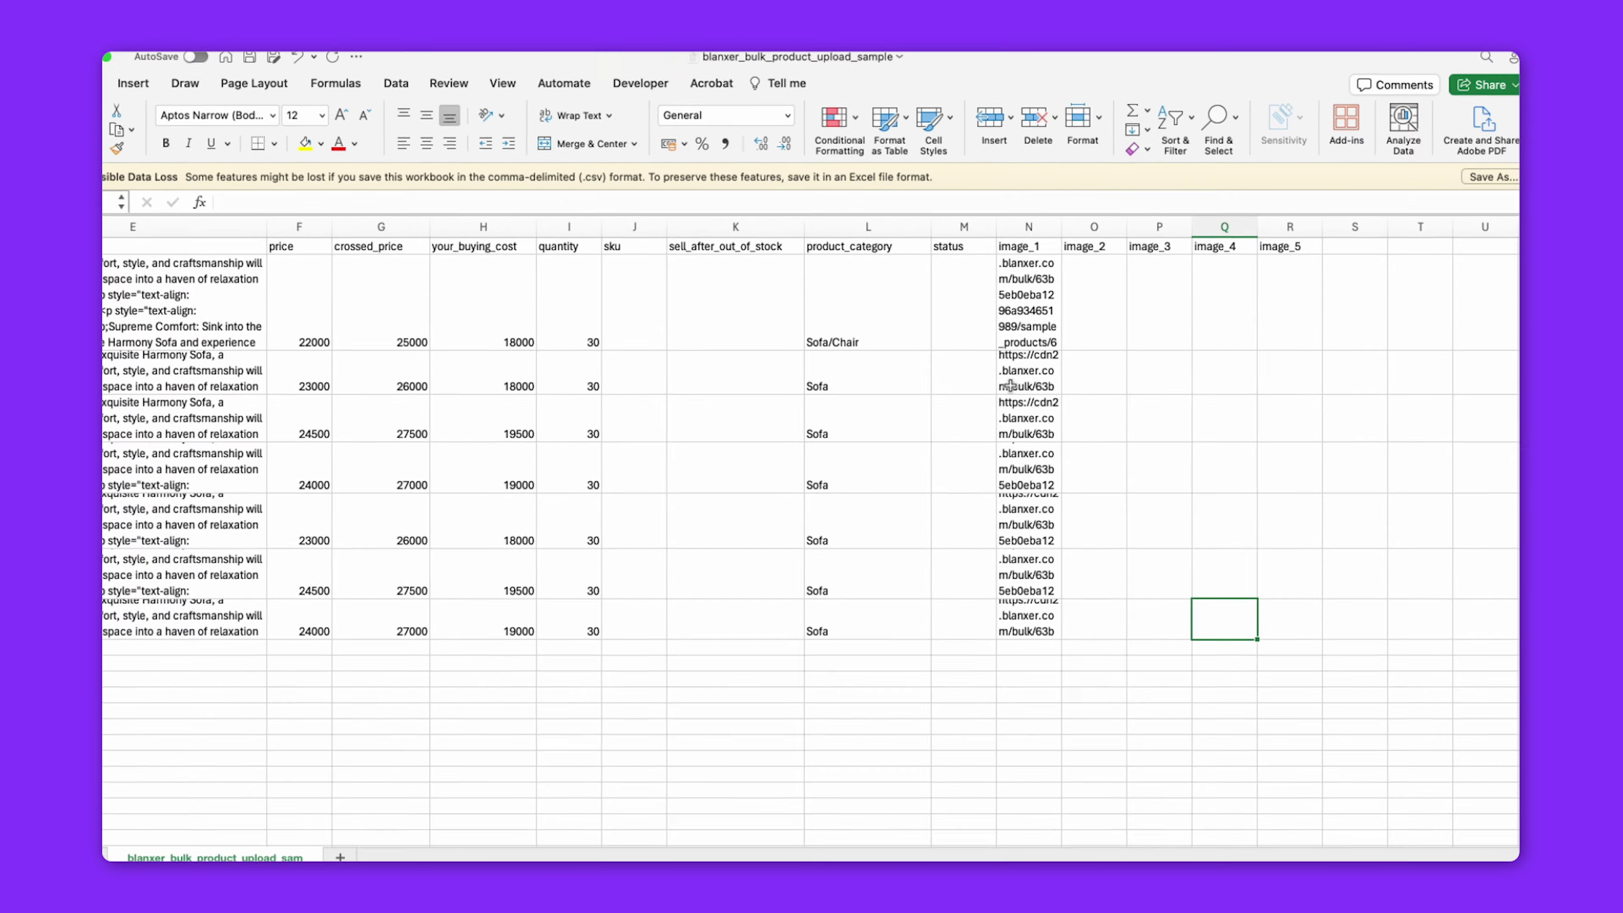
Add the Seneraty Seat row below the sofas, then drop the saved CSV onto Bulk Upload
scroll(1027, 382, "left", 10)
scroll(1027, 381, "down", 1)
left_click(141, 595)
type("Seneraty Seat")
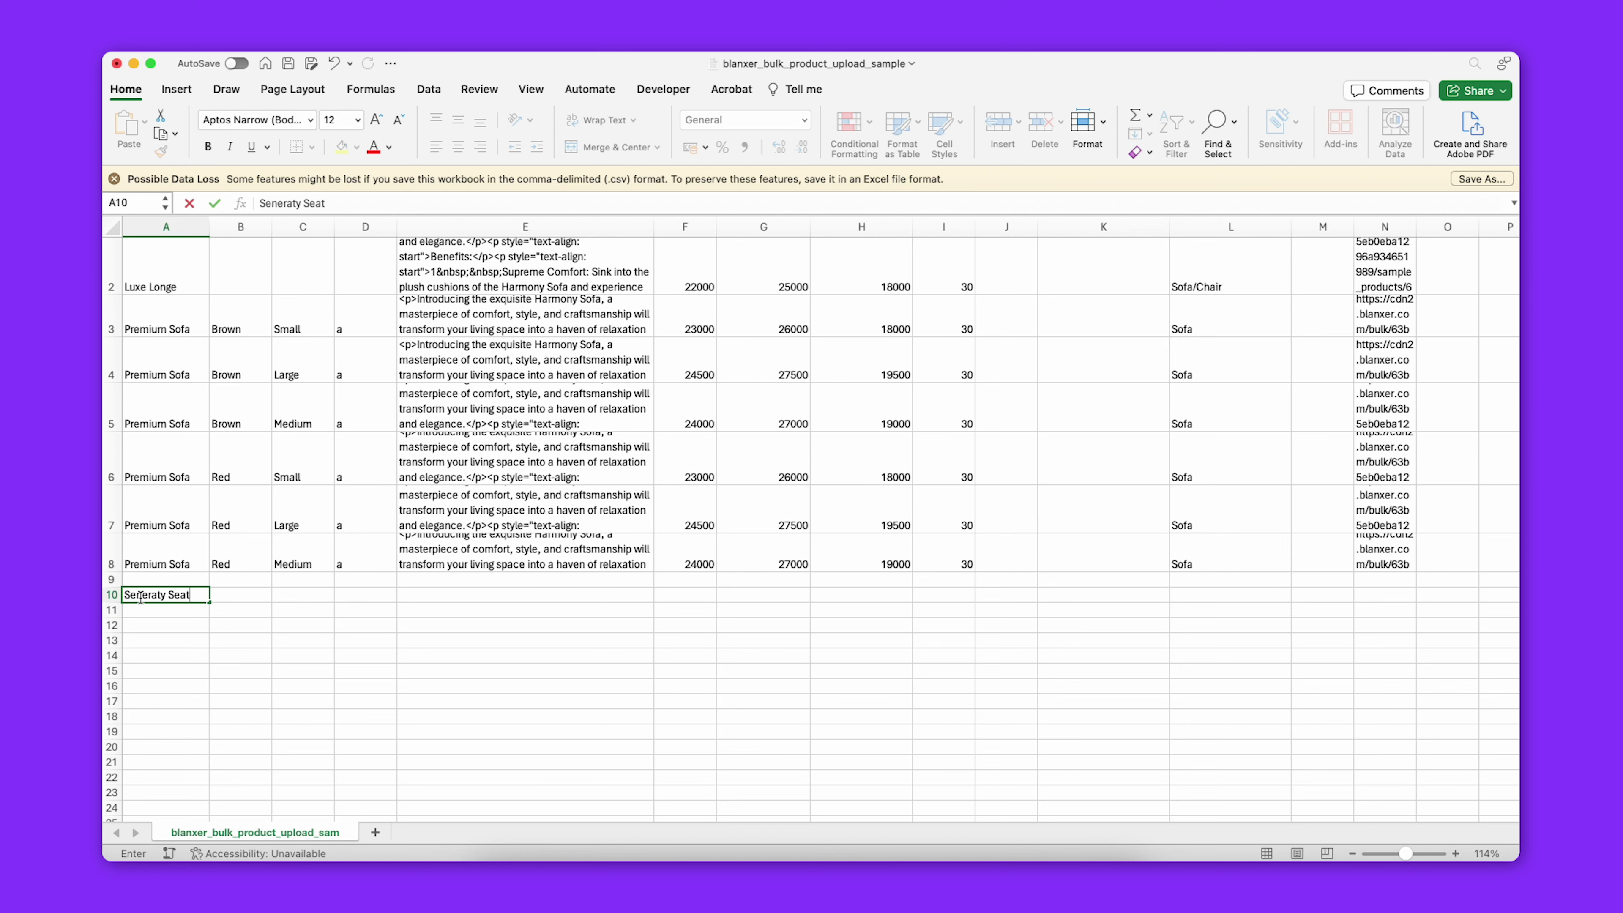
key("Tab")
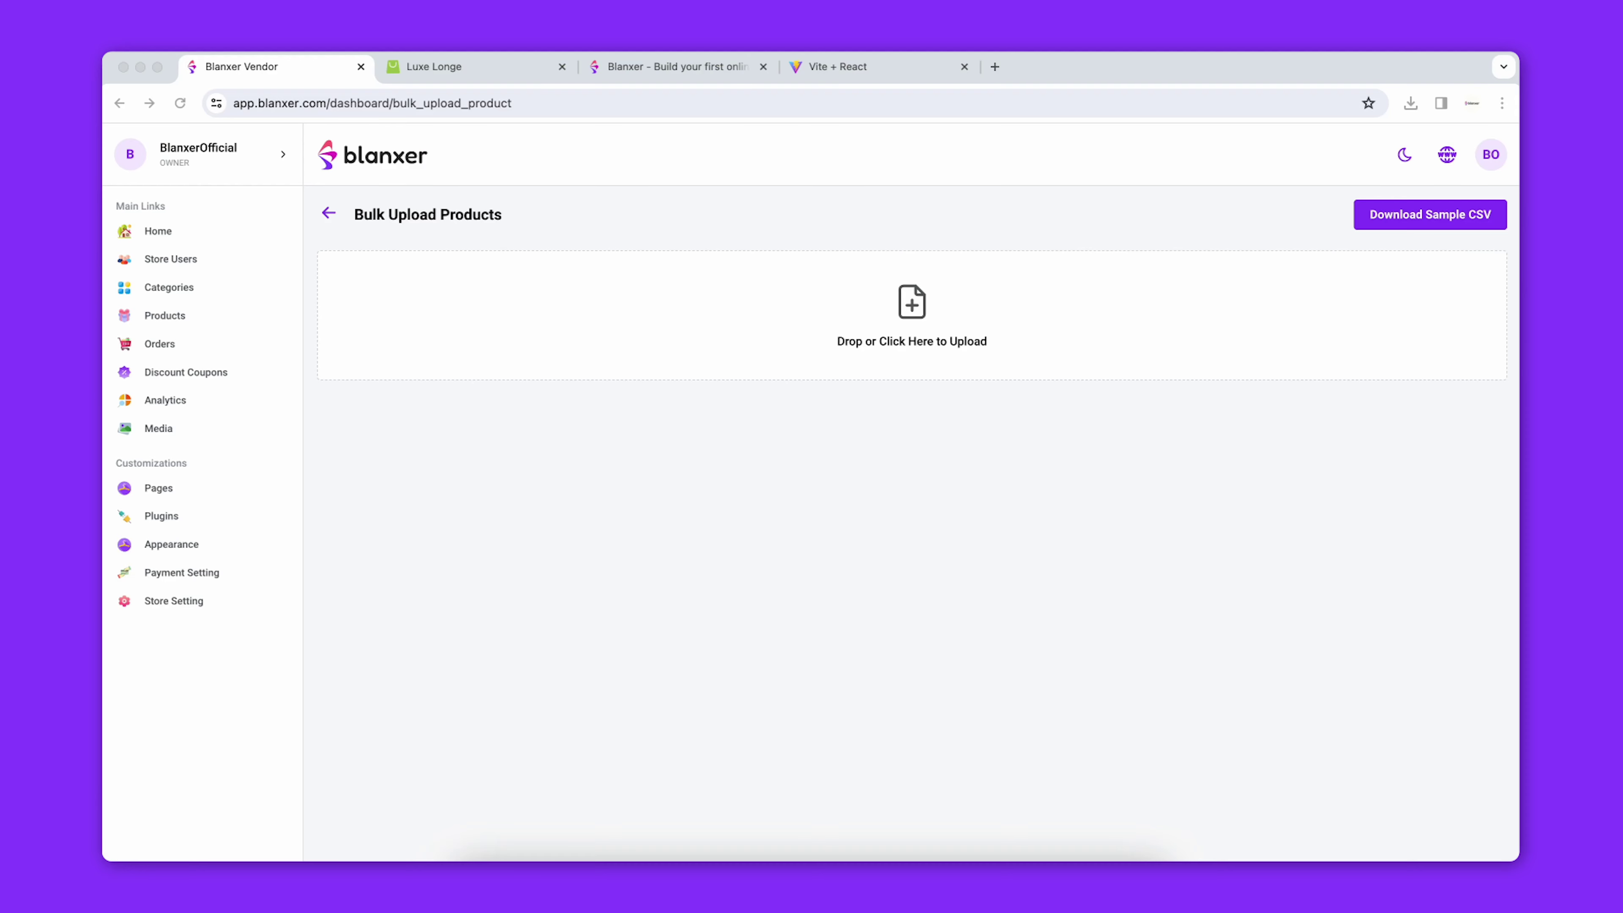
left_click(1411, 103)
left_click_drag(1304, 192, 874, 310)
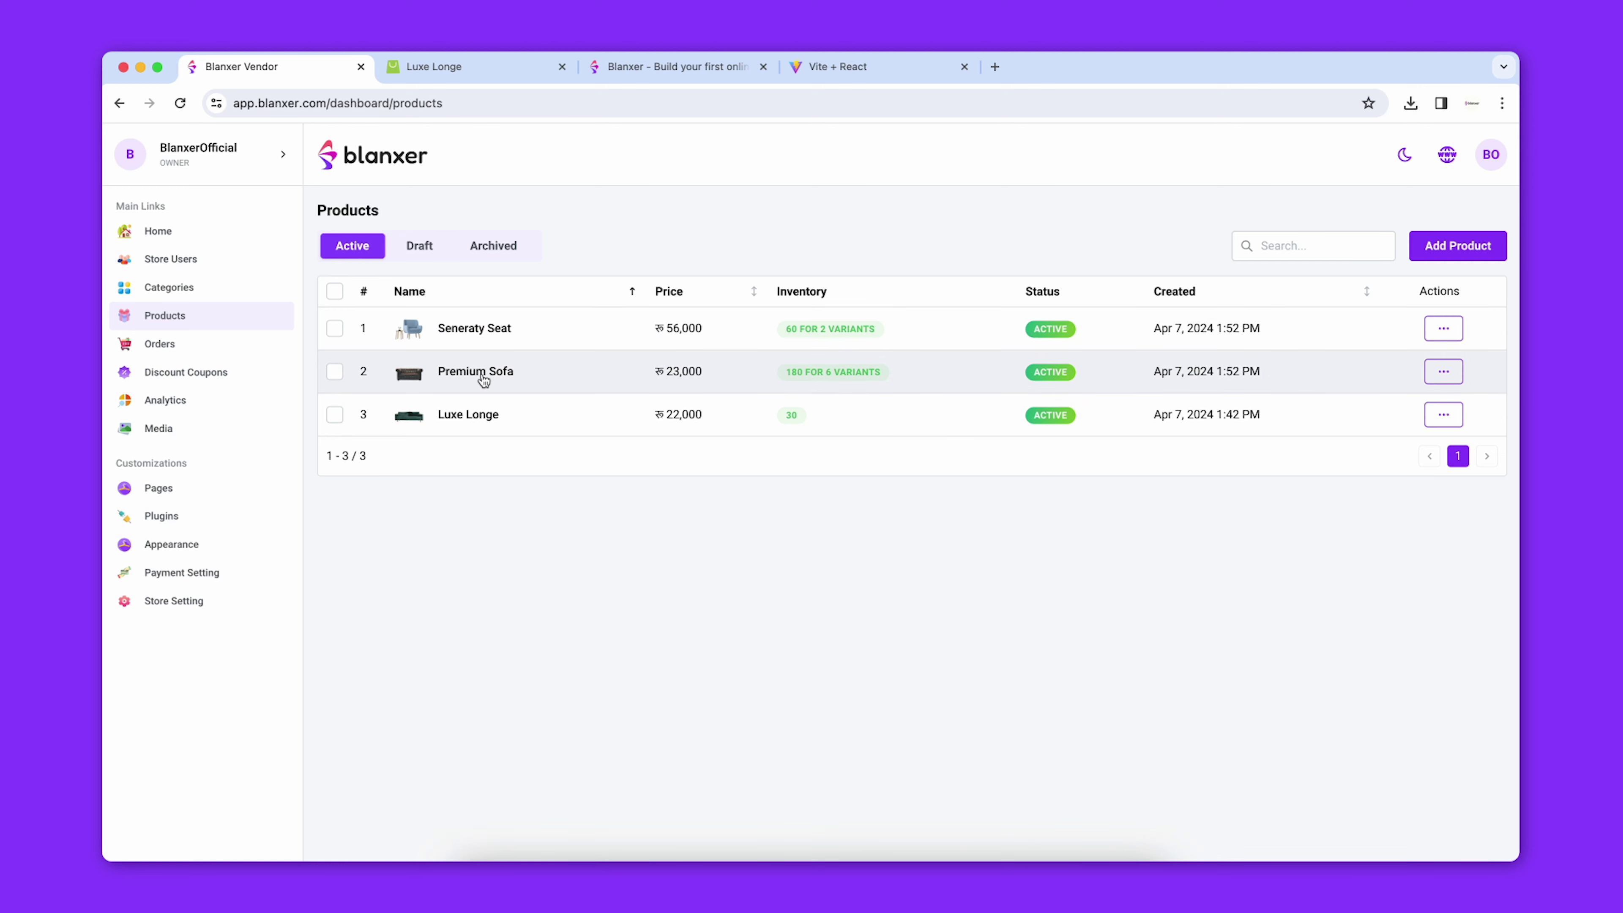
Check the per-variant prices and stock for Premium Sofa and Seneraty Seat
left_click(822, 375)
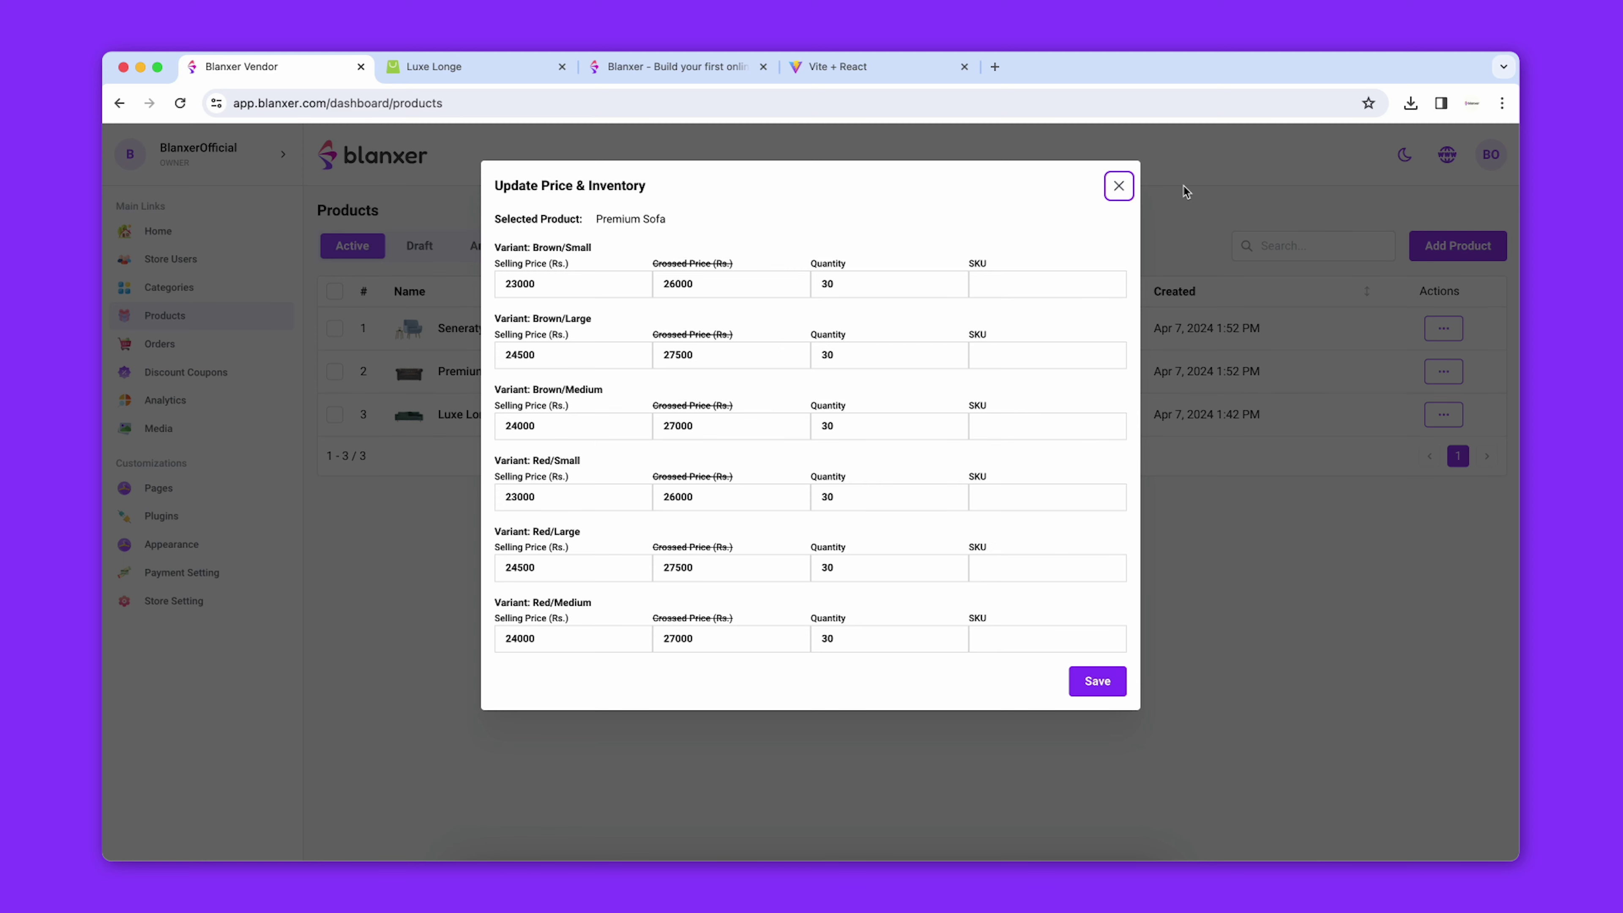
left_click(1127, 186)
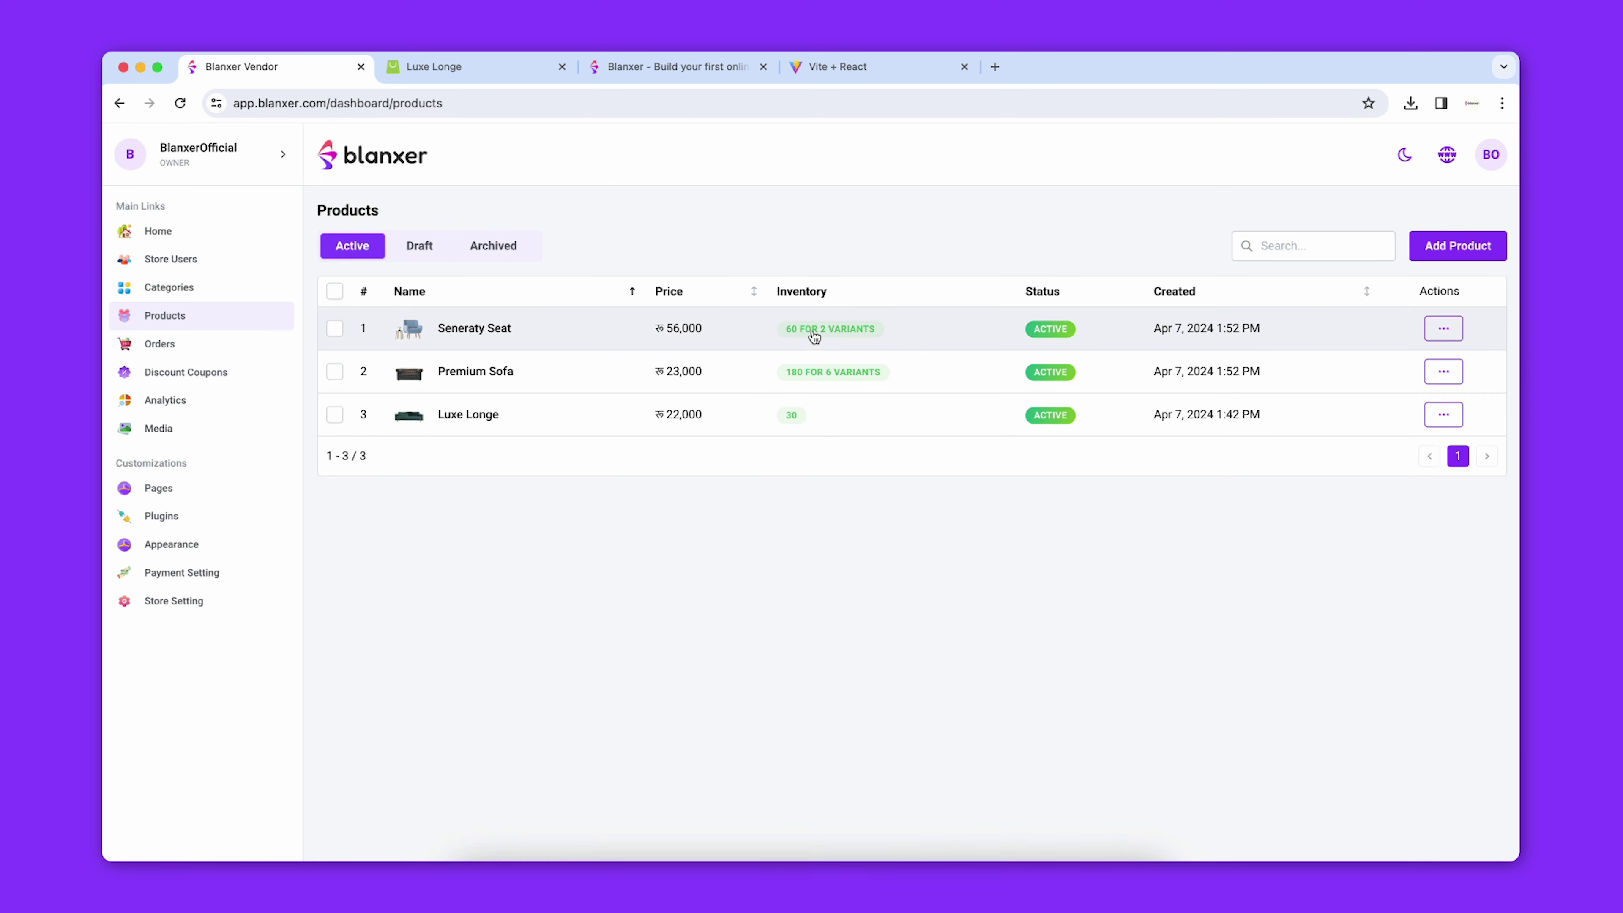
left_click(814, 335)
left_click(1126, 187)
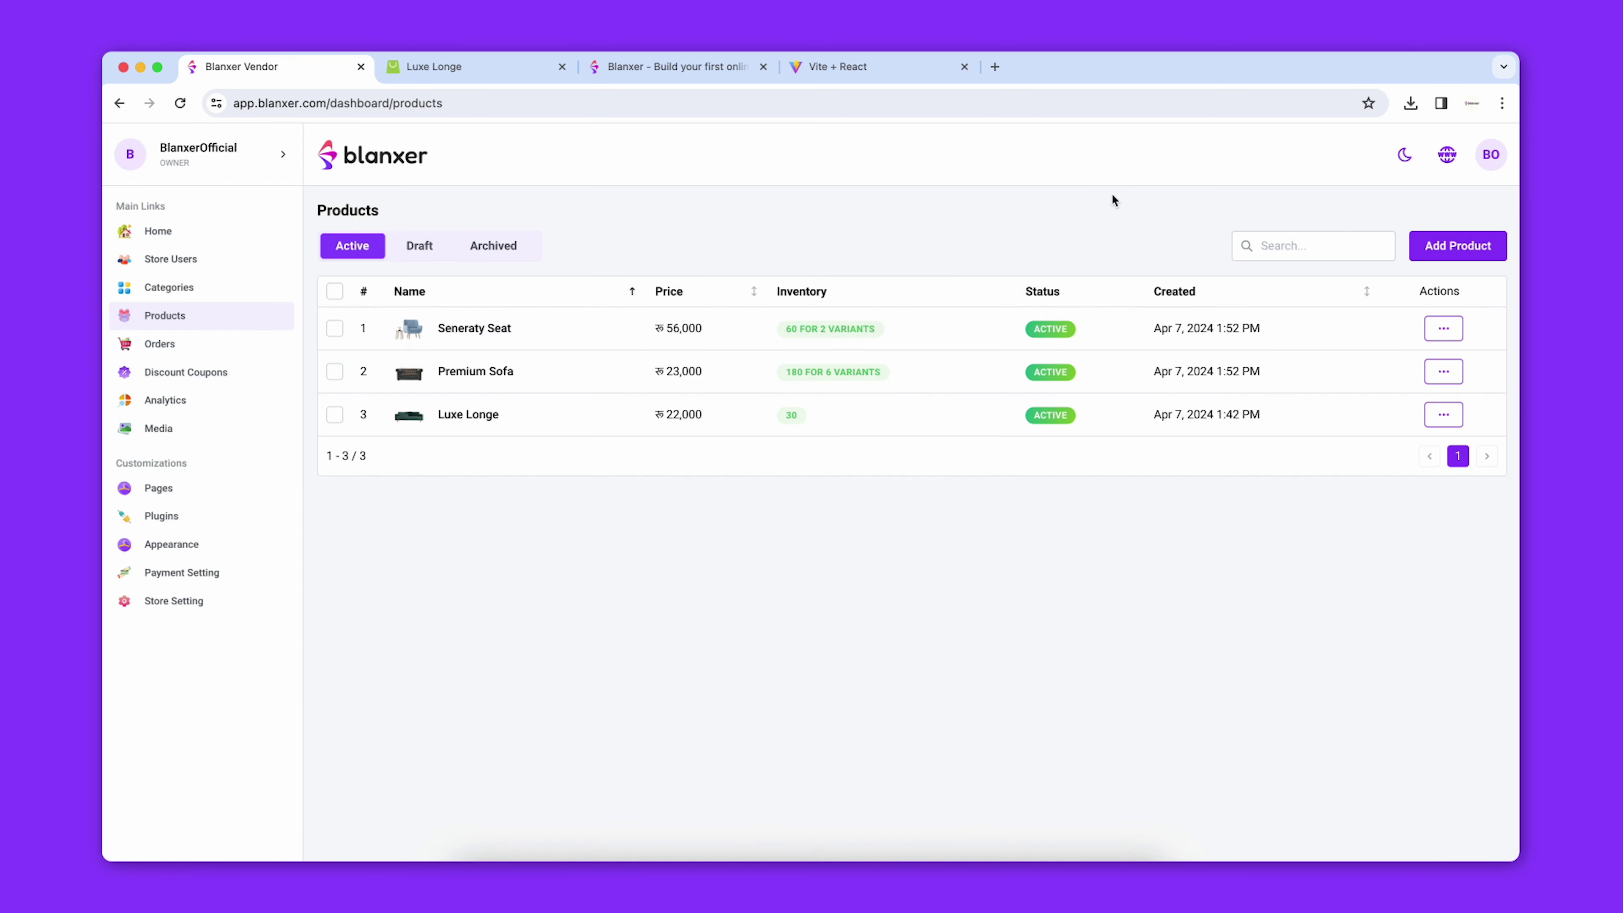
Review Premium Sofa's product details, including the Brown/Large variant image
left_click(922, 372)
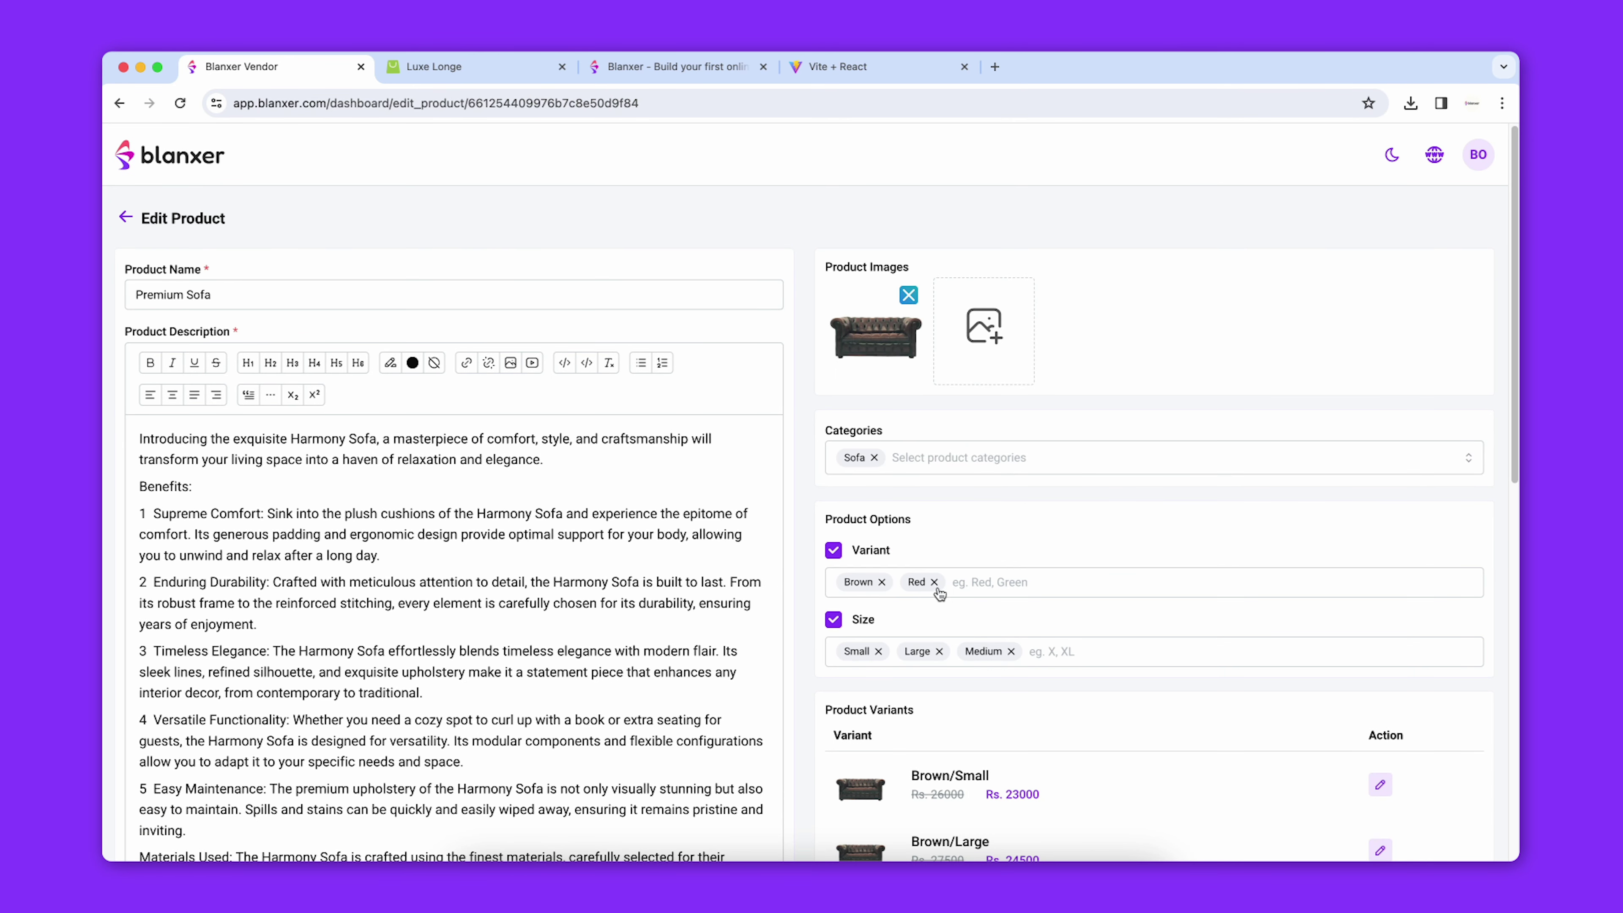
scroll(1036, 651, "down", 6)
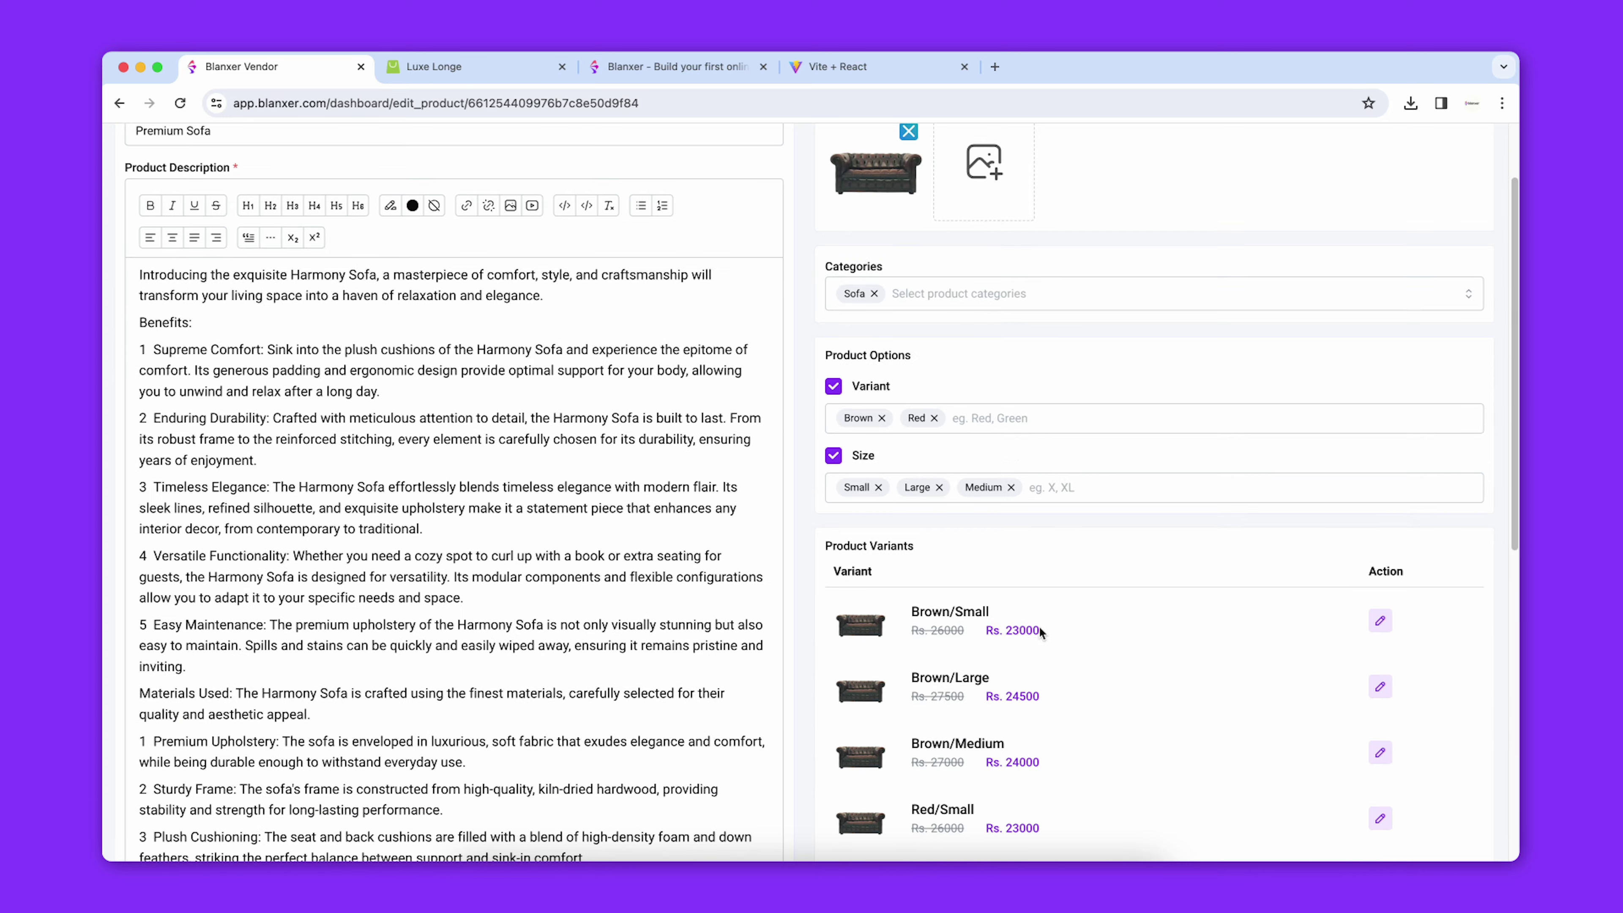
left_click(859, 487)
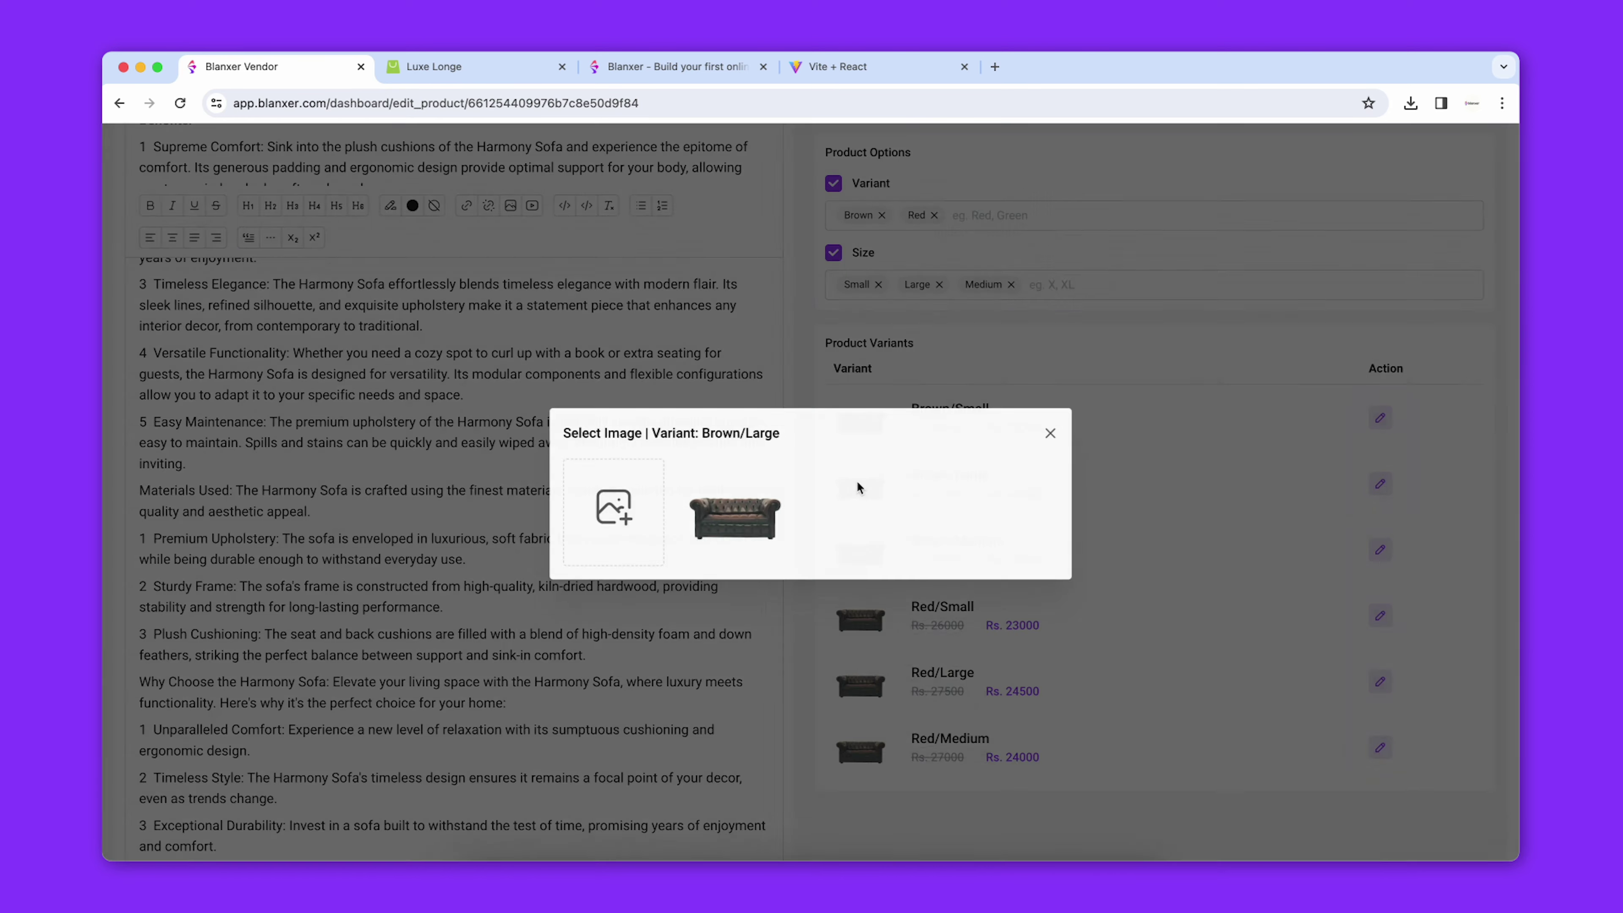
left_click(1051, 433)
scroll(856, 464, "up", 6)
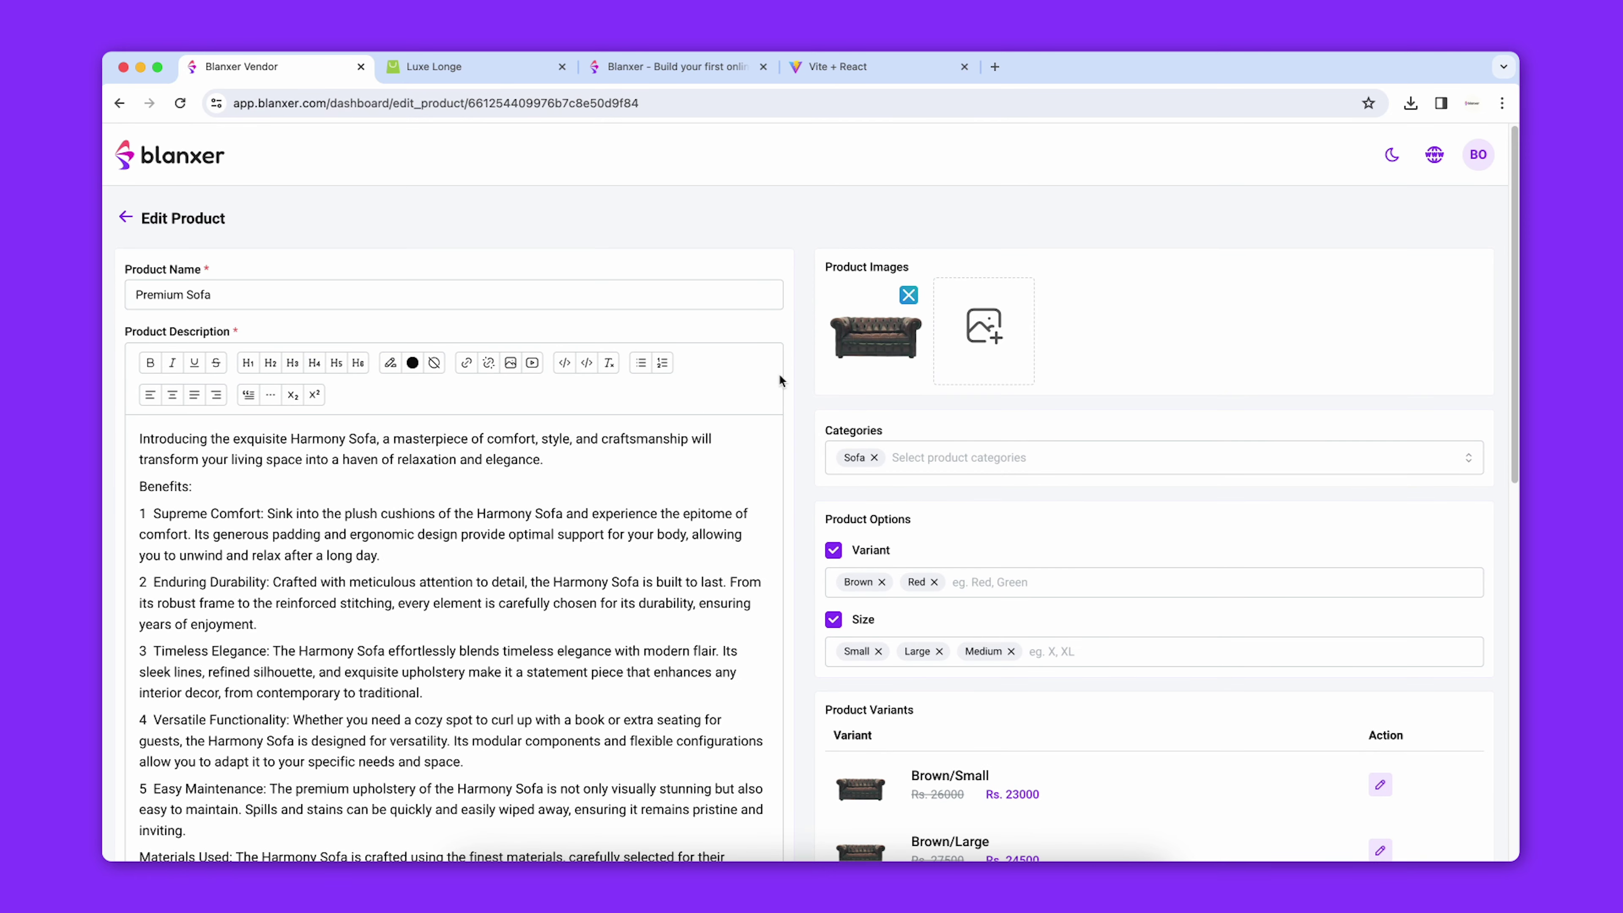
left_click(126, 217)
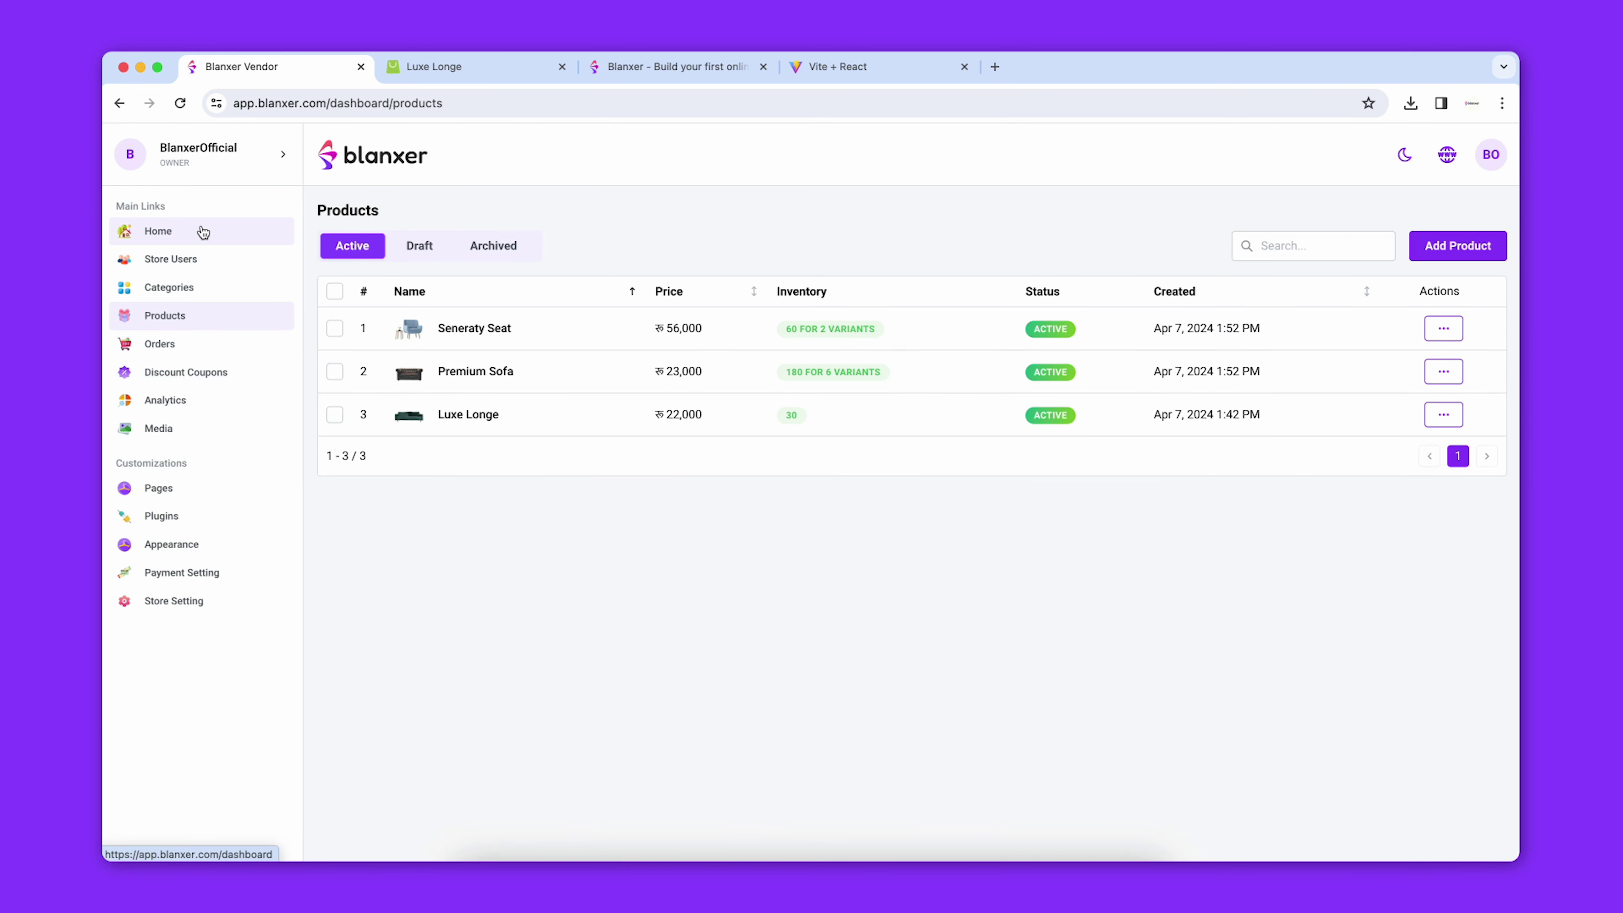
Review Seneraty Seat's product details, then show its actions menu in the products list
left_click(747, 332)
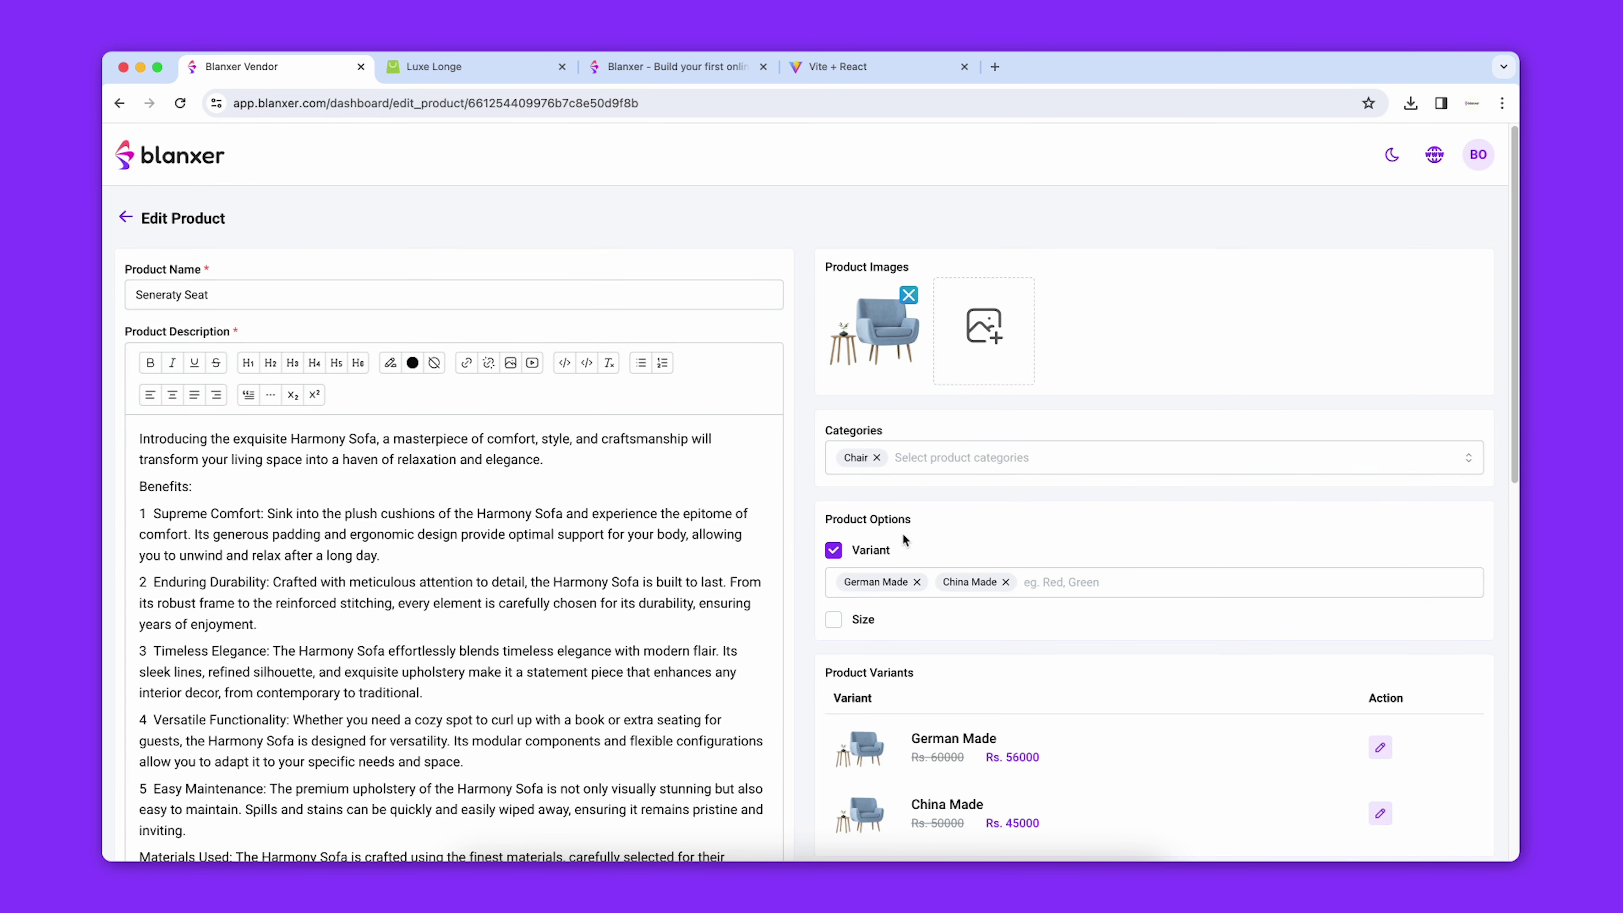
scroll(895, 538, "down", 5)
scroll(931, 550, "up", 5)
scroll(931, 550, "up", 1)
left_click(125, 217)
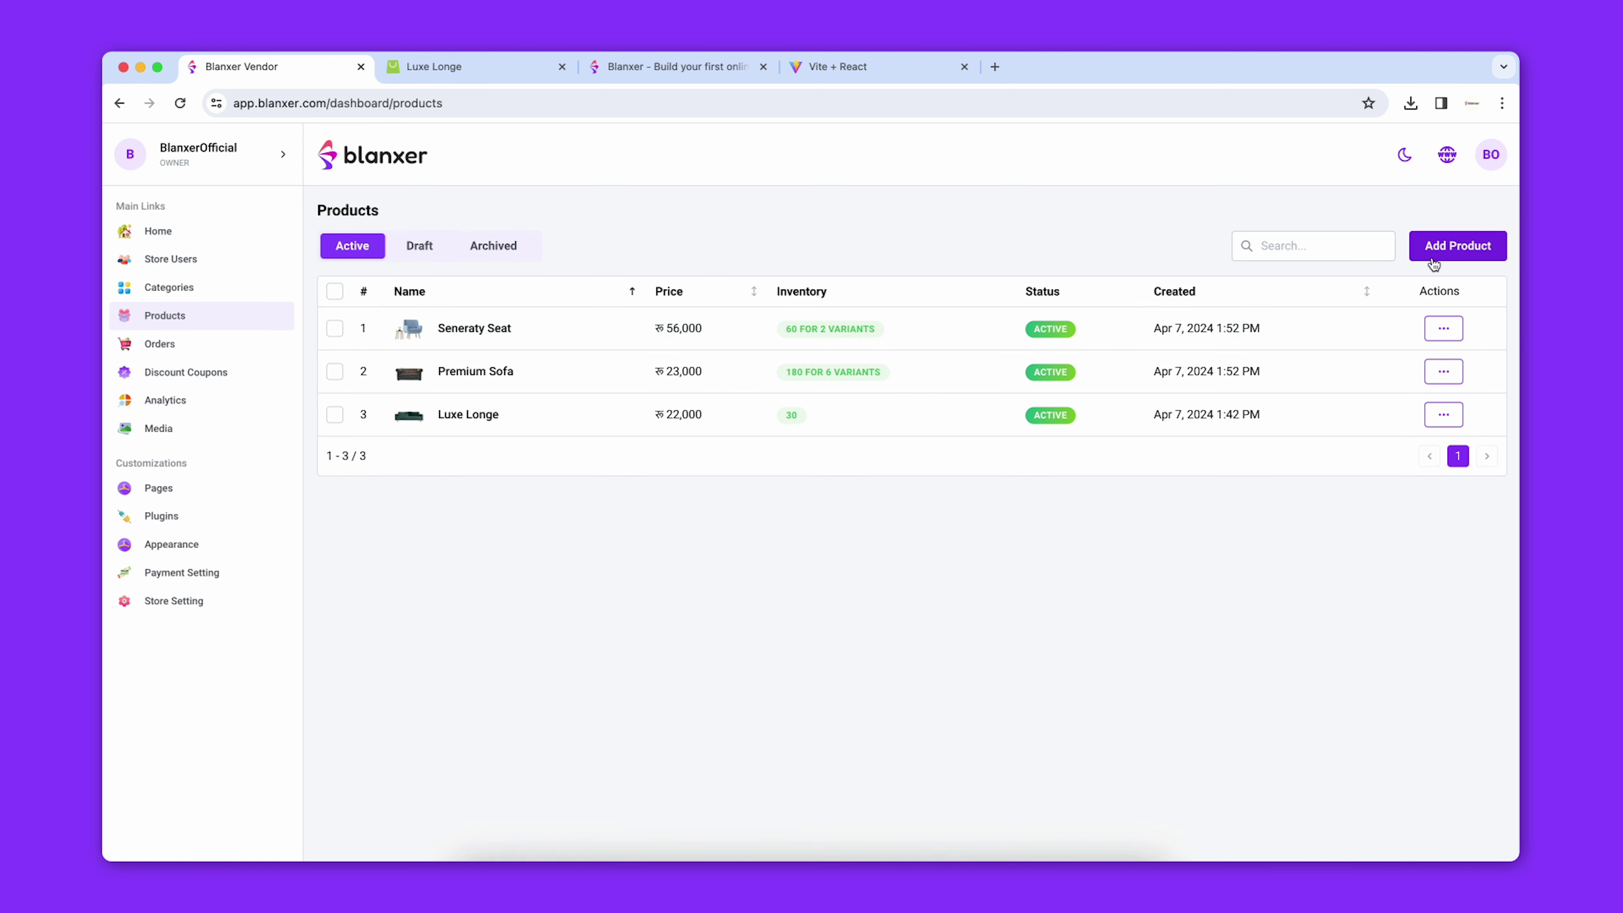
left_click(1457, 330)
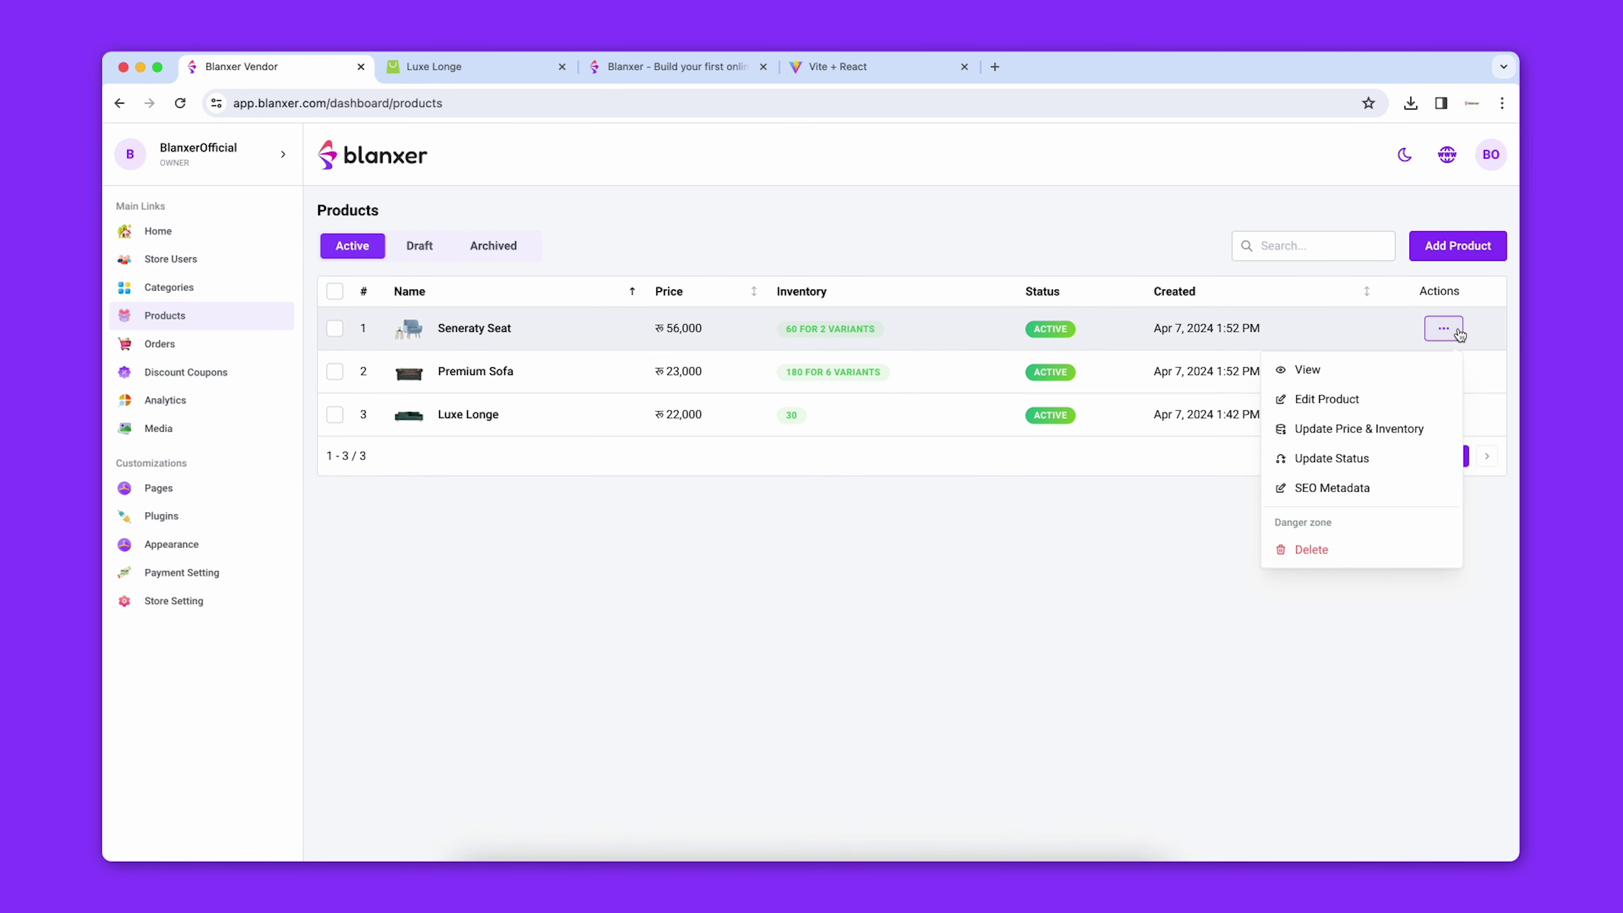
View Seneraty Seat's storefront page and compare the China Made and German Made variants
left_click(1320, 372)
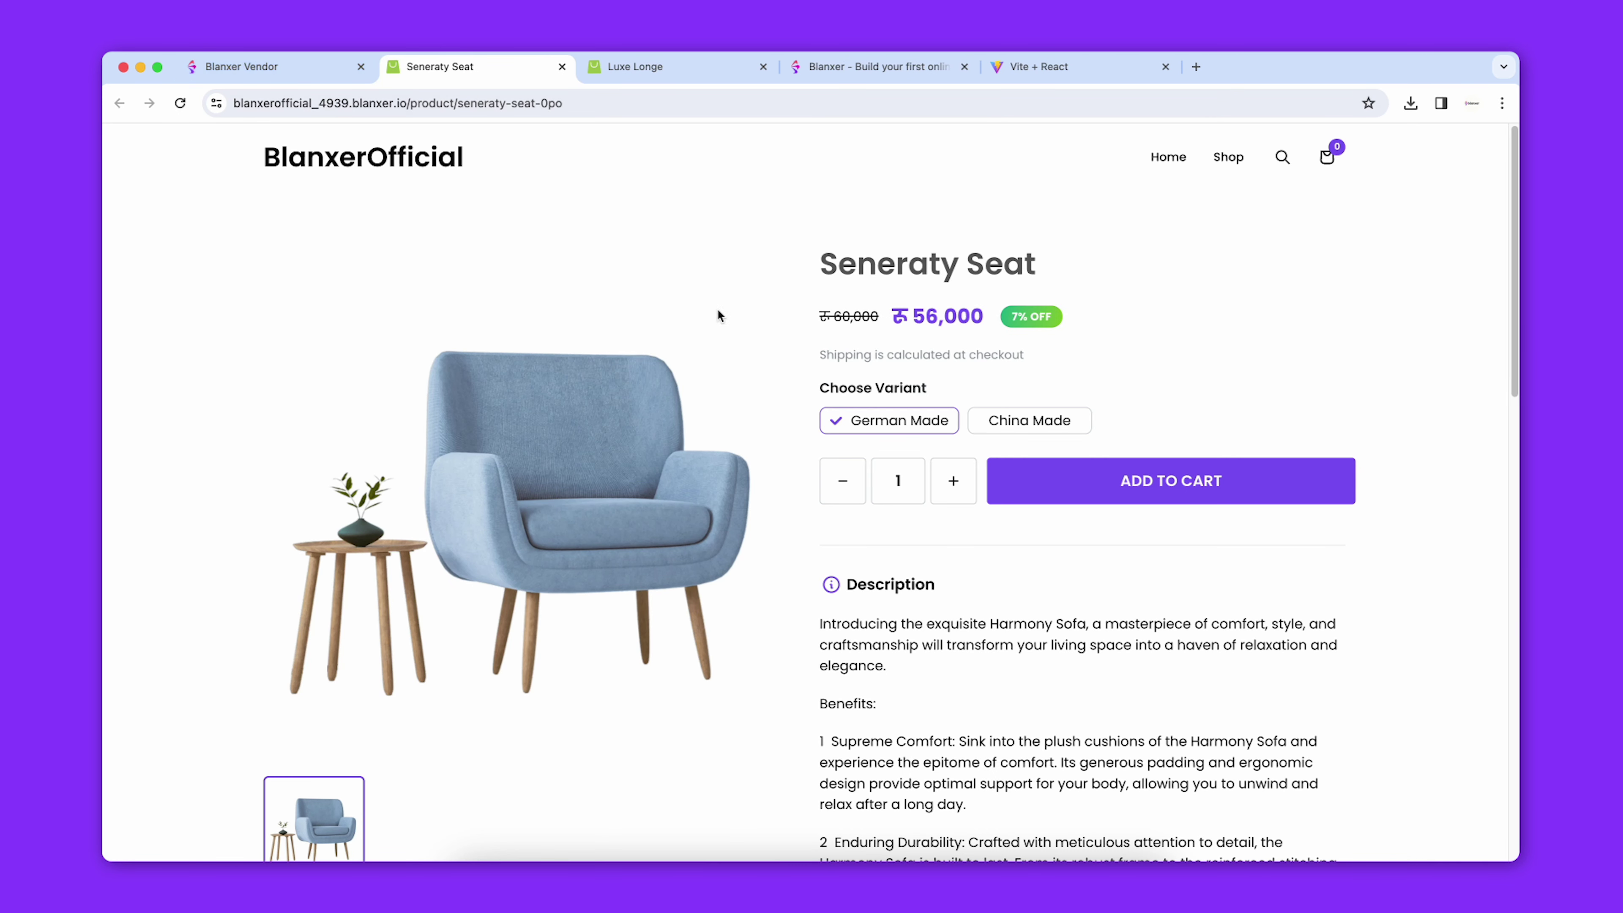
left_click_drag(816, 271, 1065, 273)
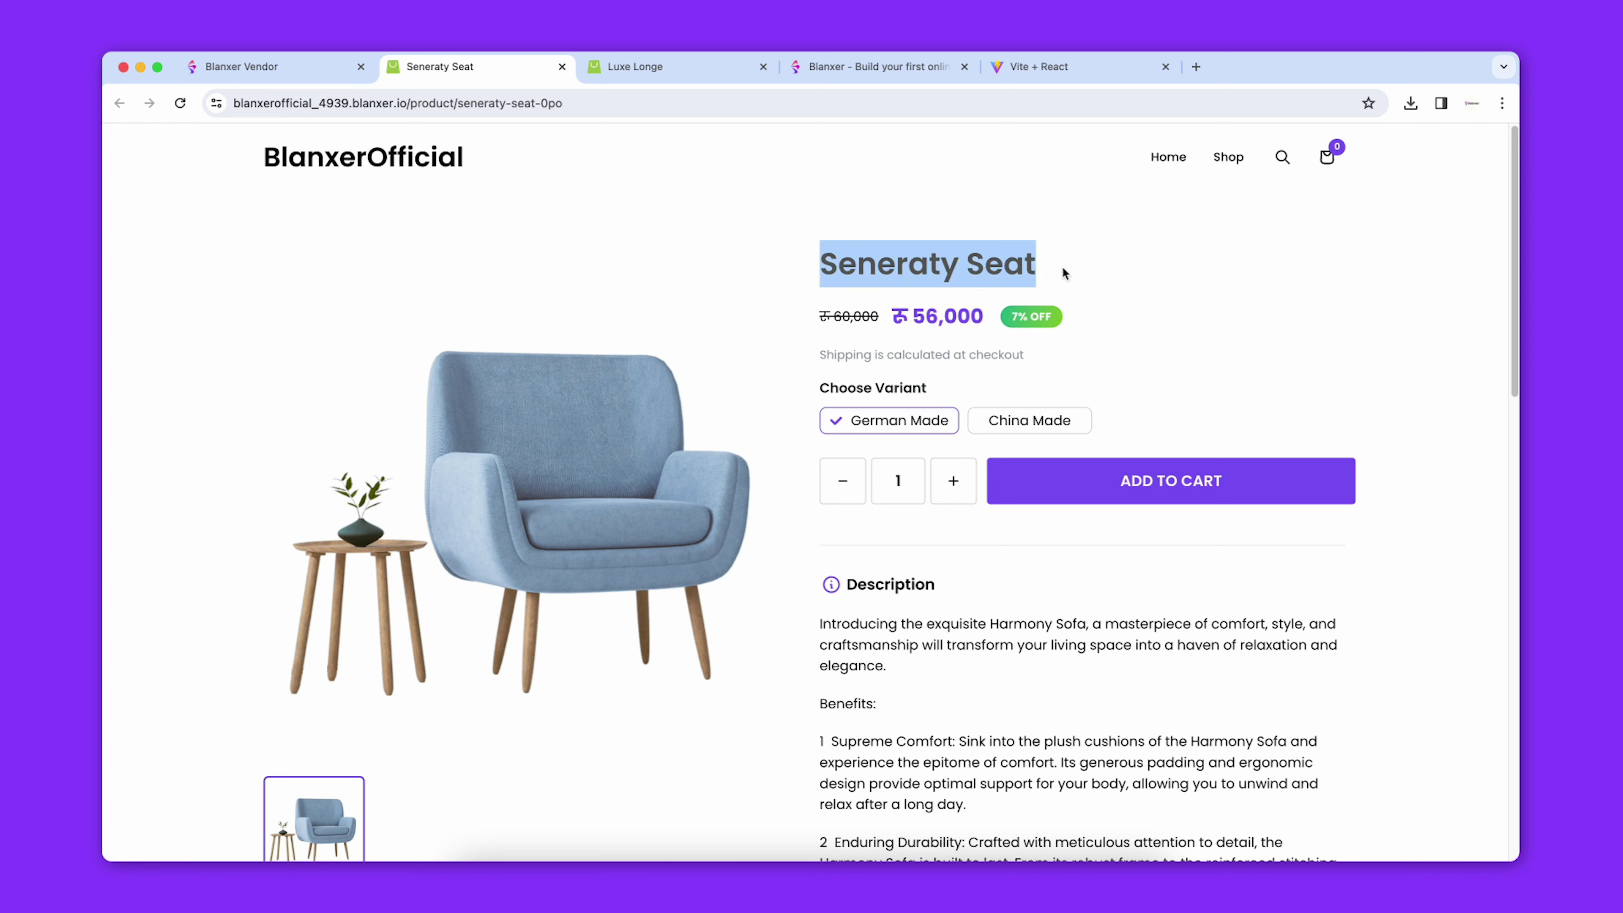
left_click(1014, 424)
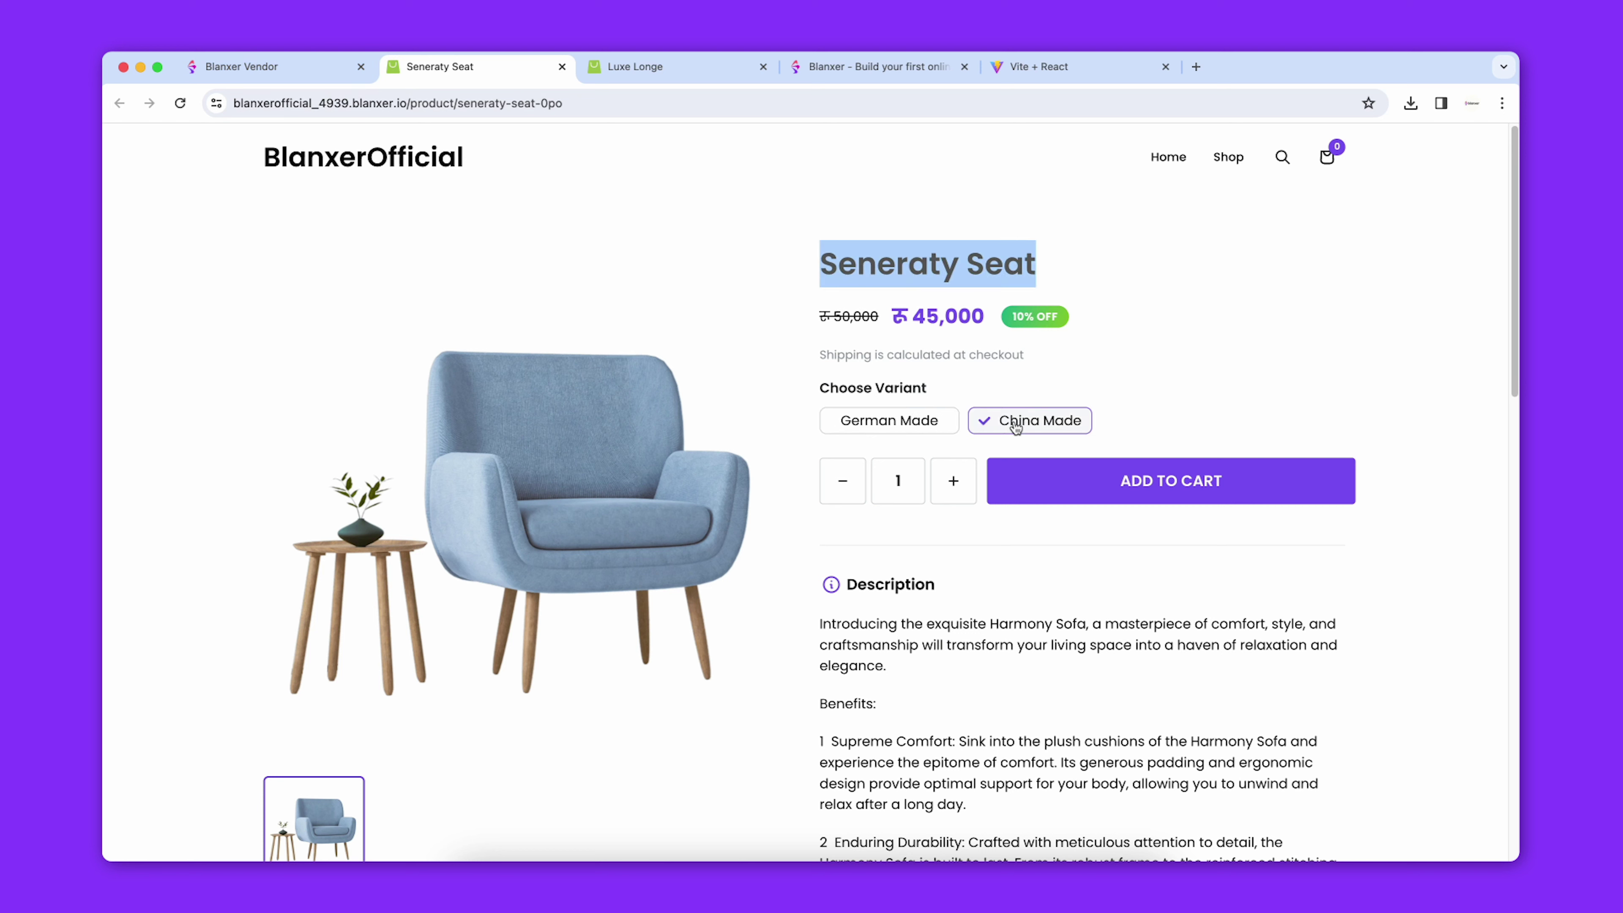
left_click(927, 421)
left_click(1002, 428)
scroll(1002, 424, "down", 5)
left_click(241, 66)
Open Premium Sofa's storefront page and try the Red, Brown, Large, Medium and Small options
left_click(1443, 368)
left_click(1347, 413)
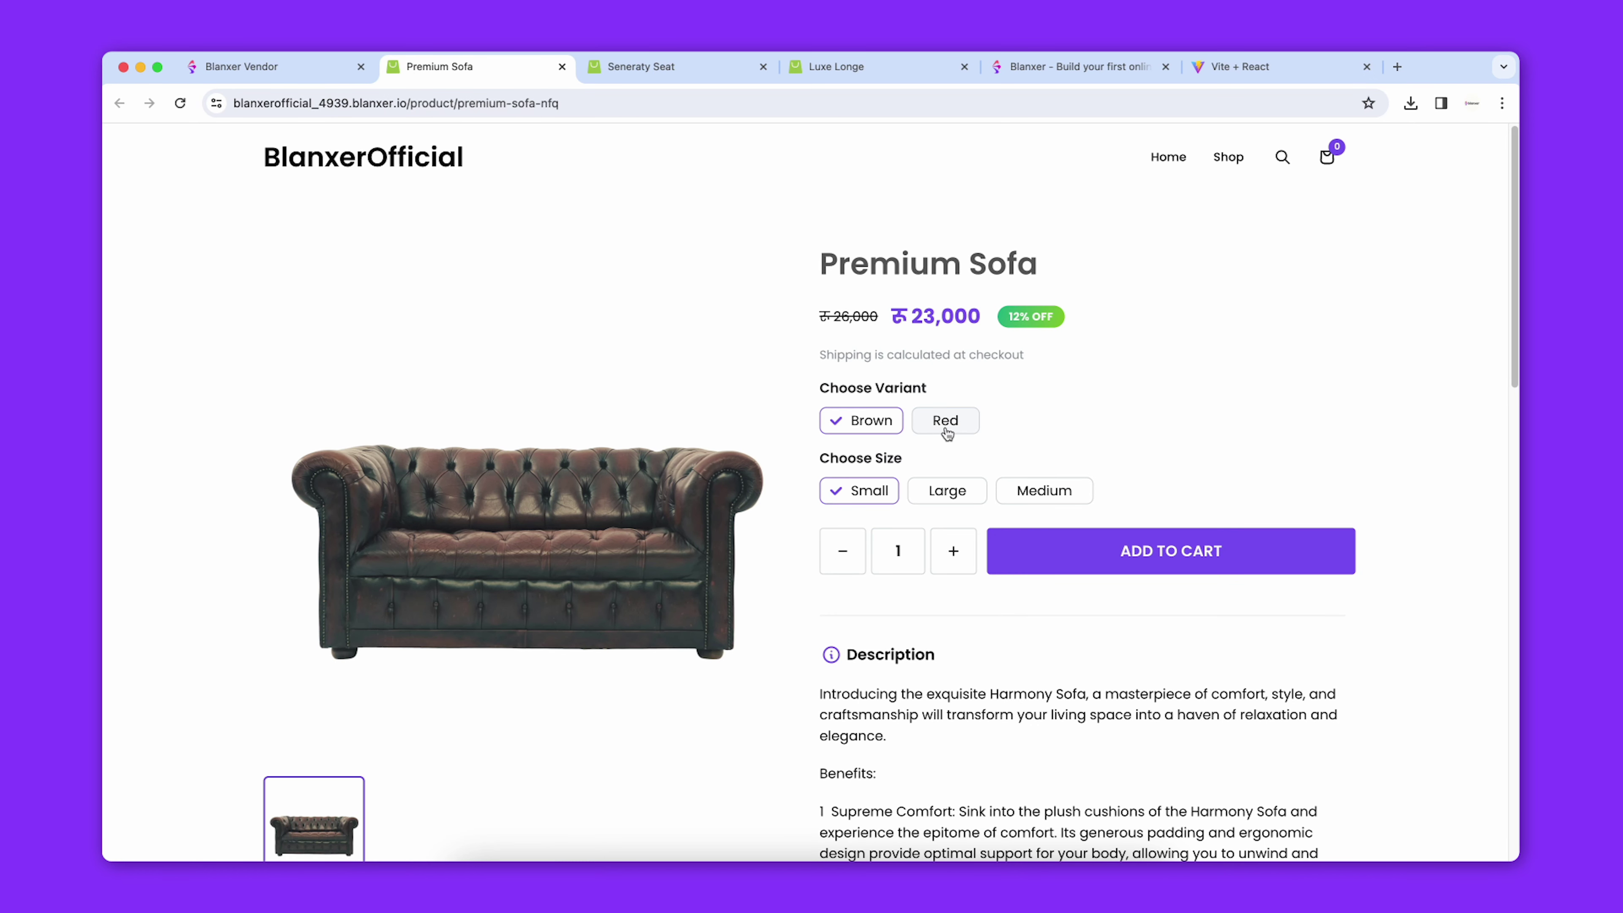
left_click(947, 433)
left_click(885, 424)
left_click(947, 494)
left_click(1039, 493)
left_click(949, 492)
left_click(879, 491)
Select the Red/Large variant showing ₹24,500, then return to the vendor products list
left_click(962, 432)
left_click(843, 428)
left_click(955, 505)
left_click(956, 424)
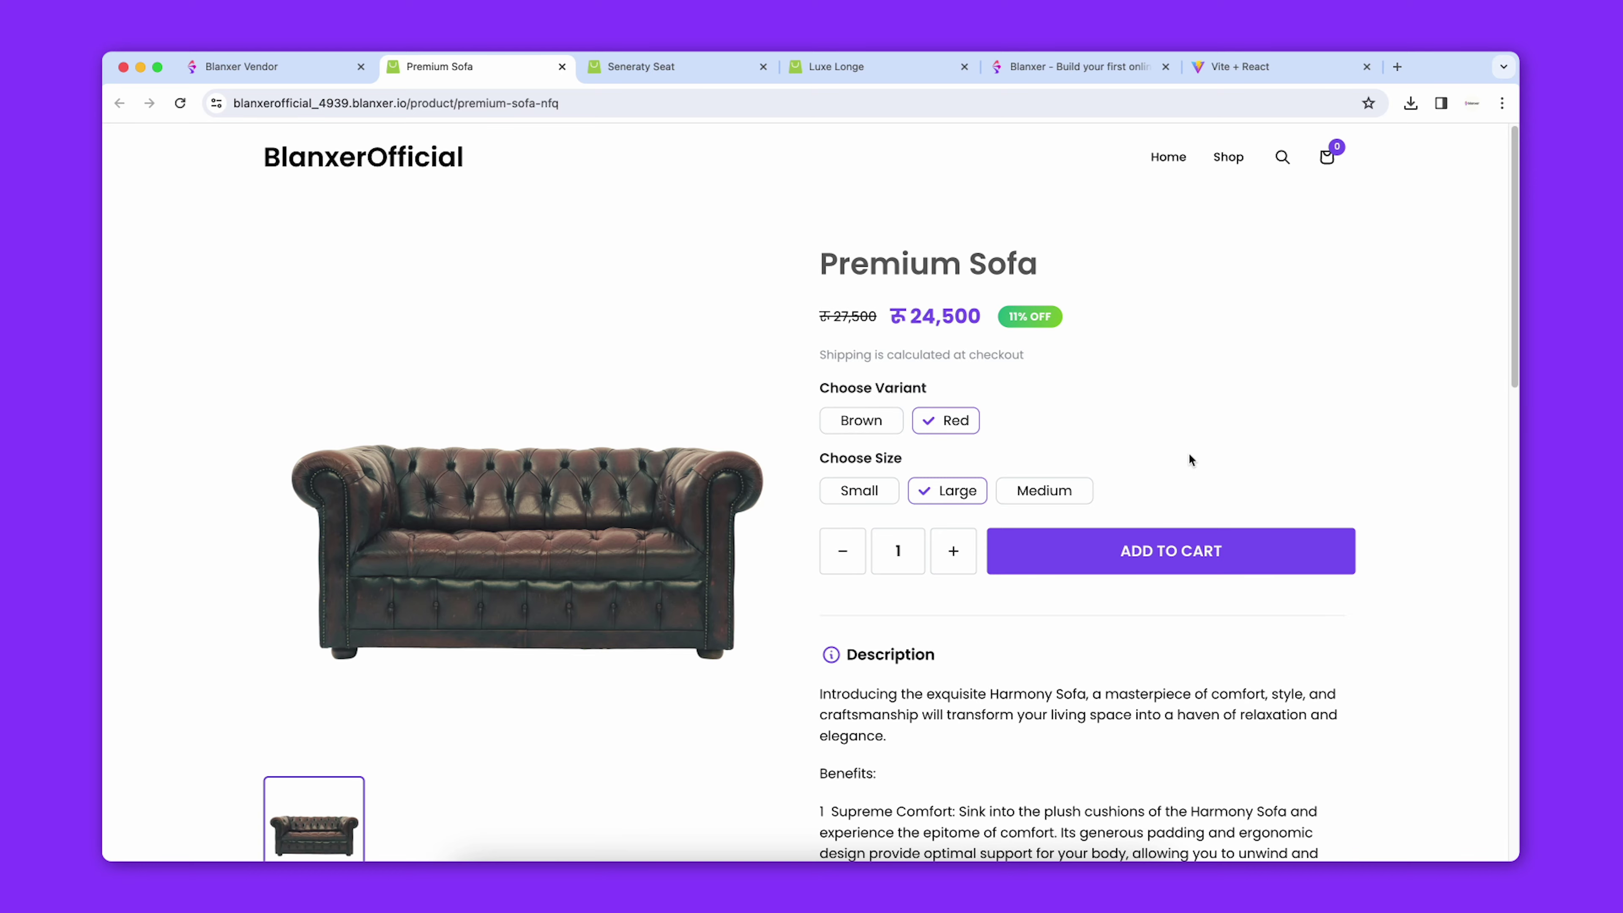
scroll(1190, 459, "down", 10)
scroll(1190, 455, "up", 10)
left_click(308, 69)
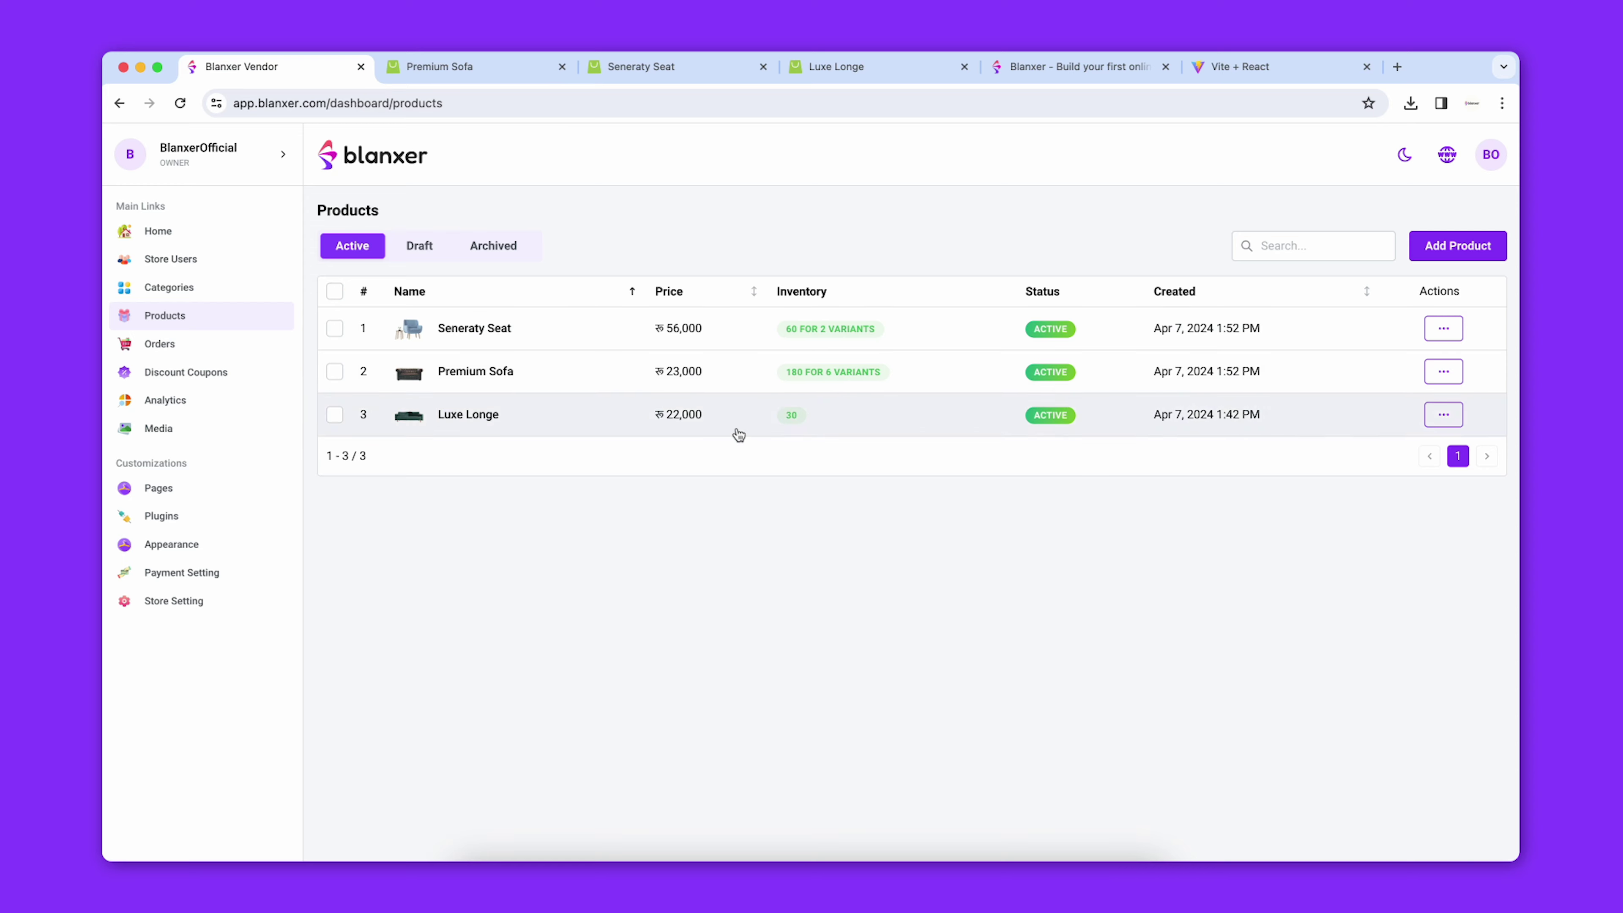